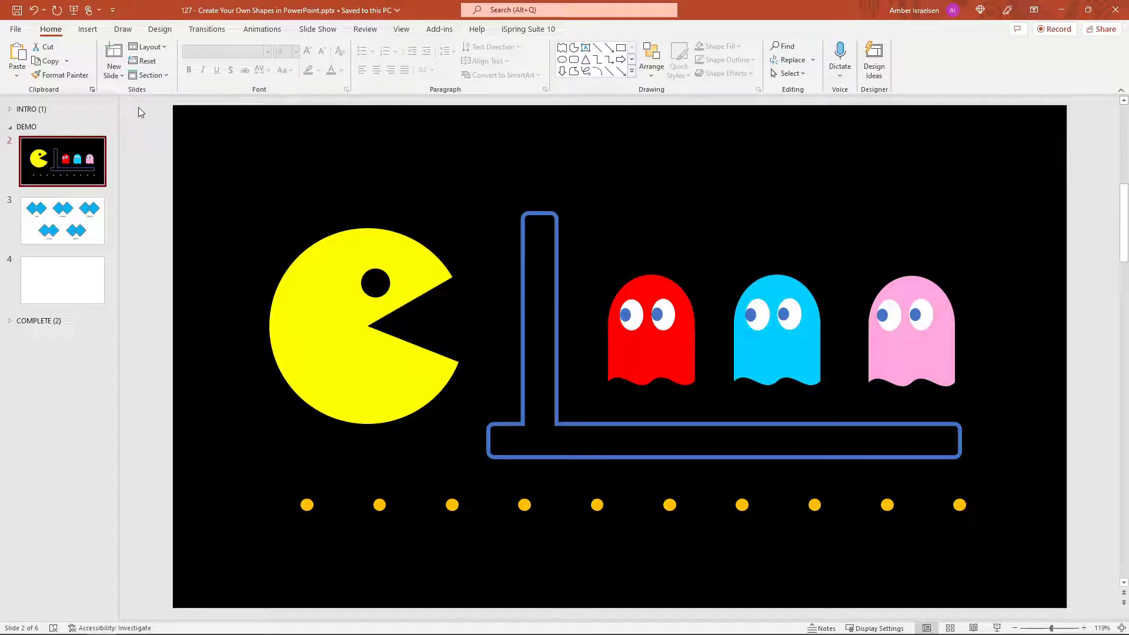
Browse the Insert Shapes gallery, then close it without adding a shape.
left_click(87, 29)
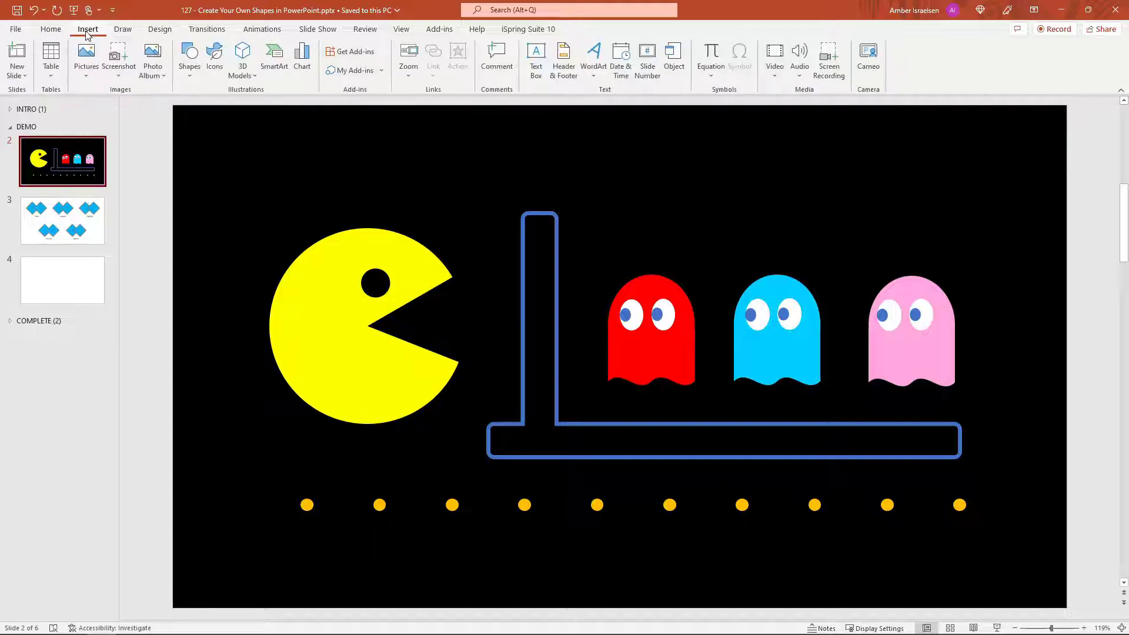
left_click(189, 71)
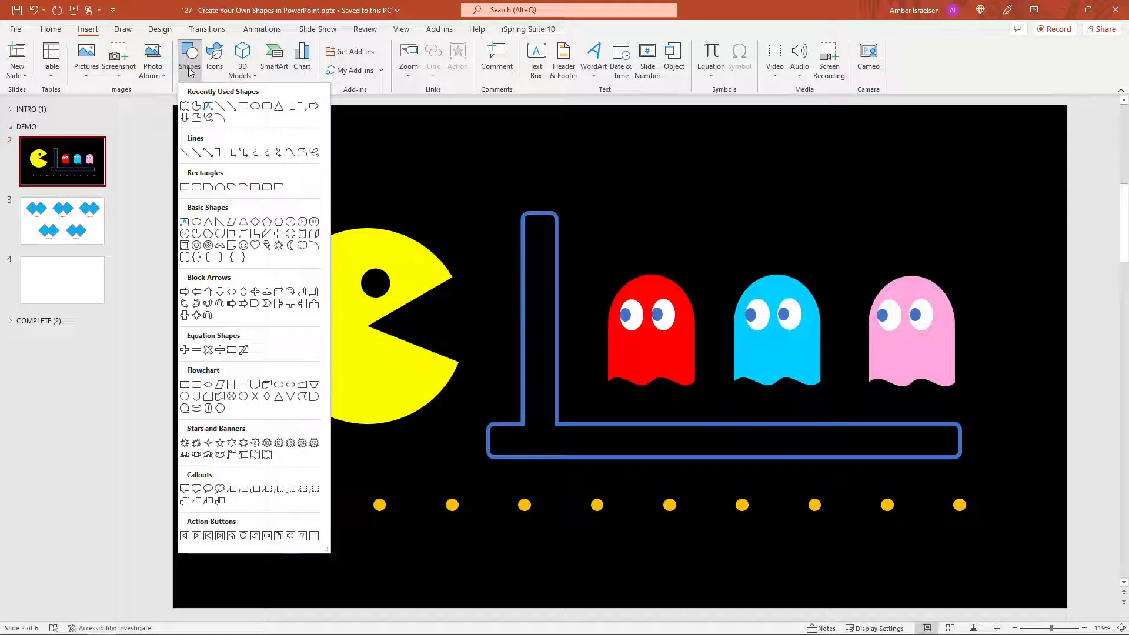
left_click(148, 112)
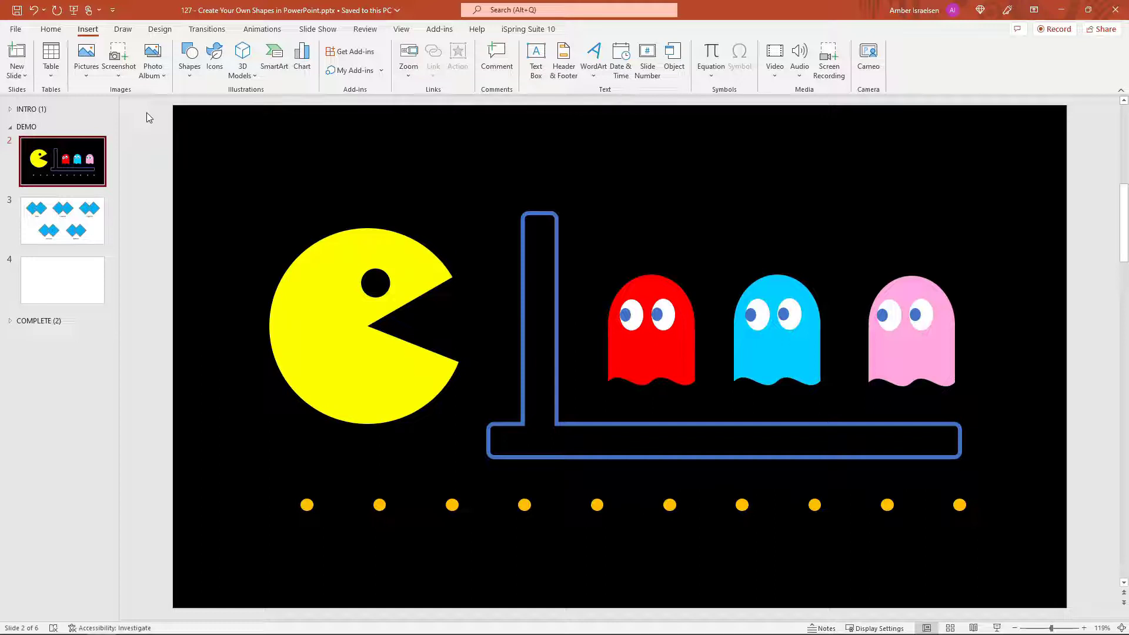
On slide 3, union the two diamonds above the Union label and nudge the result left.
left_click(35, 216)
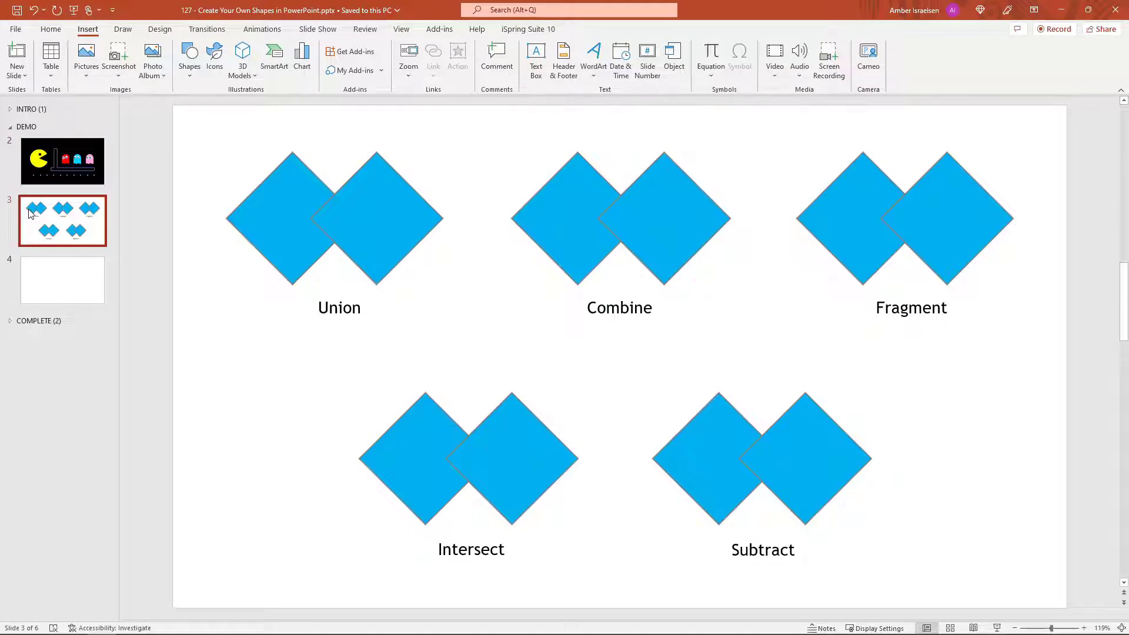
left_click(271, 227)
left_click(395, 241, "shift")
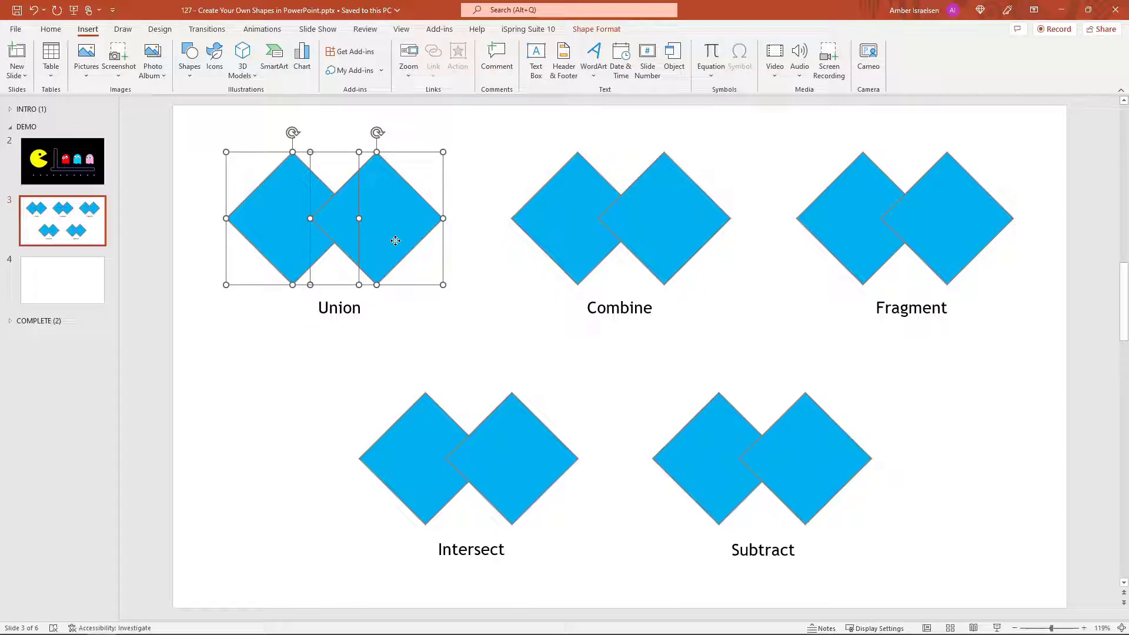
left_click(590, 29)
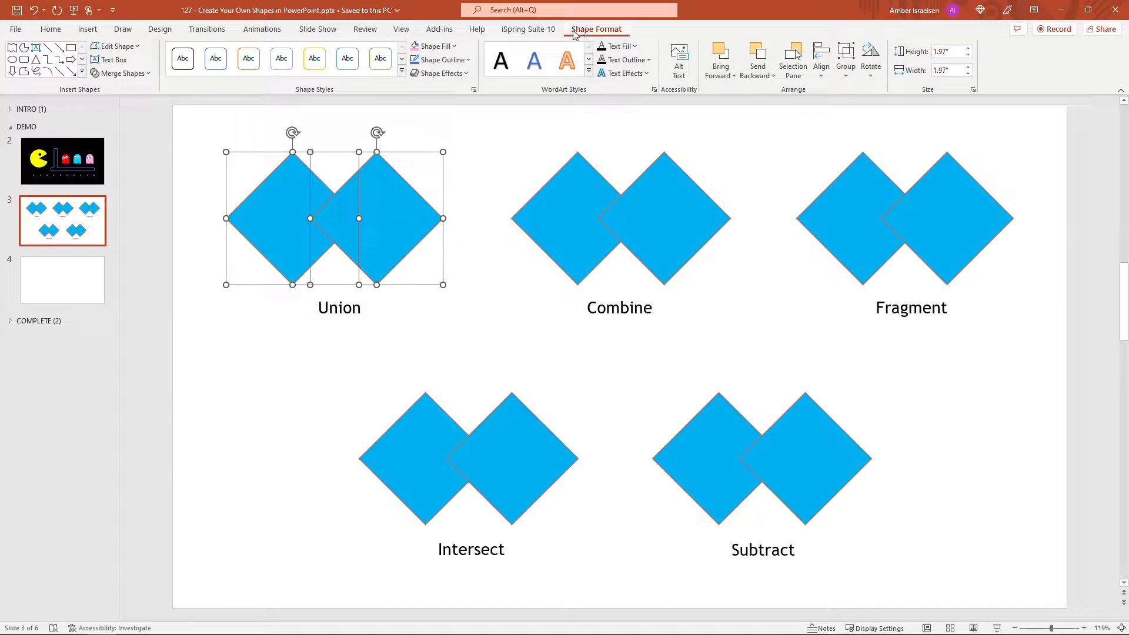
left_click(147, 73)
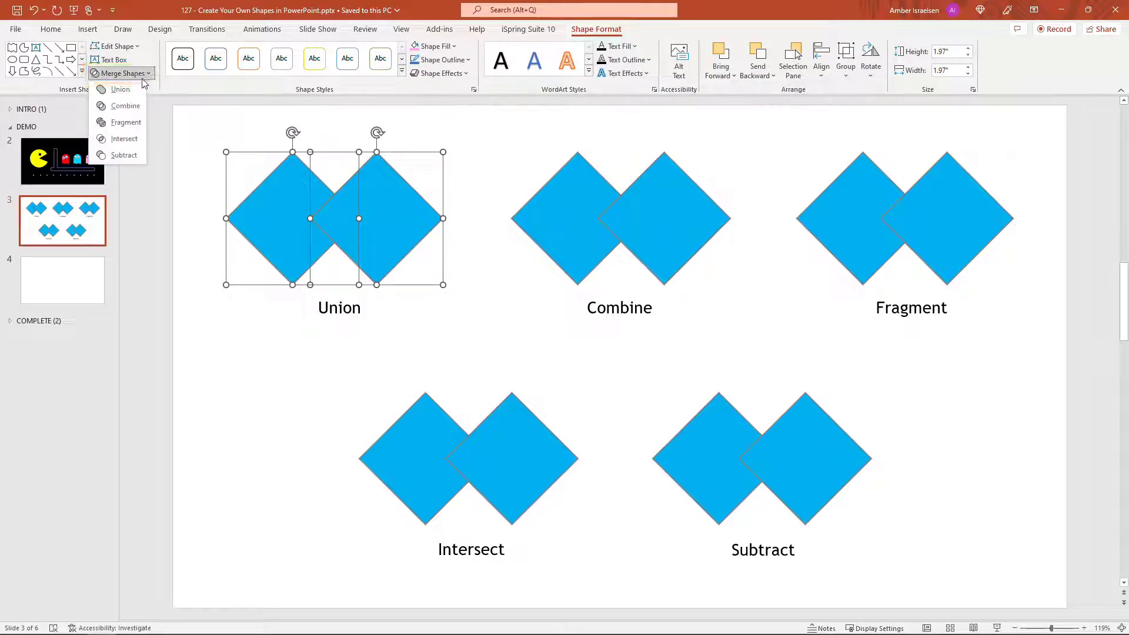
left_click(120, 90)
mouse_move(398, 220)
left_mouse_down()
mouse_move(361, 220)
mouse_move(390, 220)
left_mouse_up()
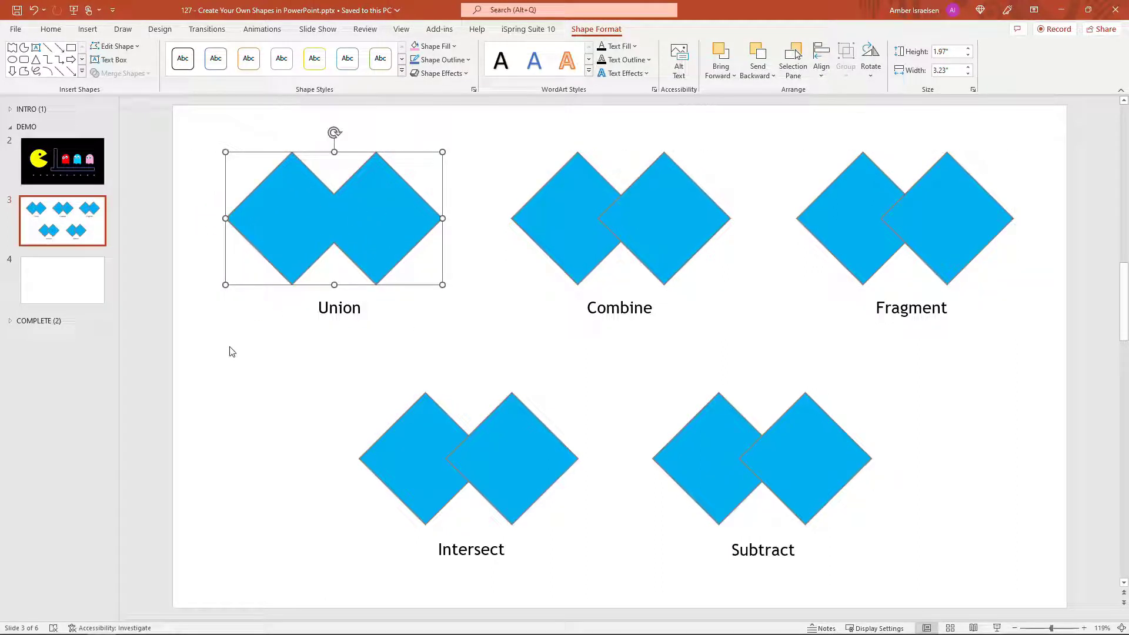
key("ctrl+z")
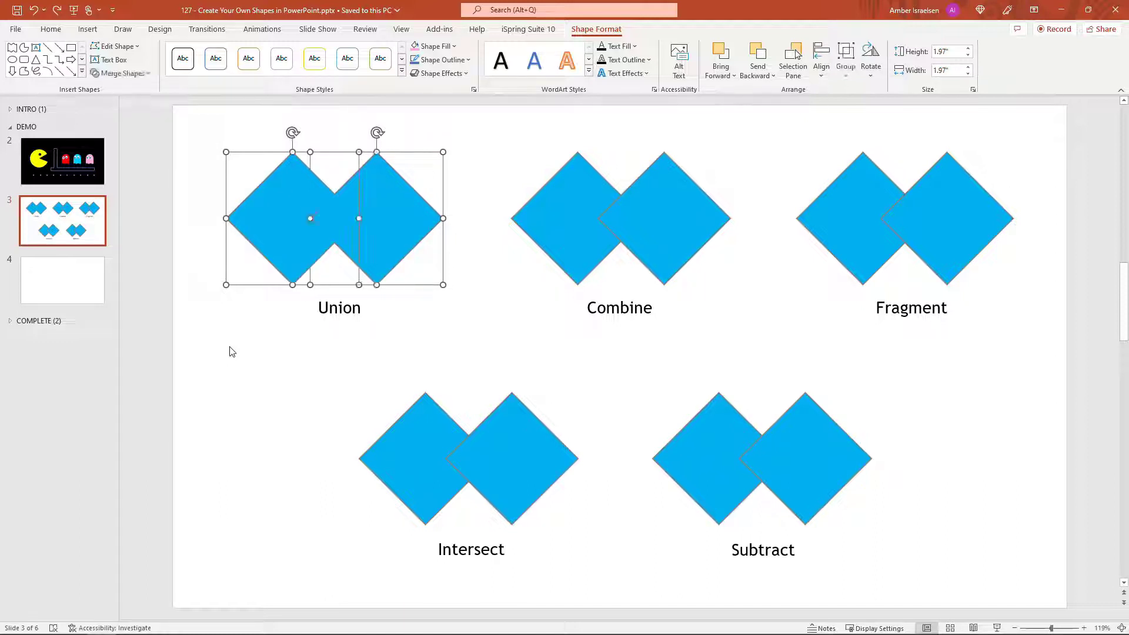
right_click(360, 216)
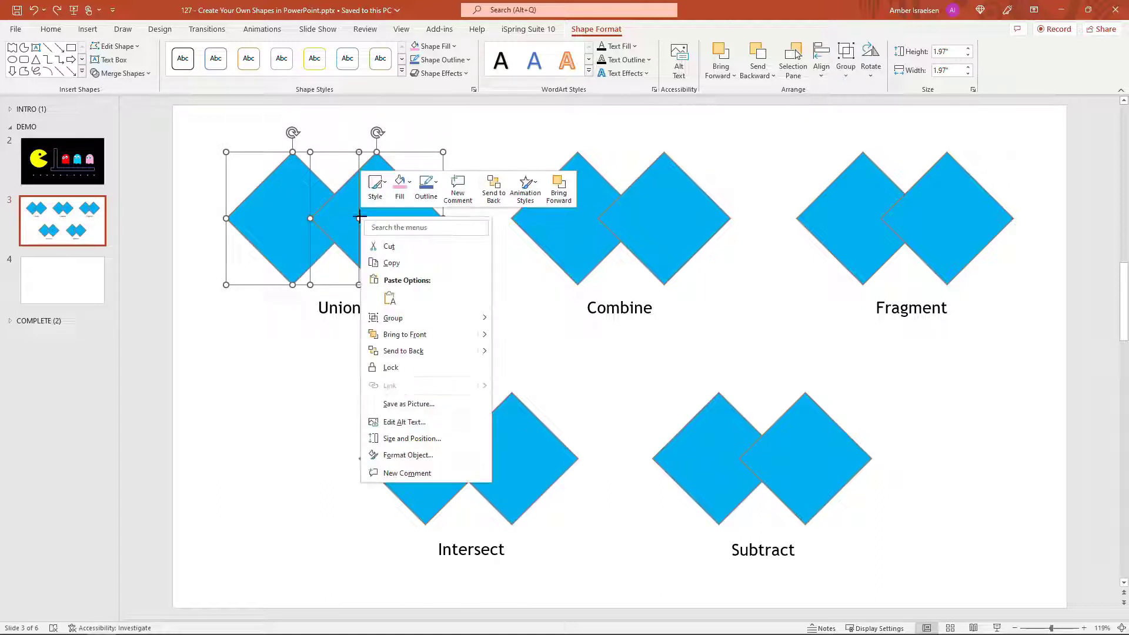
mouse_move(406, 320)
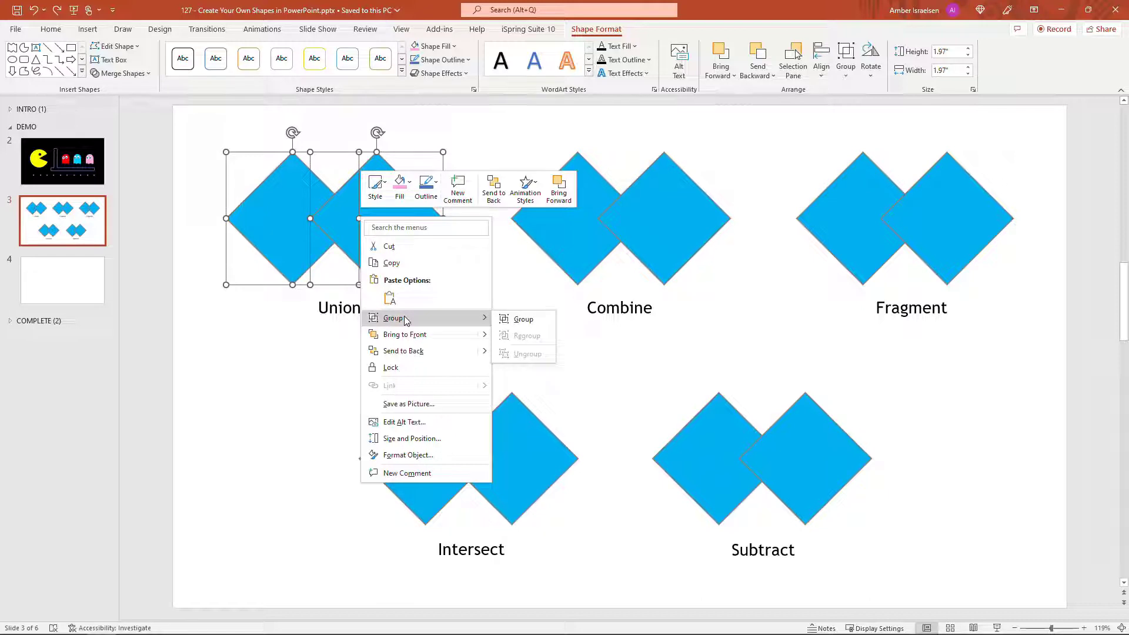
left_click(522, 318)
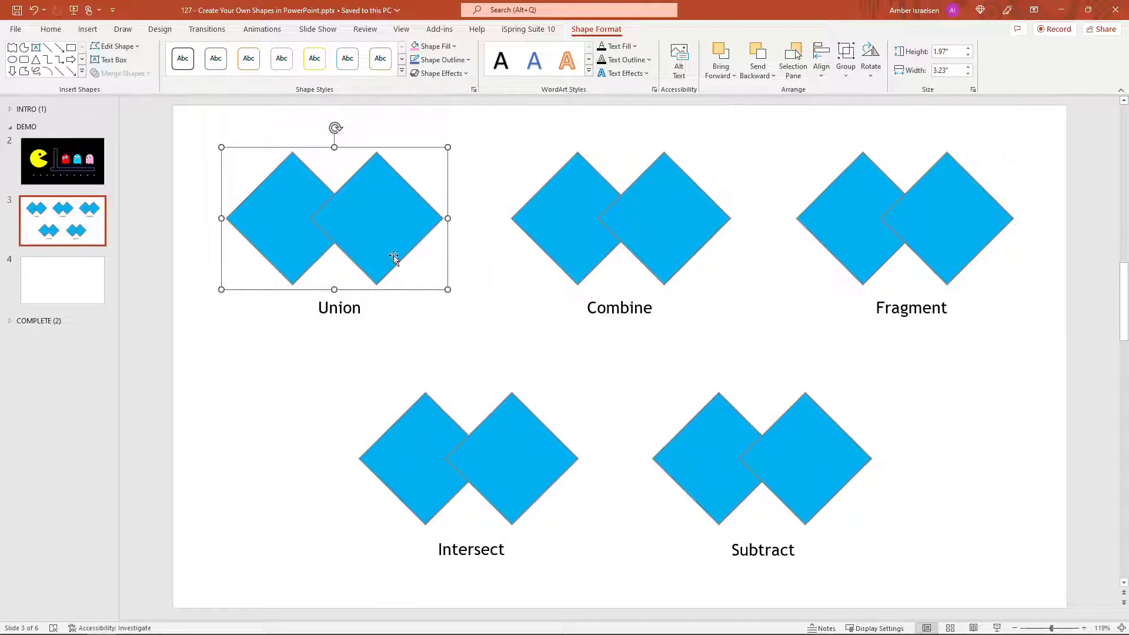
mouse_move(393, 255)
left_mouse_down()
mouse_move(343, 256)
mouse_move(410, 256)
left_mouse_up()
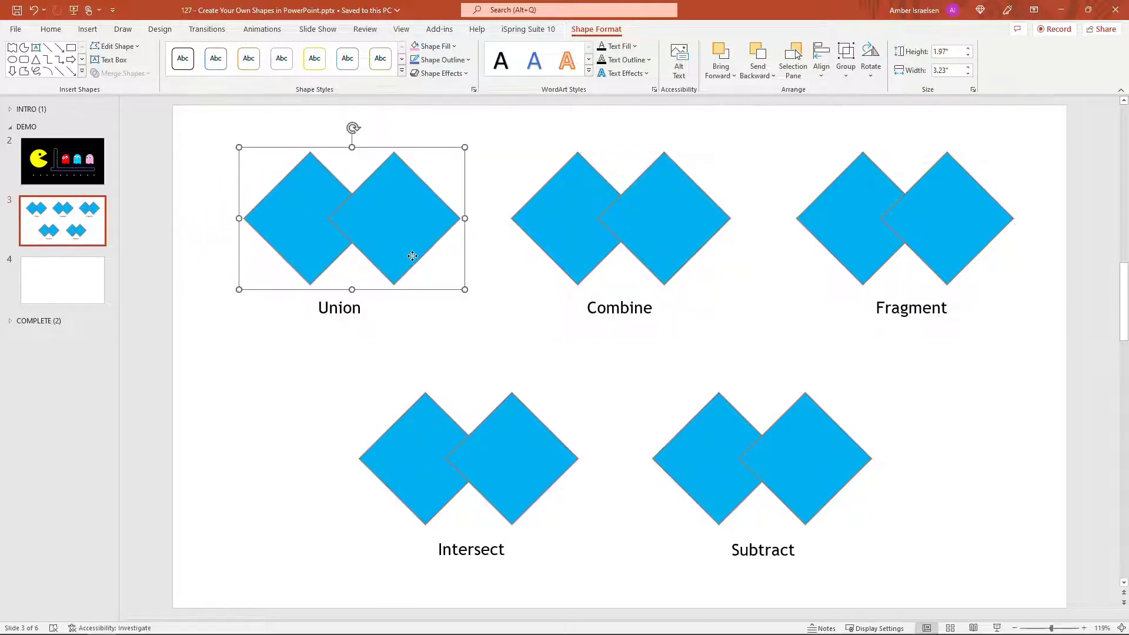
left_click(382, 235)
left_click(284, 230)
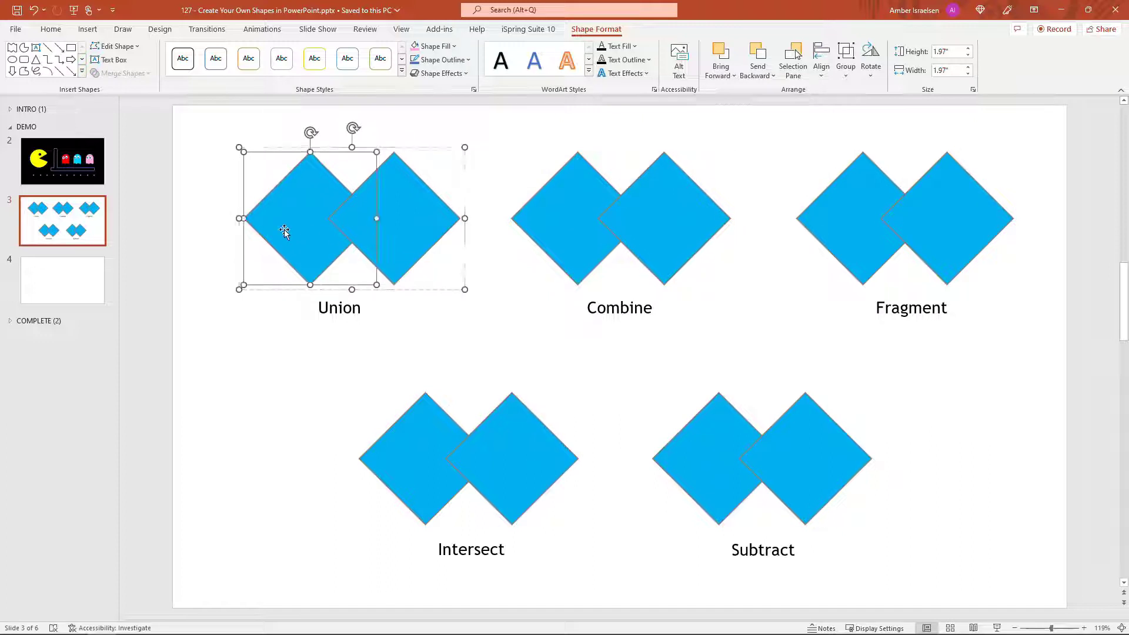
left_click(412, 231)
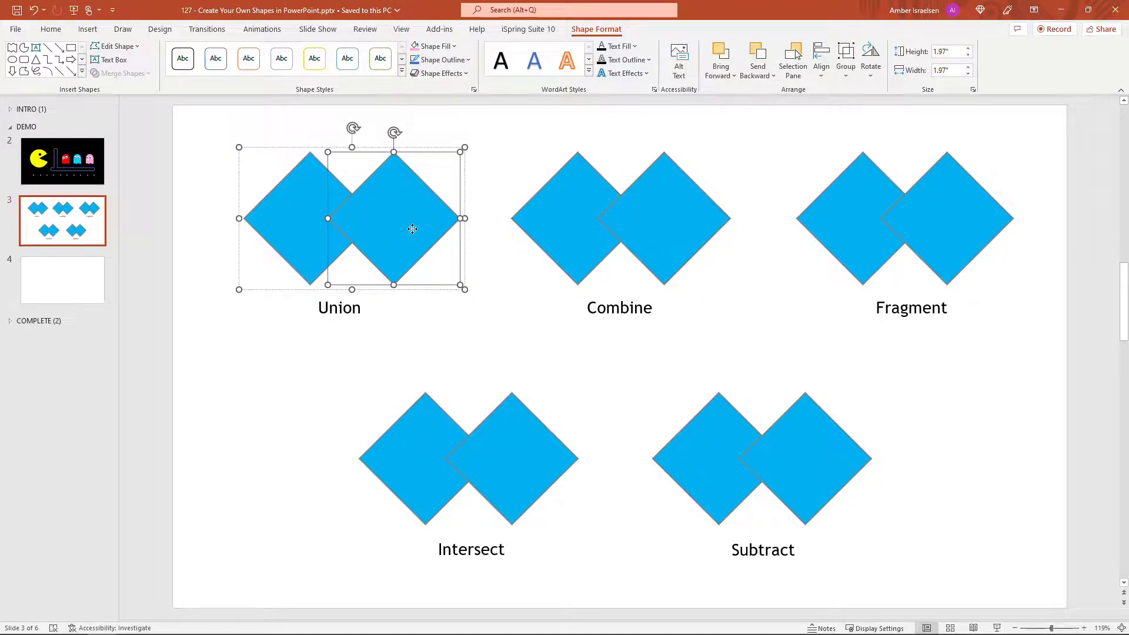
left_click(198, 349)
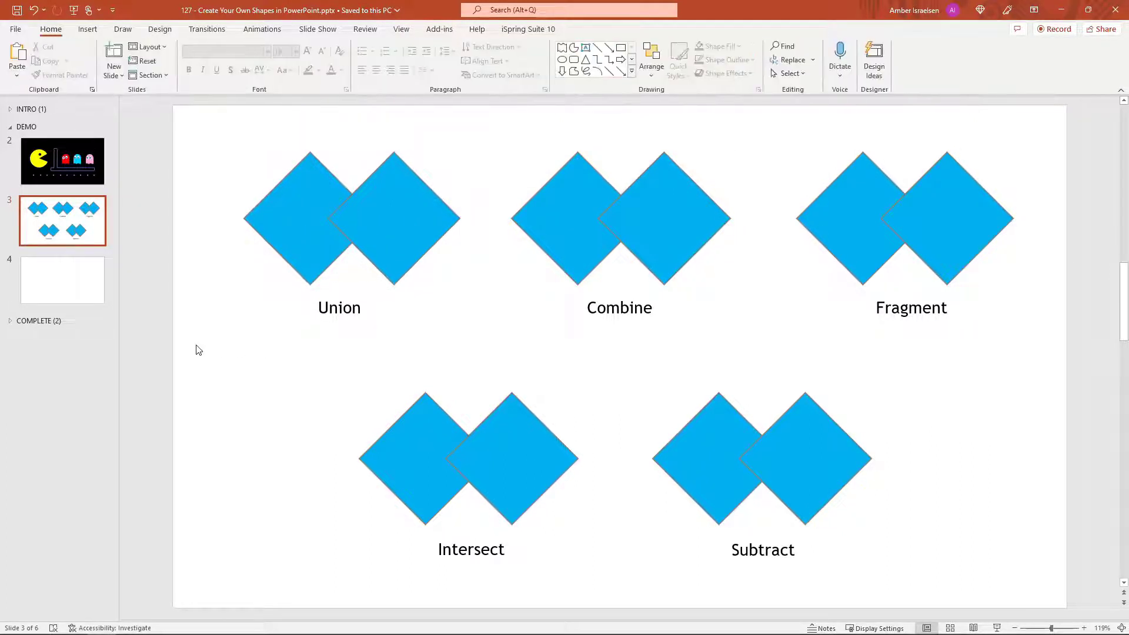
key("ctrl+z")
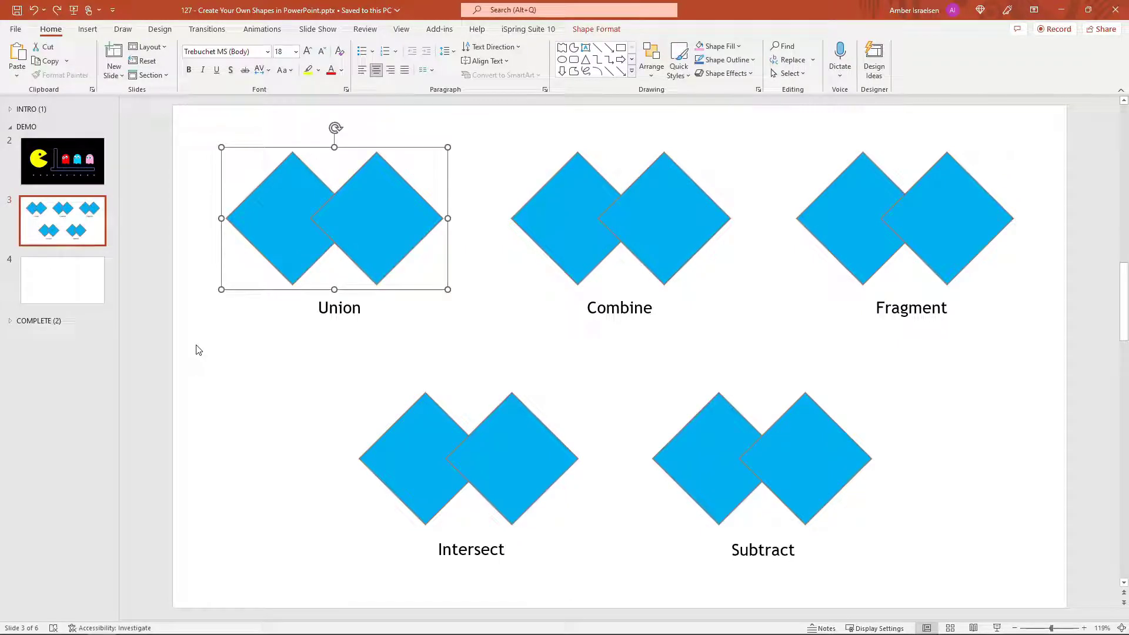
key("ctrl+shift+g")
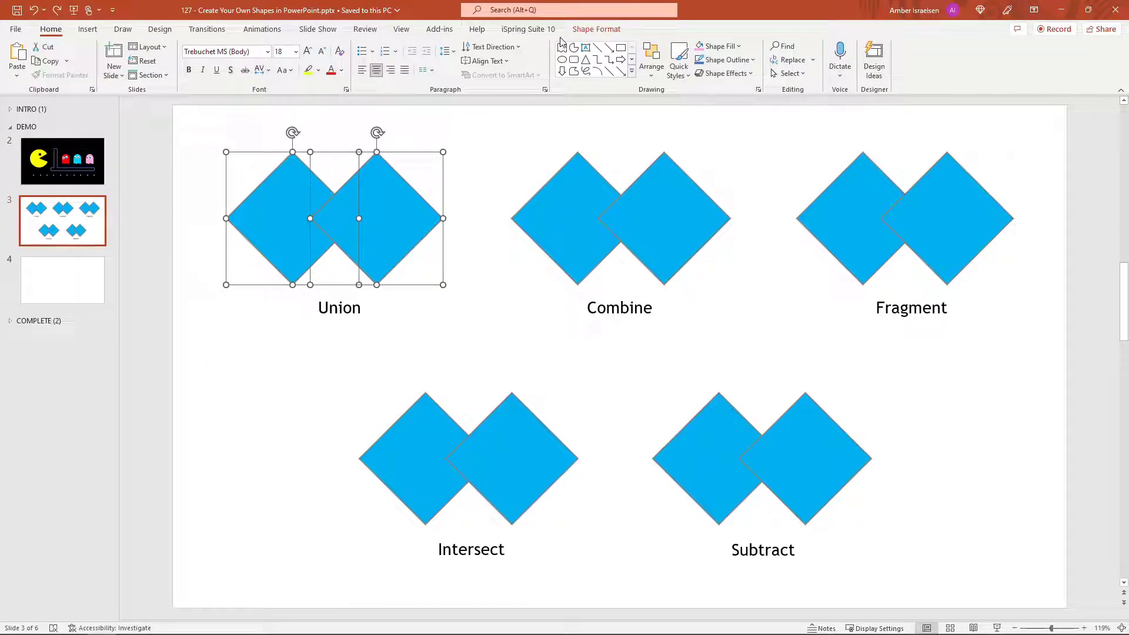
left_click(596, 28)
left_click(120, 73)
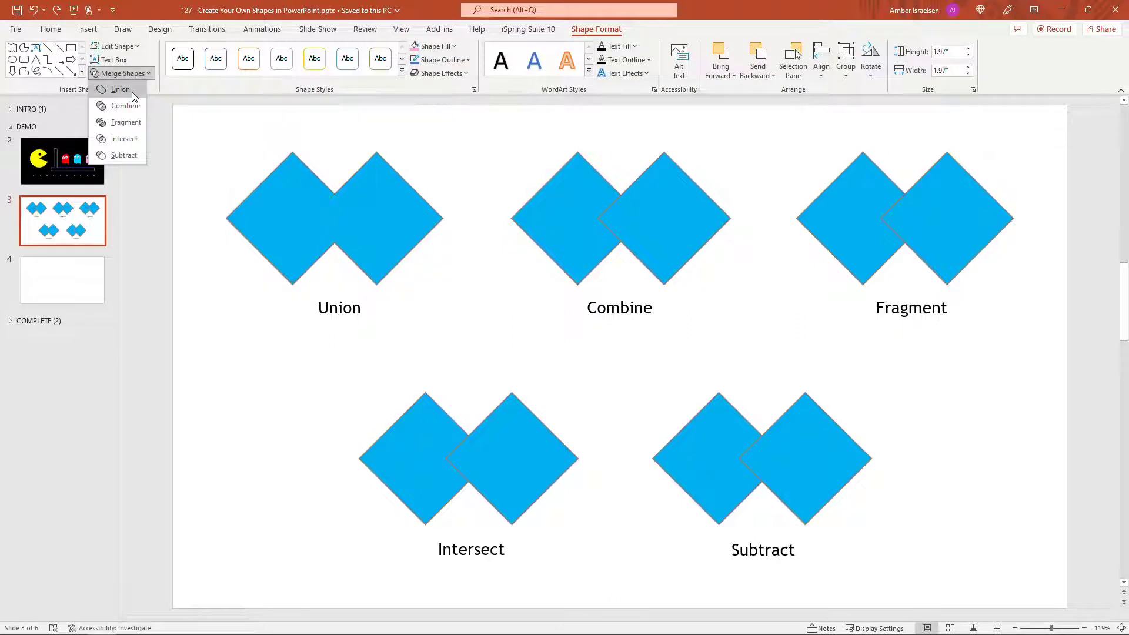
left_click(132, 92)
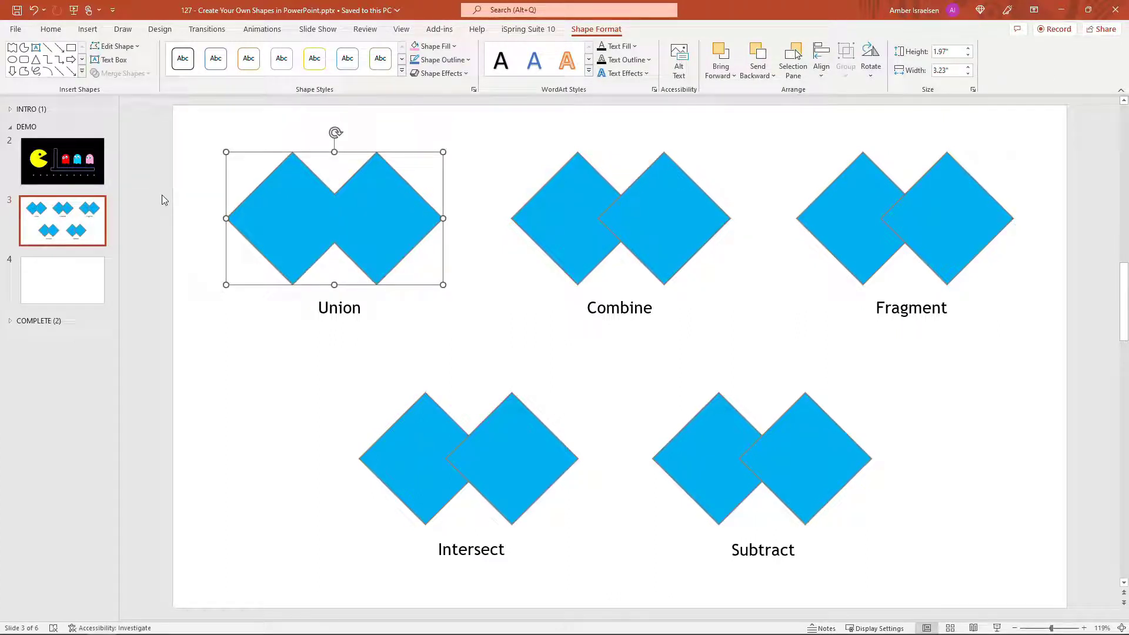
Combine the two diamonds above the Combine label, leaving their overlap hollow.
left_click(570, 219)
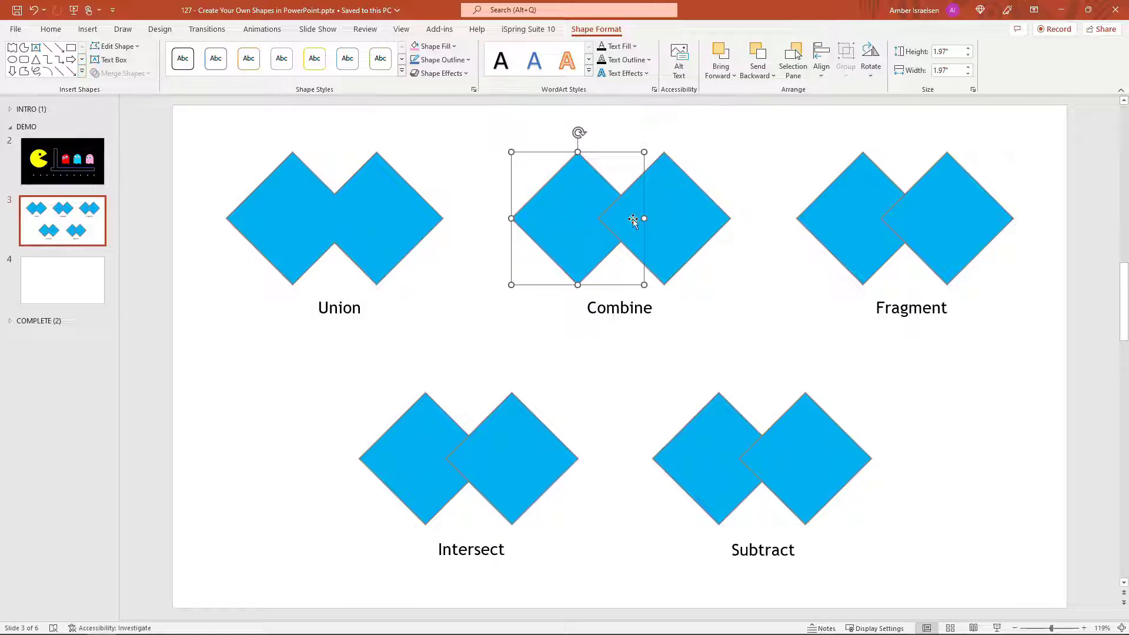
left_click(696, 216, "shift")
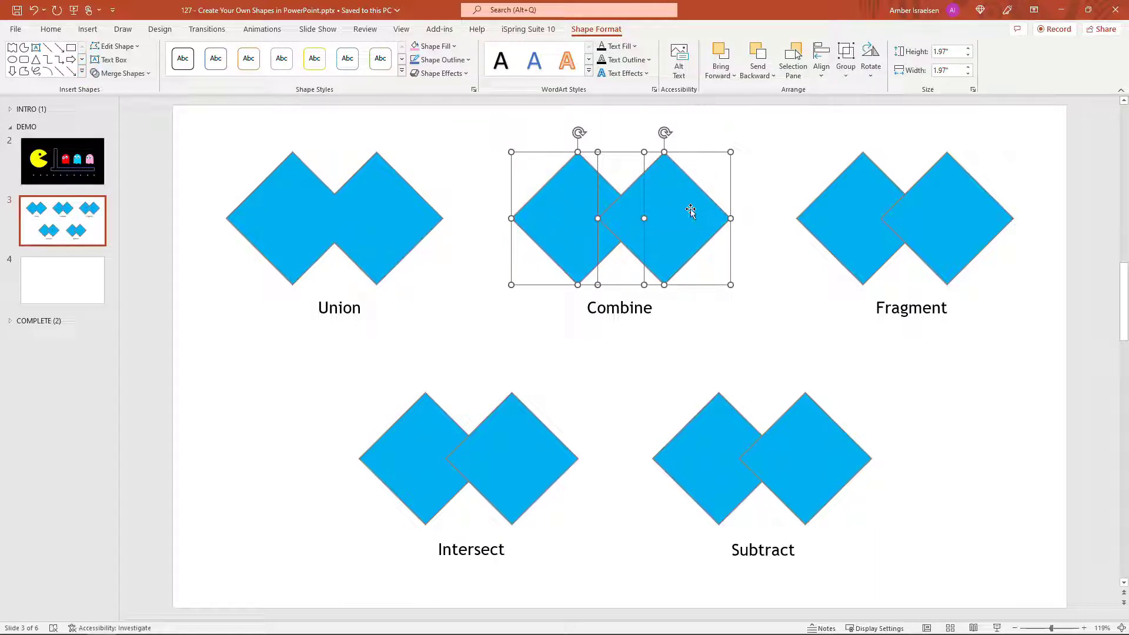
left_click(139, 76)
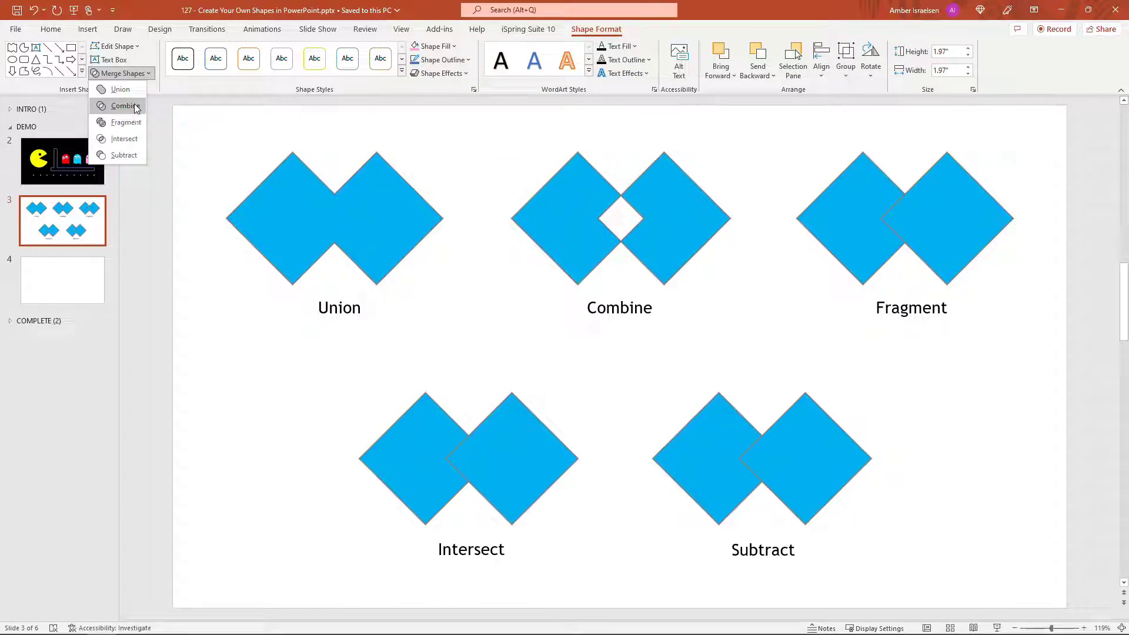
left_click(134, 106)
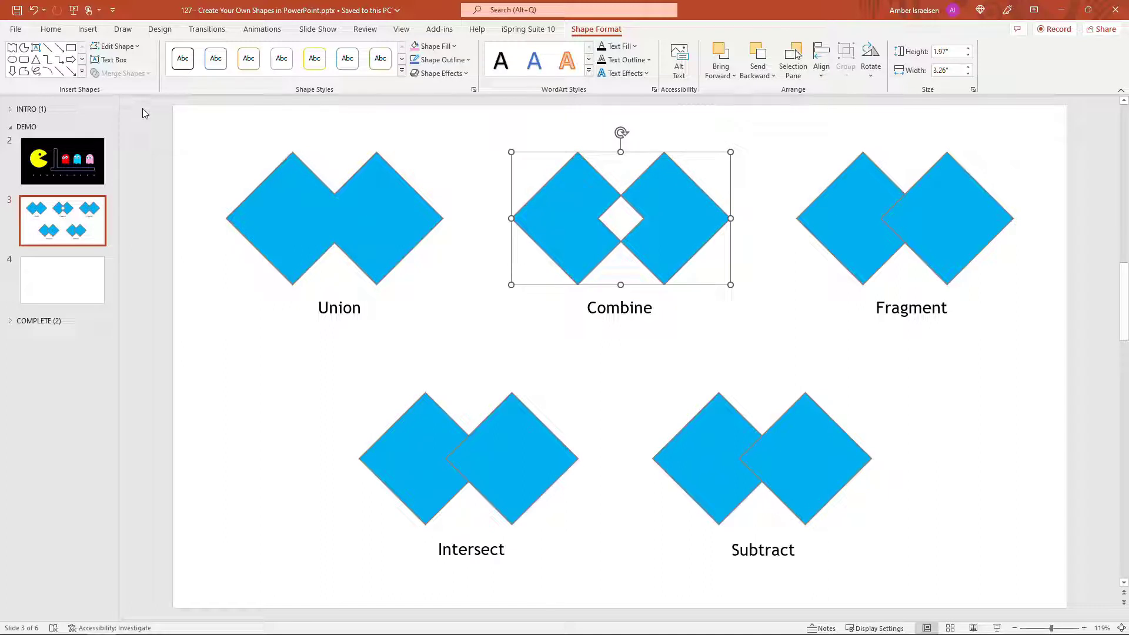
Fragment the Fragment diamonds, drag the centre piece out to check, then undo.
left_click(842, 227)
left_click(947, 226, "shift")
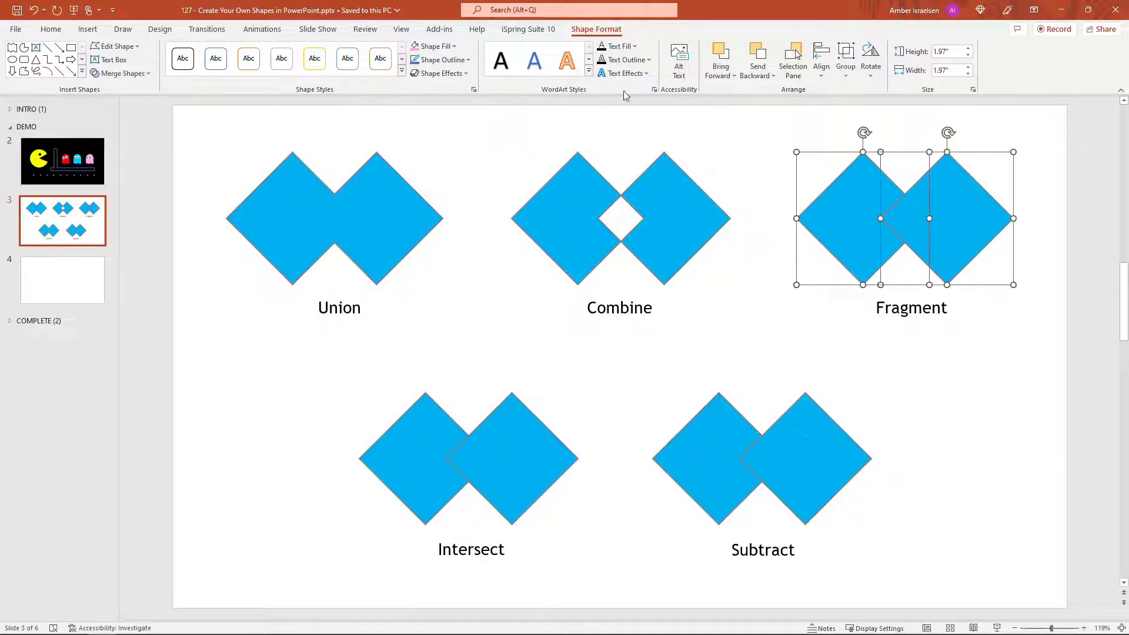
left_click(148, 75)
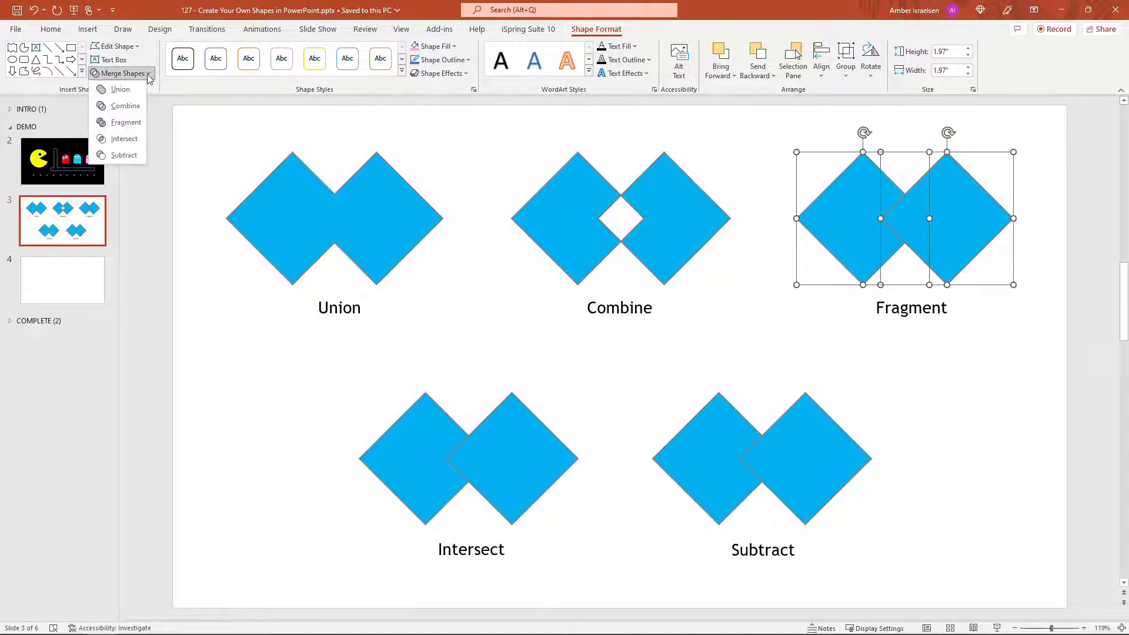
left_click(130, 125)
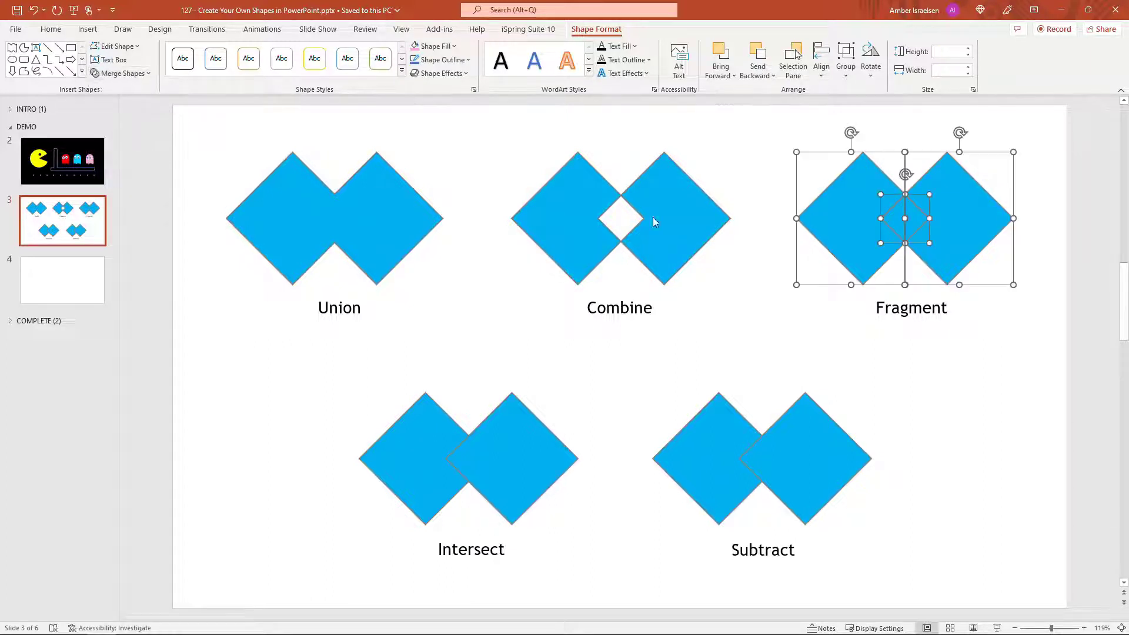
left_click(962, 317)
left_click(911, 229)
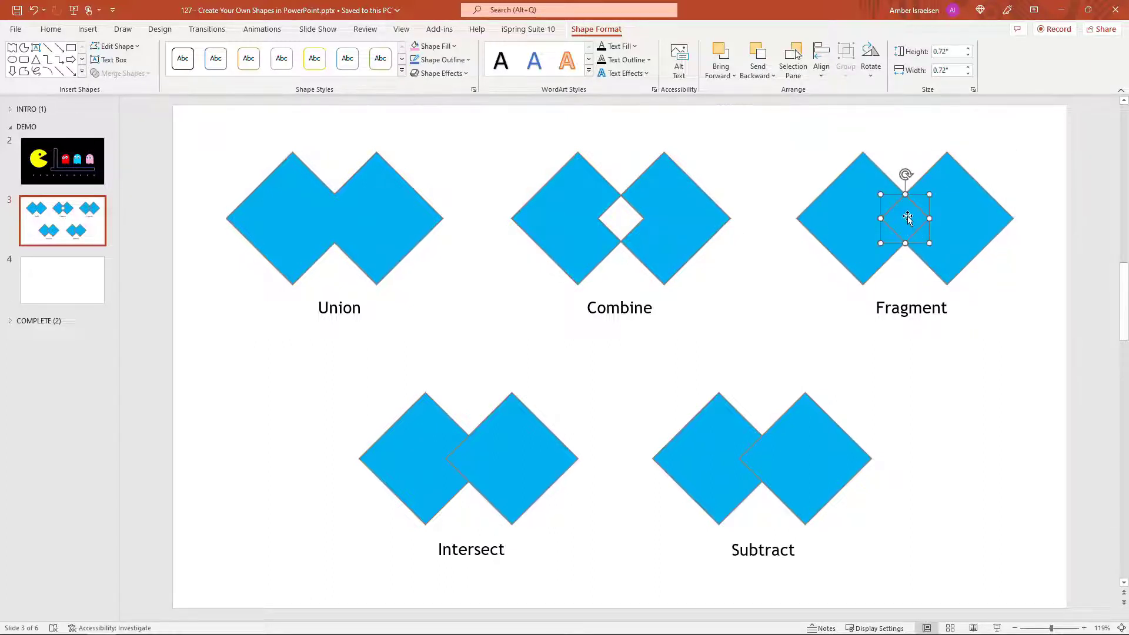
left_click_drag(912, 229, 1012, 311)
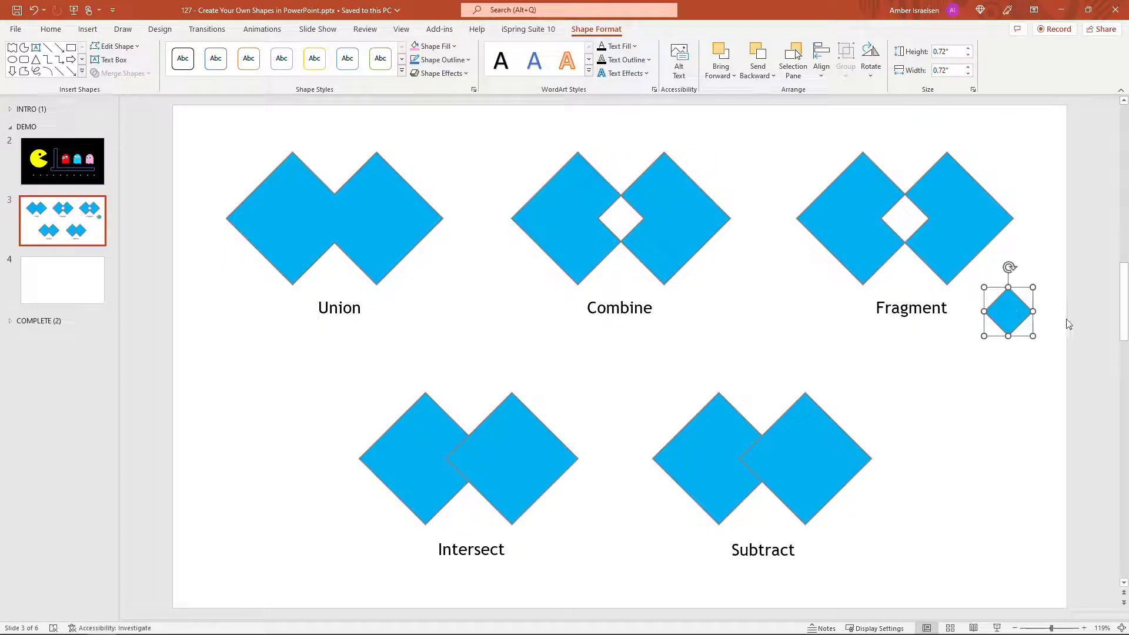
key("ctrl+z")
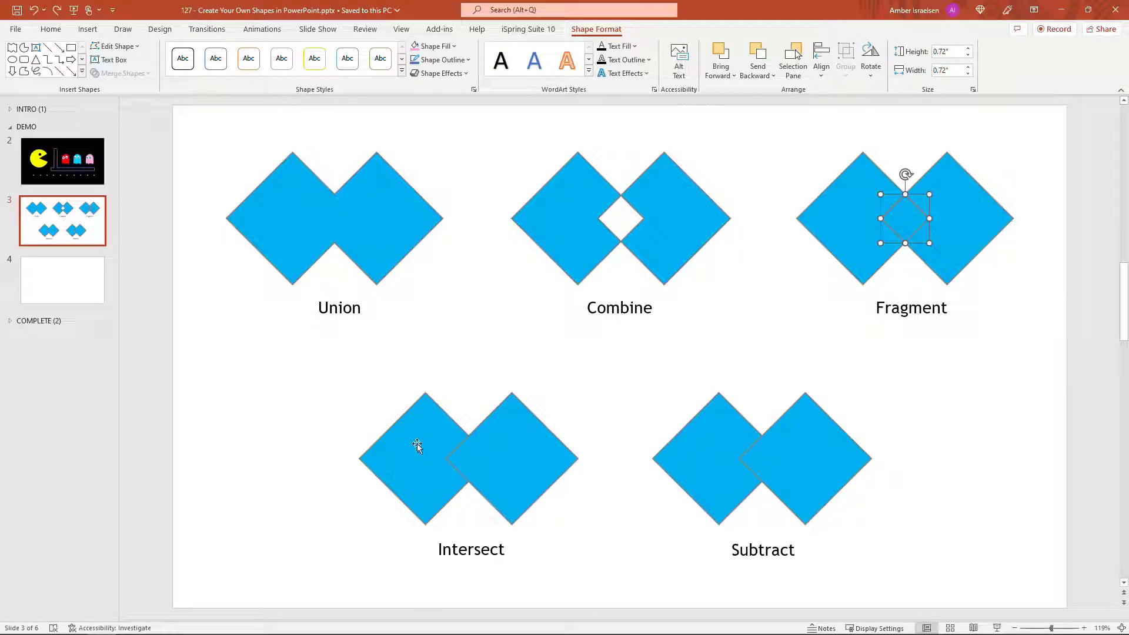
Intersect the two Intersect diamonds, leaving only their small overlap diamond.
left_click(416, 445)
left_click(515, 458, "shift")
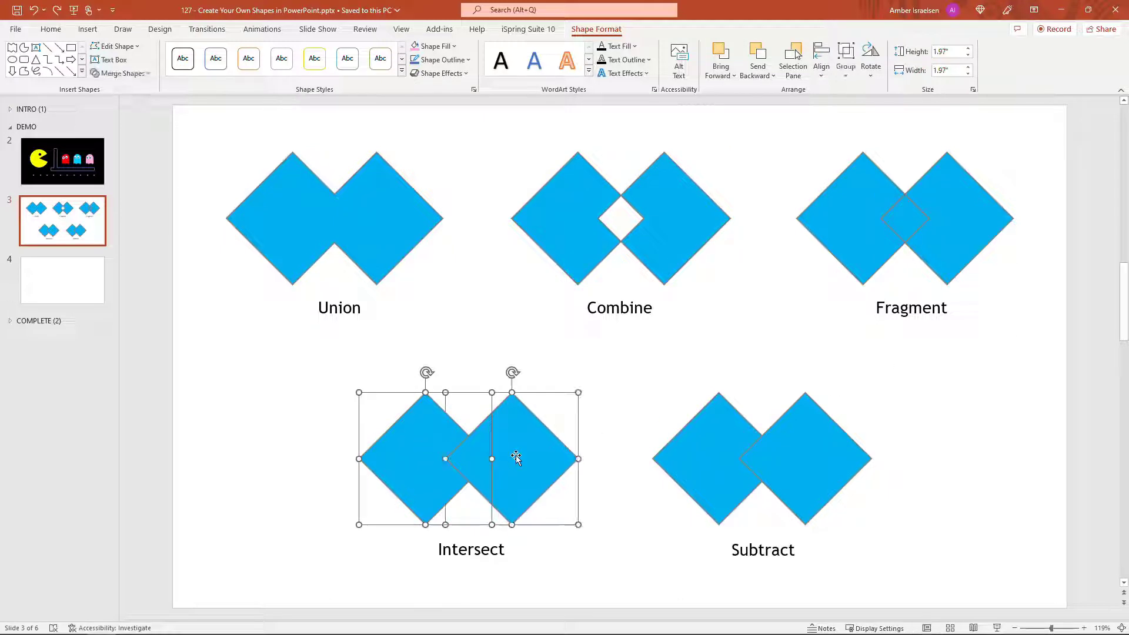
left_click(124, 73)
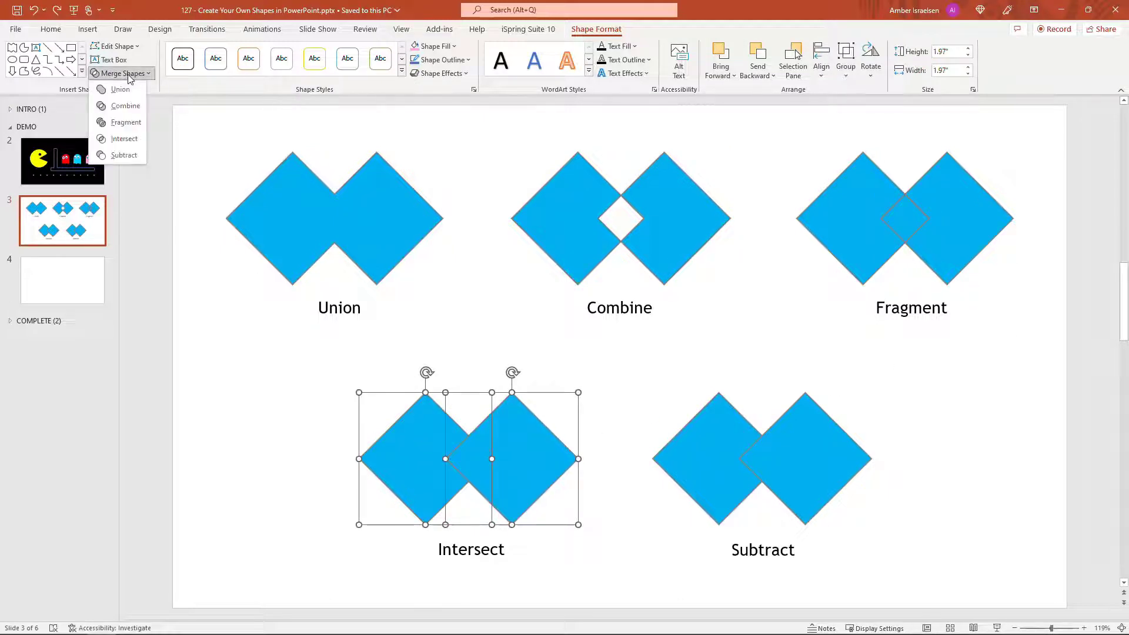
left_click(130, 143)
left_click(544, 476)
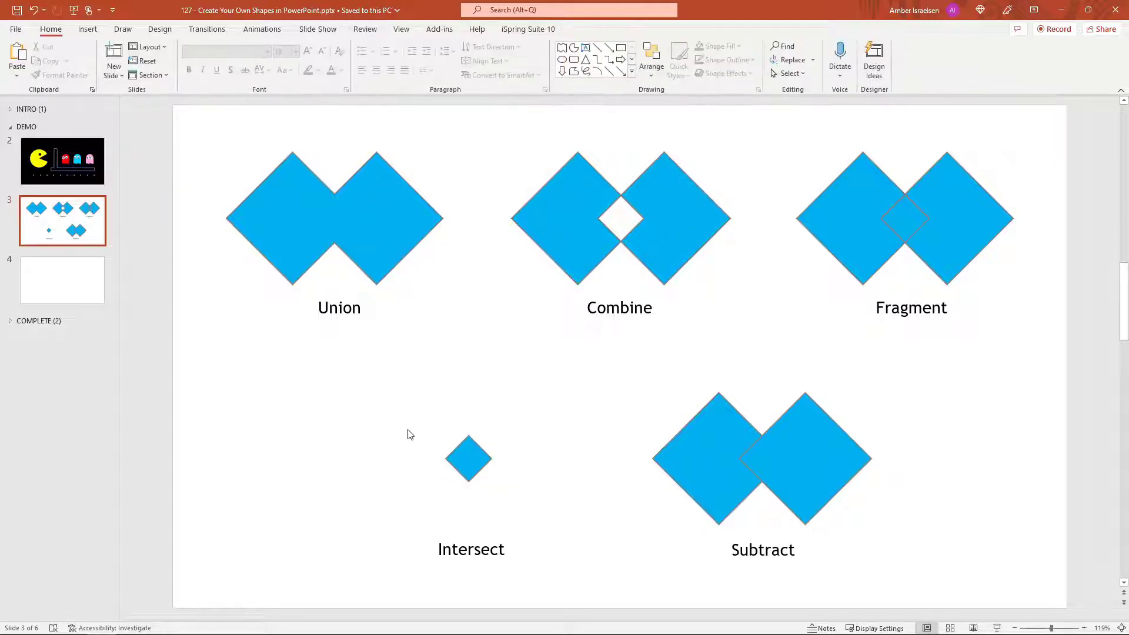
left_click(478, 453)
left_click(408, 477)
Subtract the right Subtract diamond from the left one.
left_click(686, 470)
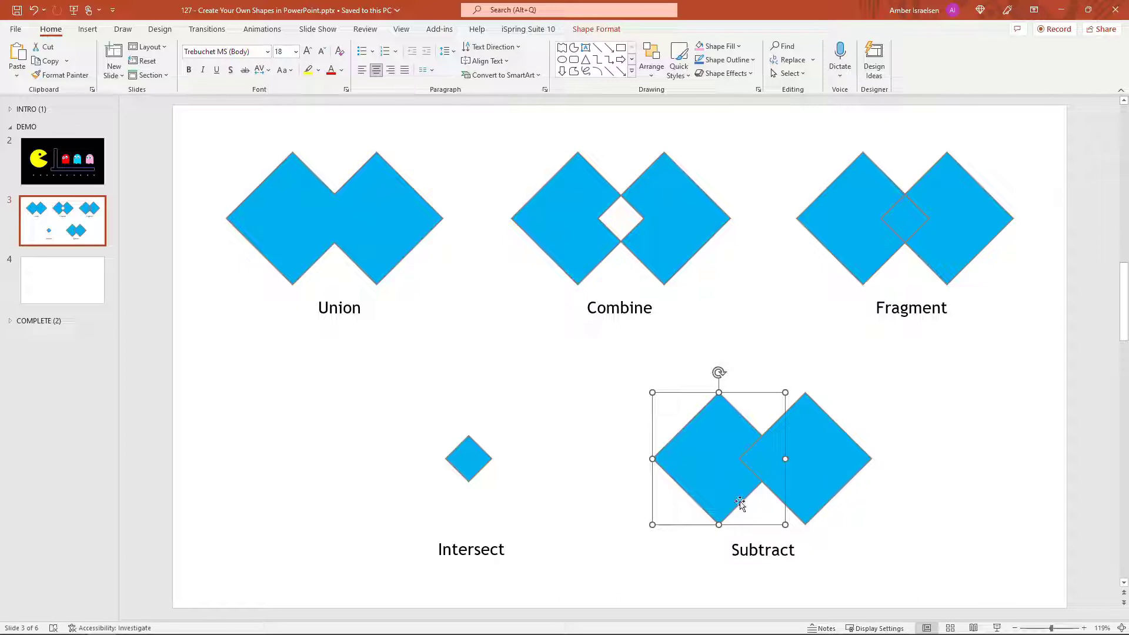
left_click(814, 492, "shift")
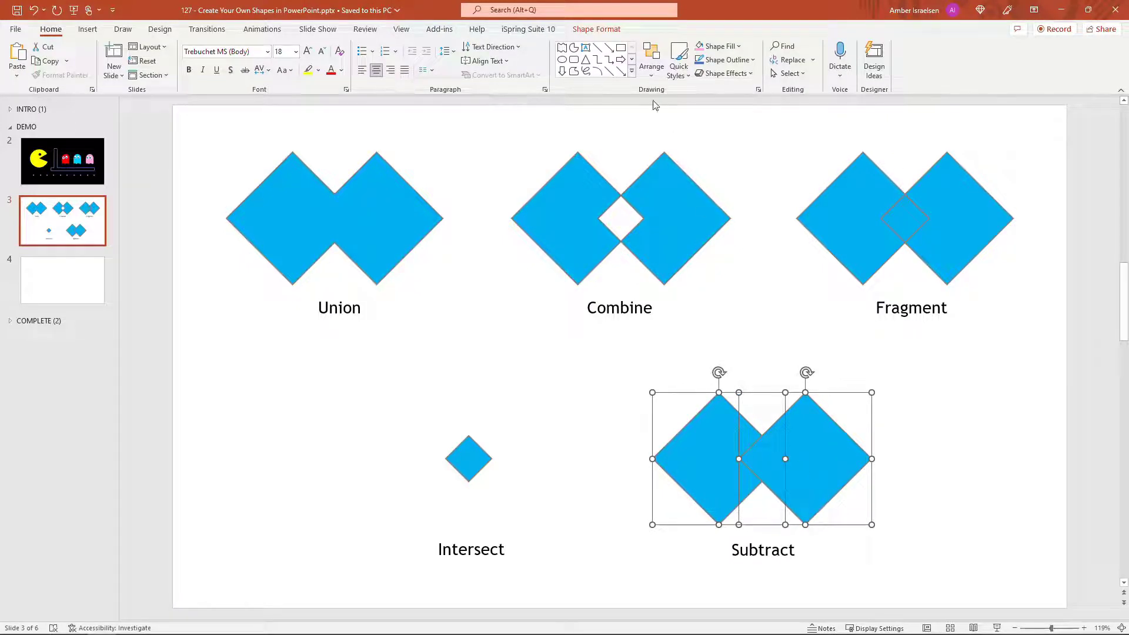
left_click(597, 29)
left_click(121, 73)
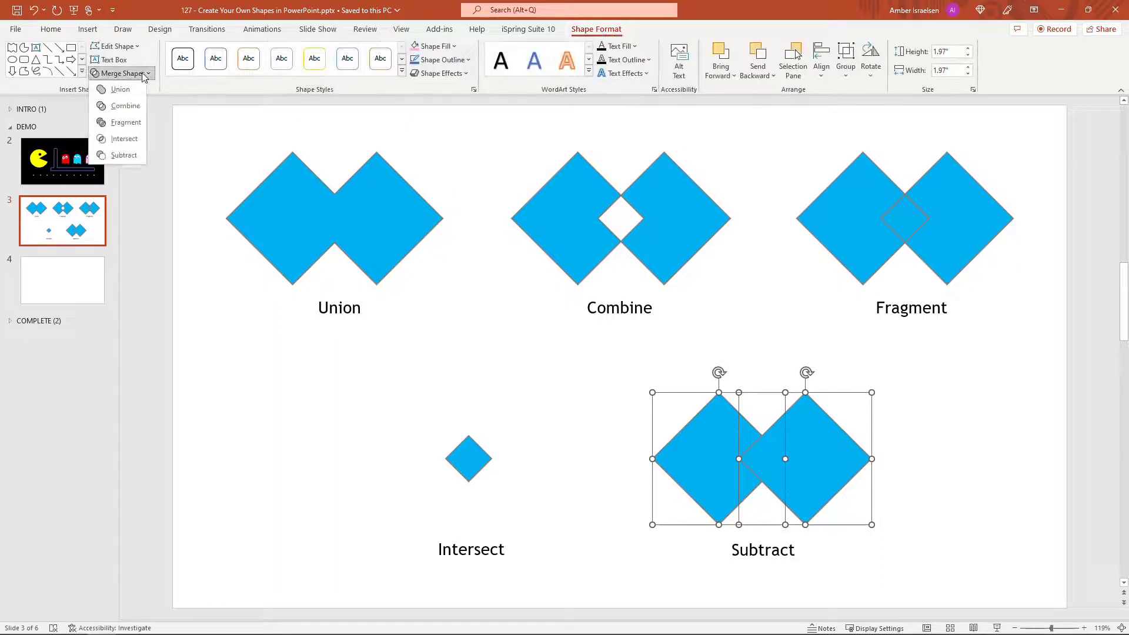
left_click(124, 156)
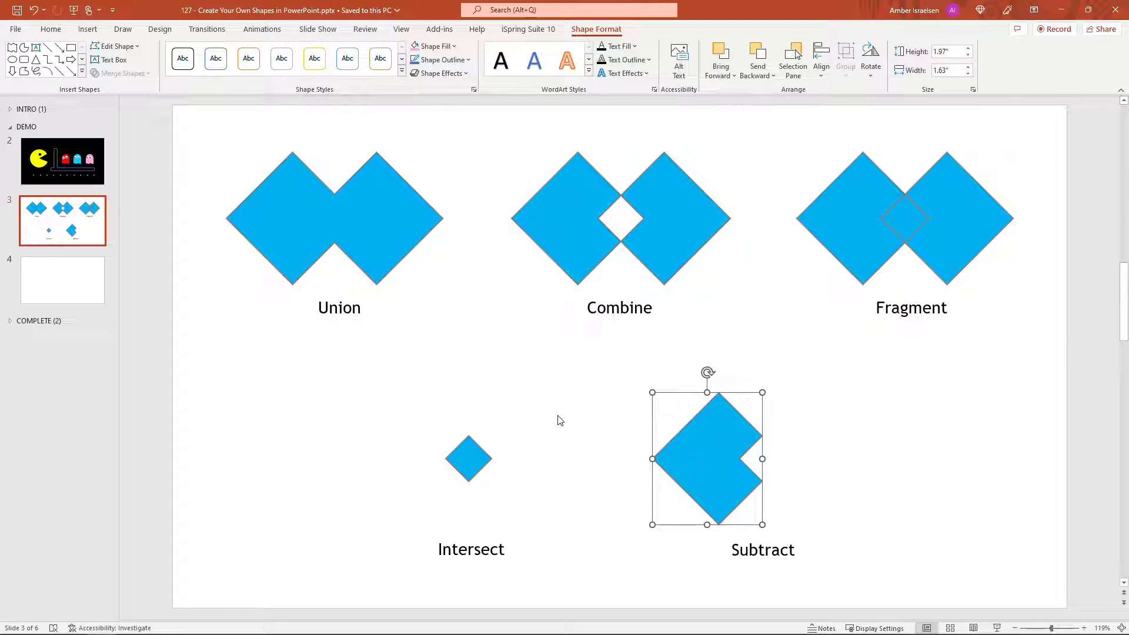
Undo, then redo the Subtract with the right diamond selected first, notching the right diamond.
key("ctrl+z")
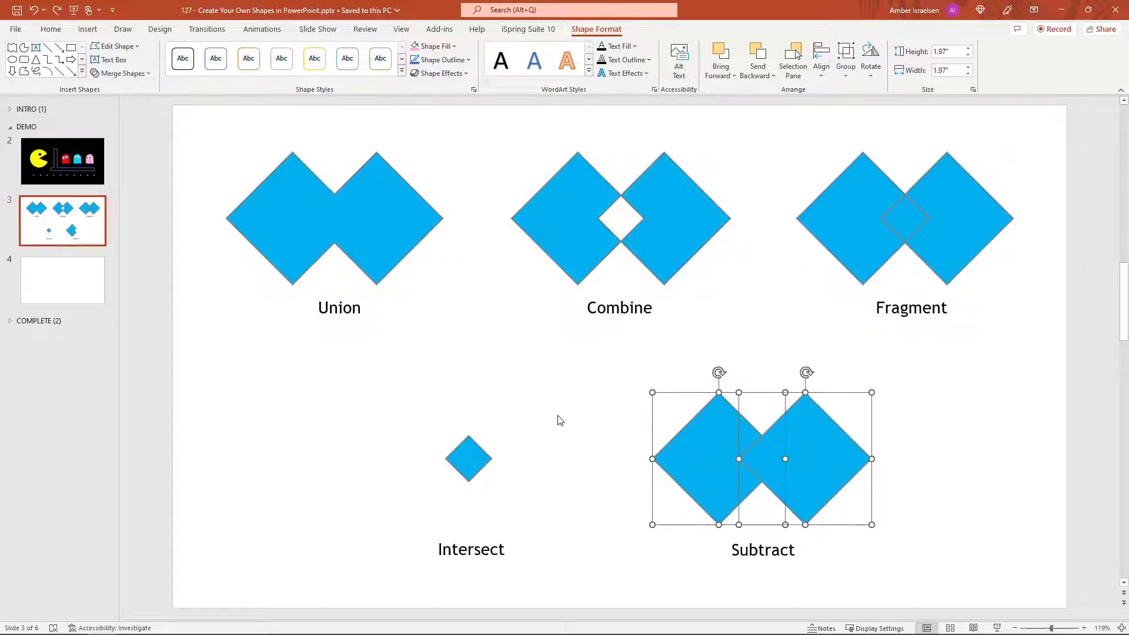
left_click(837, 576)
left_click(829, 471)
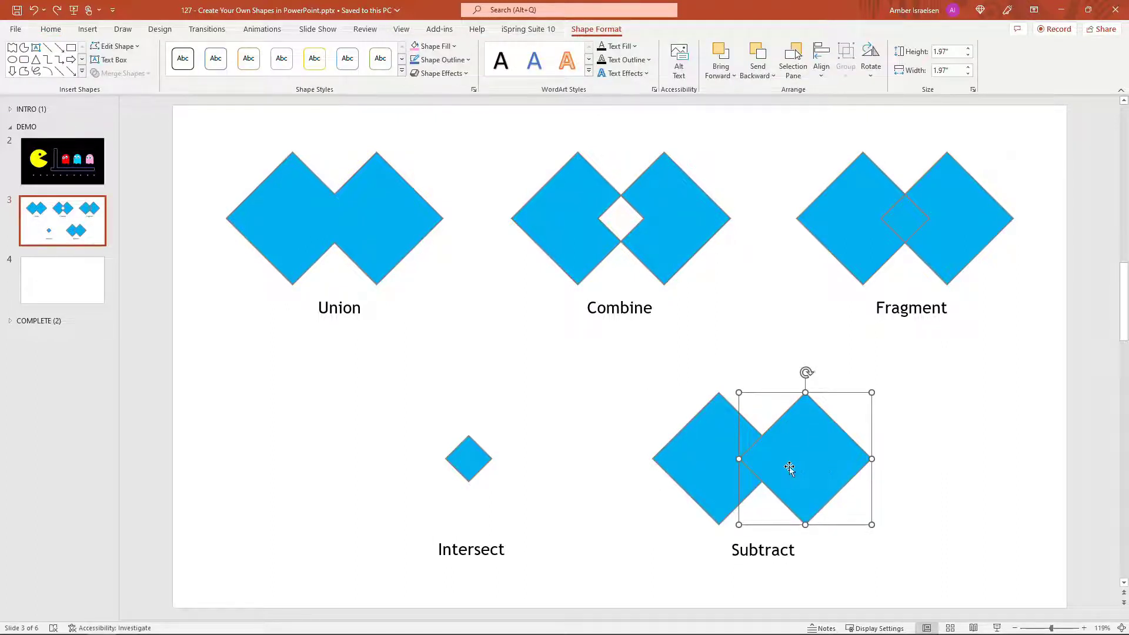
left_click(689, 461, "shift")
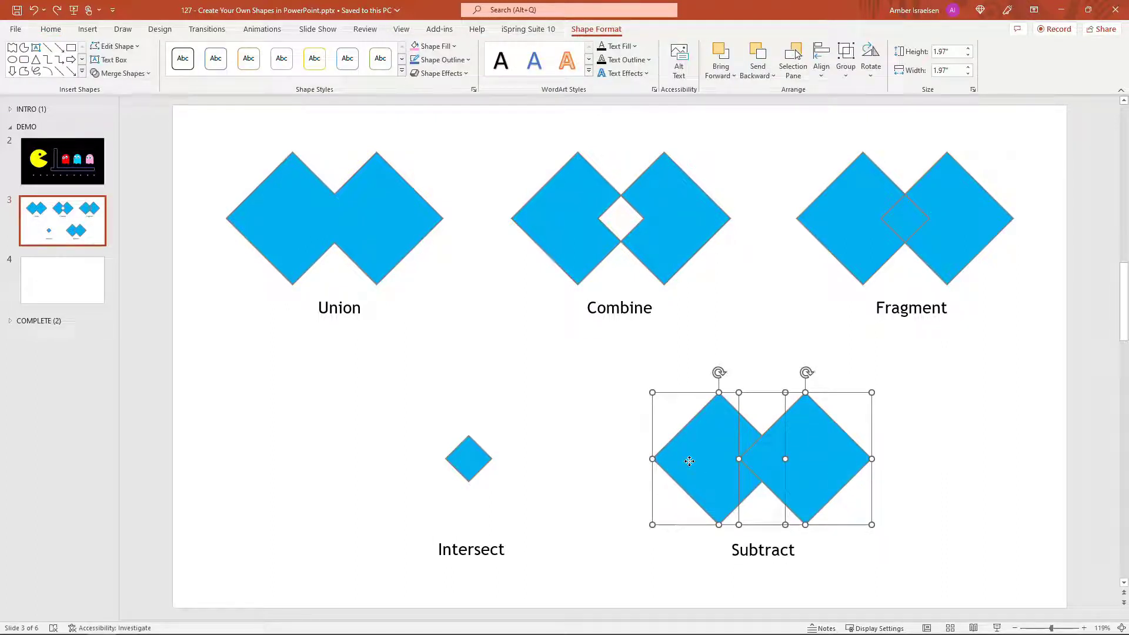
left_click(124, 73)
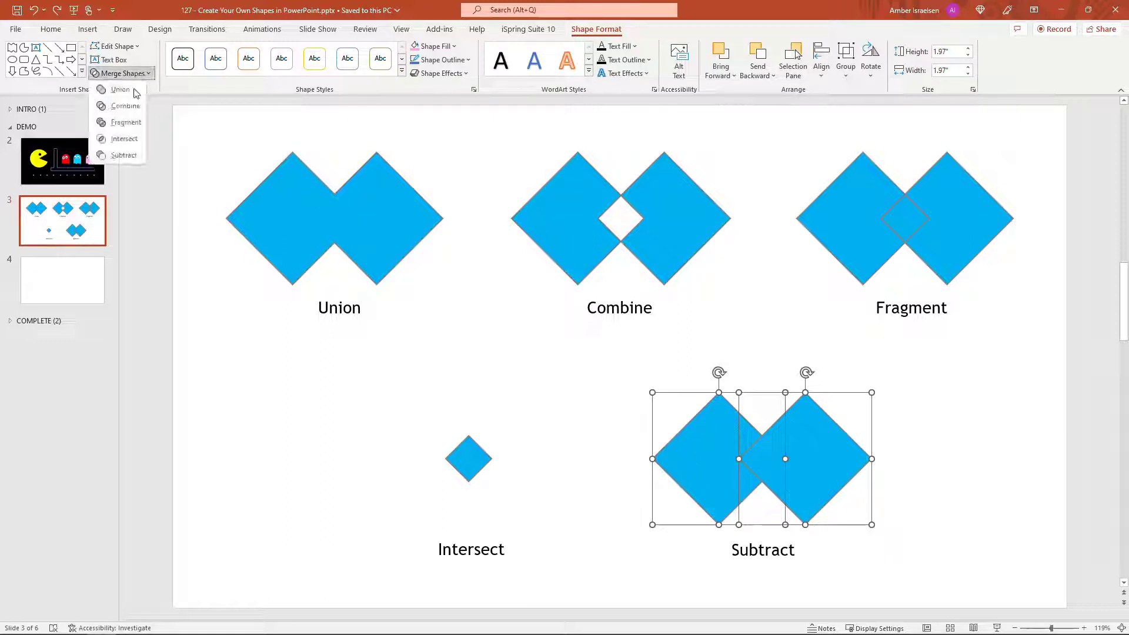
left_click(124, 156)
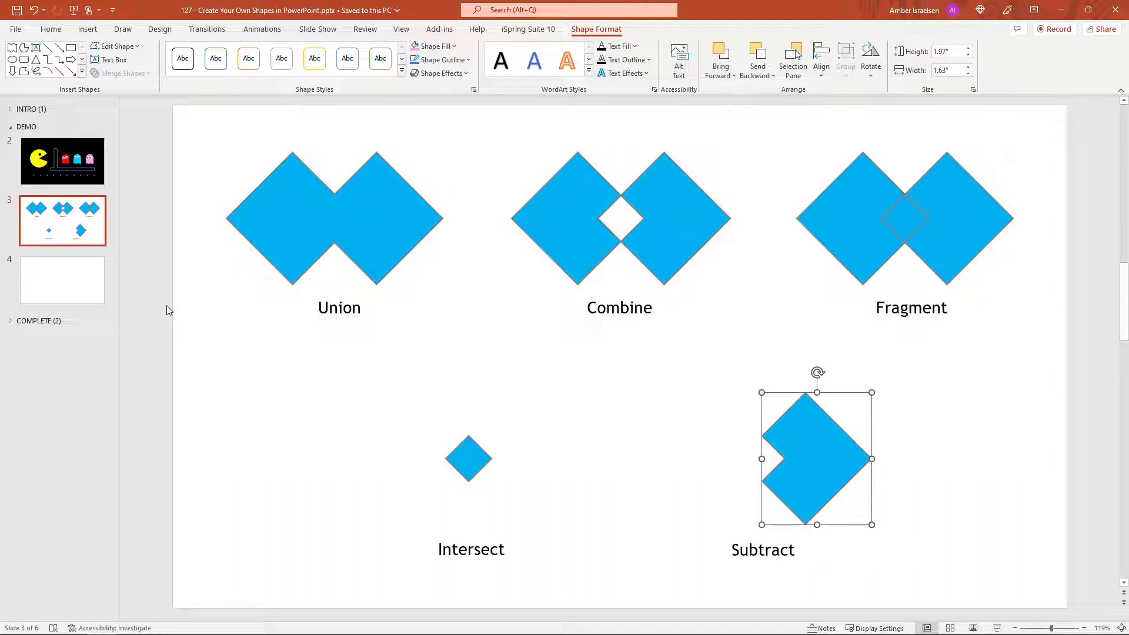
Give blank slide 4 a solid black background through Format Background.
left_click(69, 292)
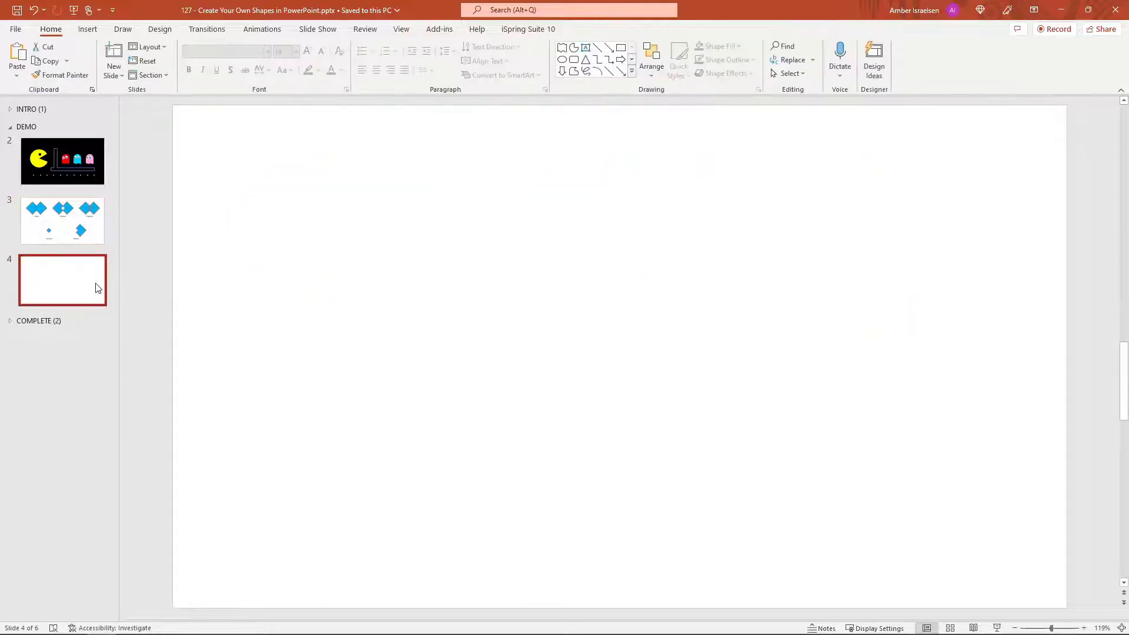
right_click(205, 246)
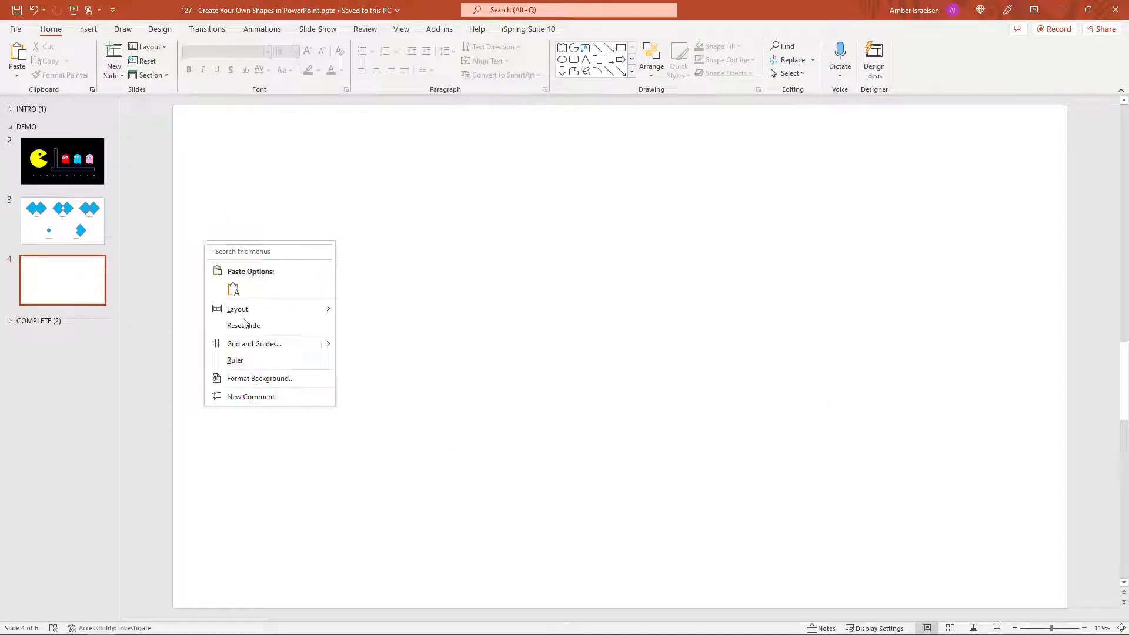
left_click(253, 380)
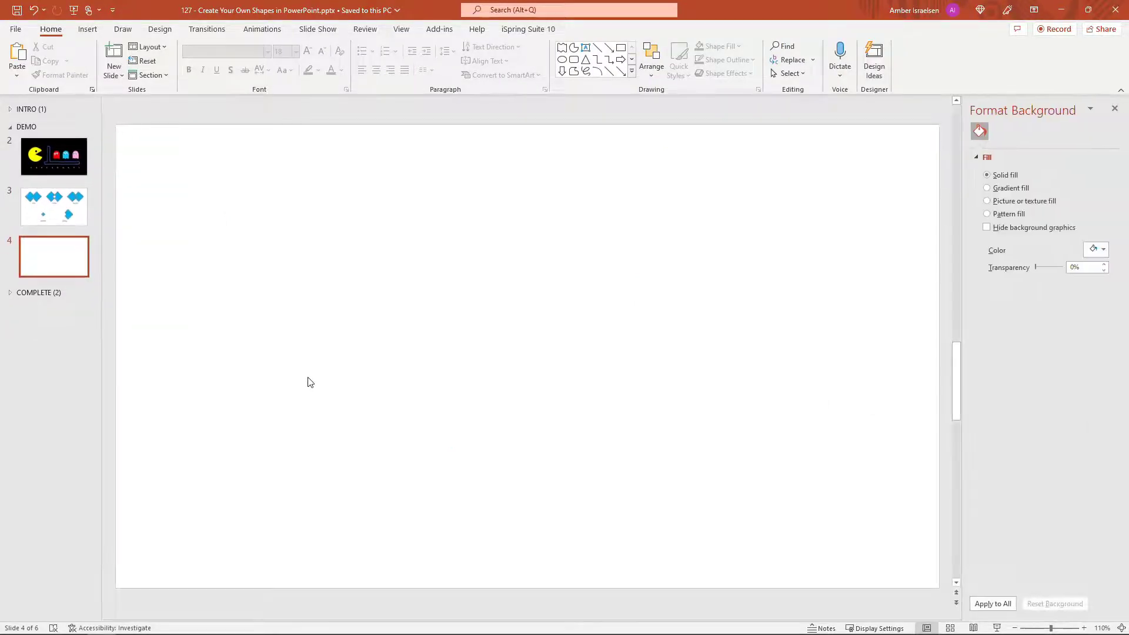
left_click(1097, 250)
left_click(1042, 293)
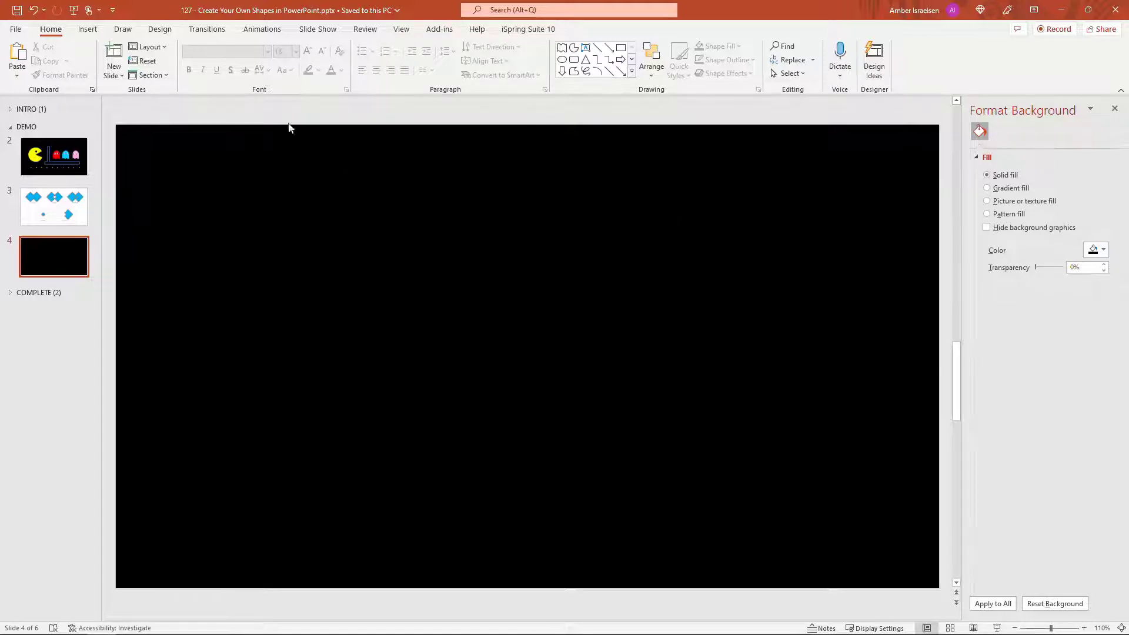
left_click(88, 29)
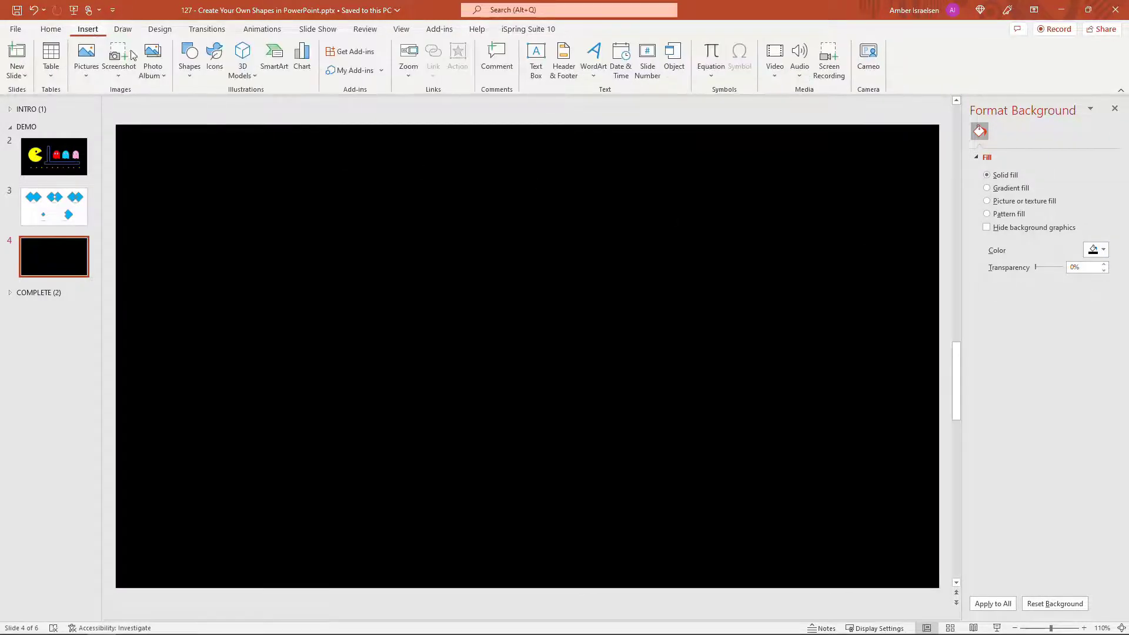
Draw a partial circle on slide 4's left and narrow its wedge into a right-facing mouth.
left_click(190, 68)
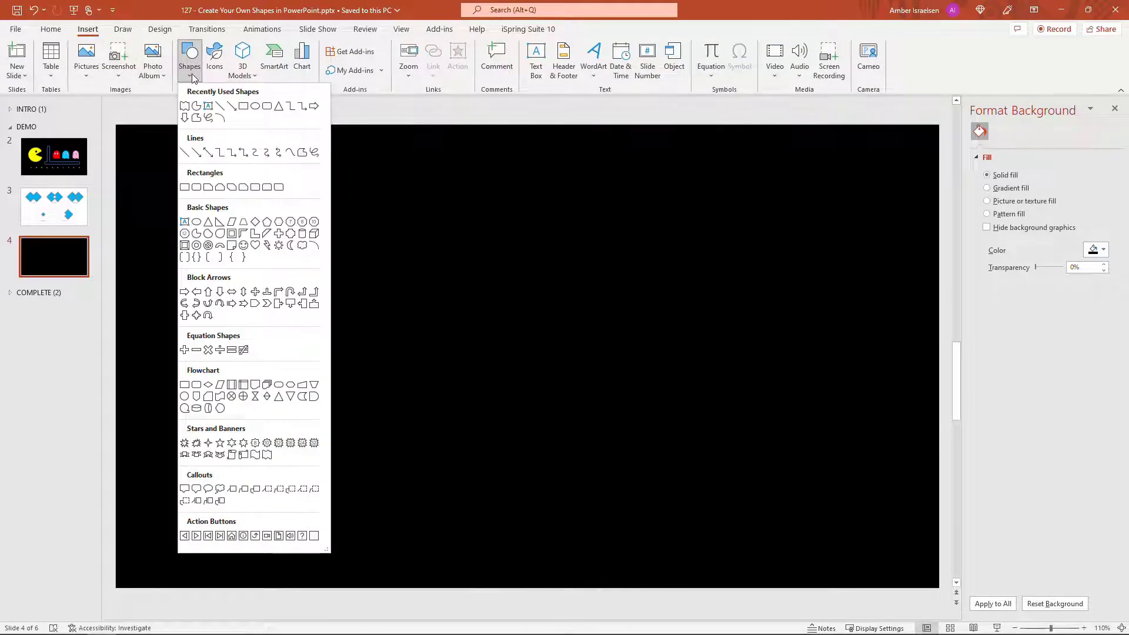
left_click(195, 240)
left_click_drag(171, 222, 335, 387)
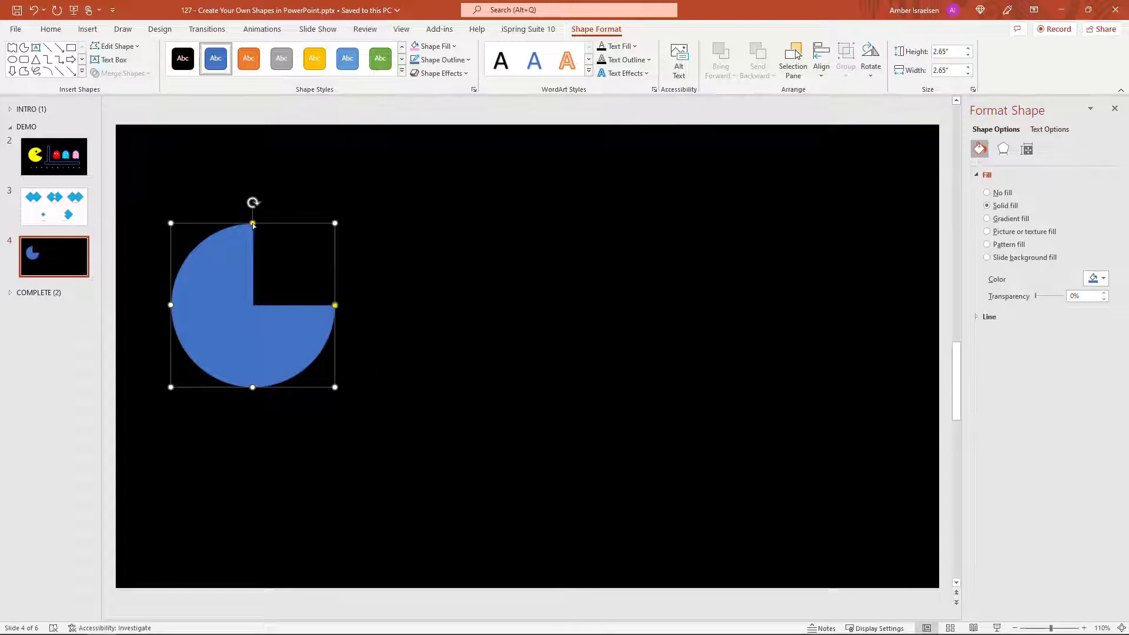
left_click_drag(253, 225, 328, 333)
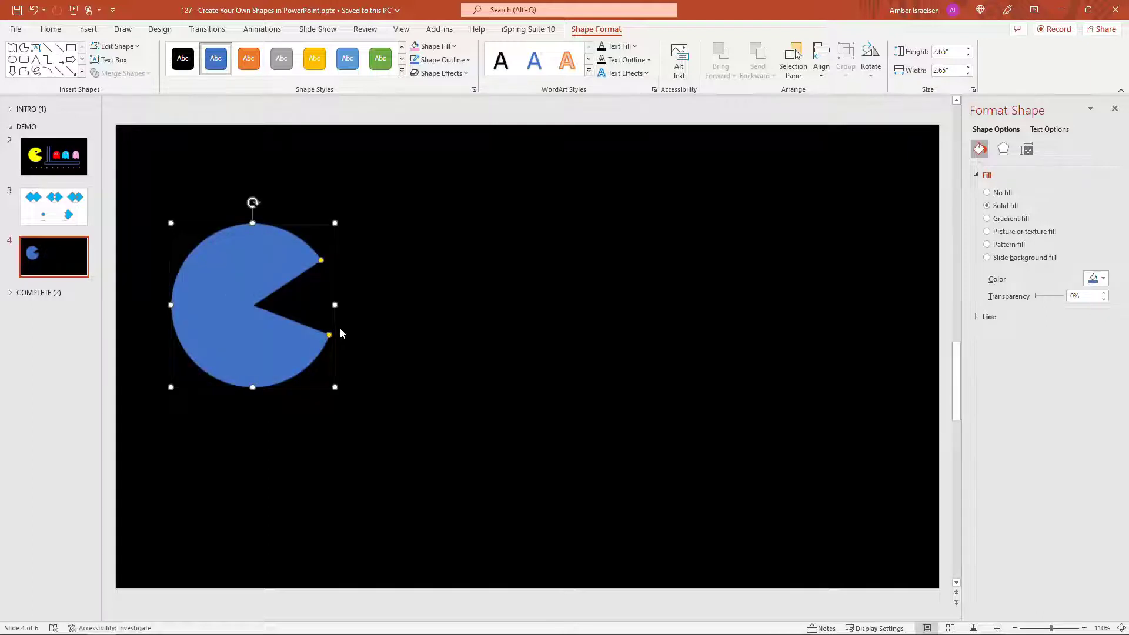
left_click(253, 322)
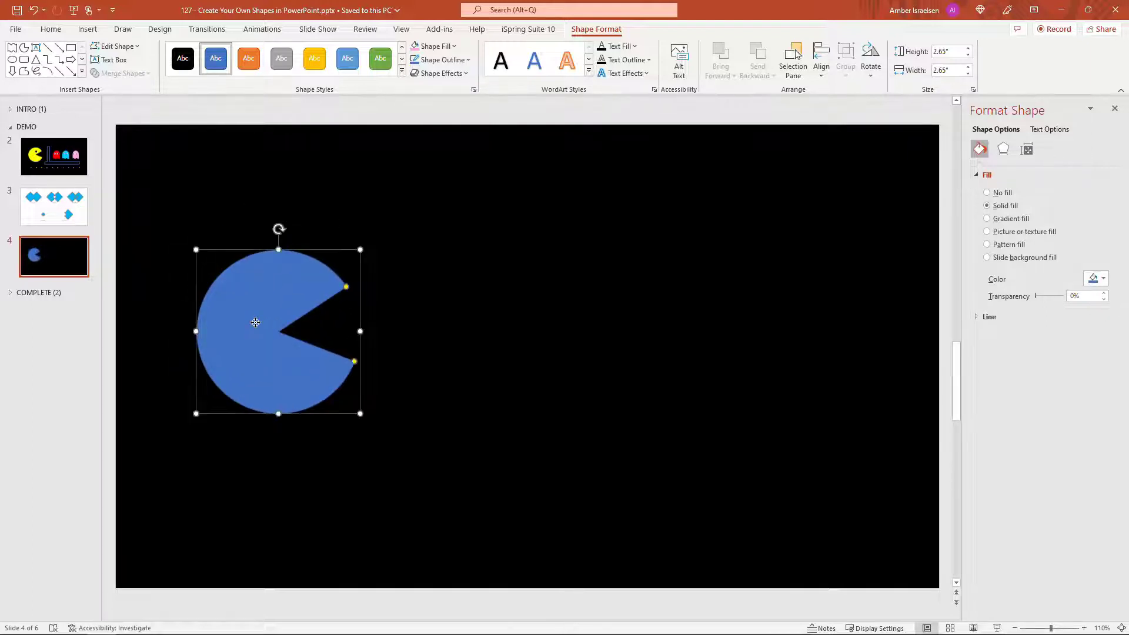
Draw a practice square above and to the right of Pac-Man.
left_click(134, 157)
left_click(83, 34)
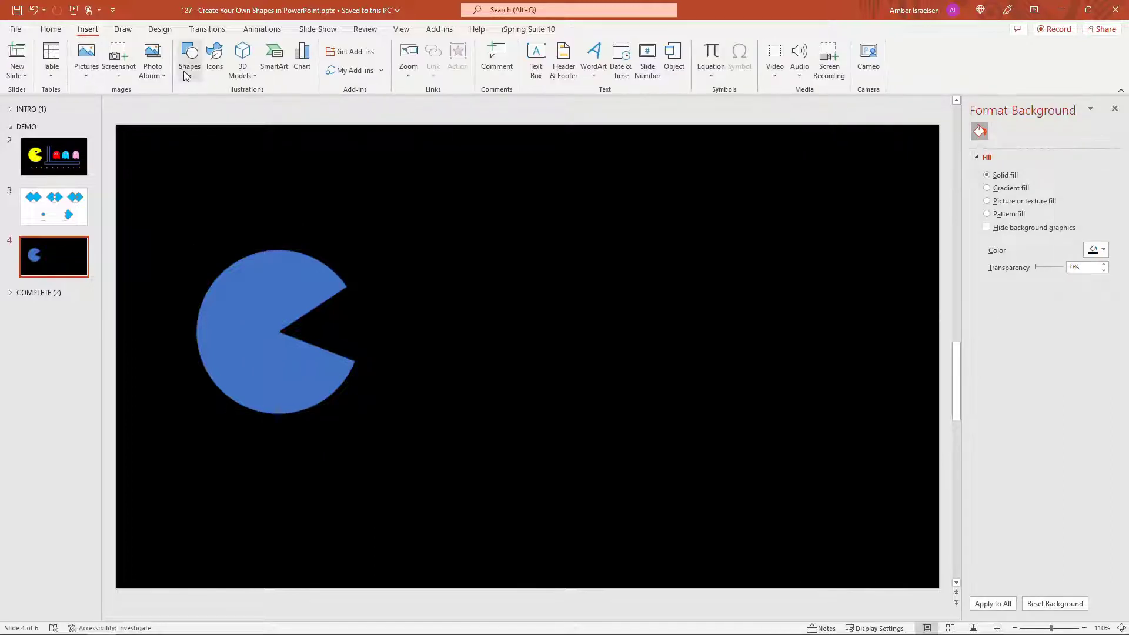
left_click(186, 75)
left_click(258, 111)
left_click_drag(413, 185, 490, 260)
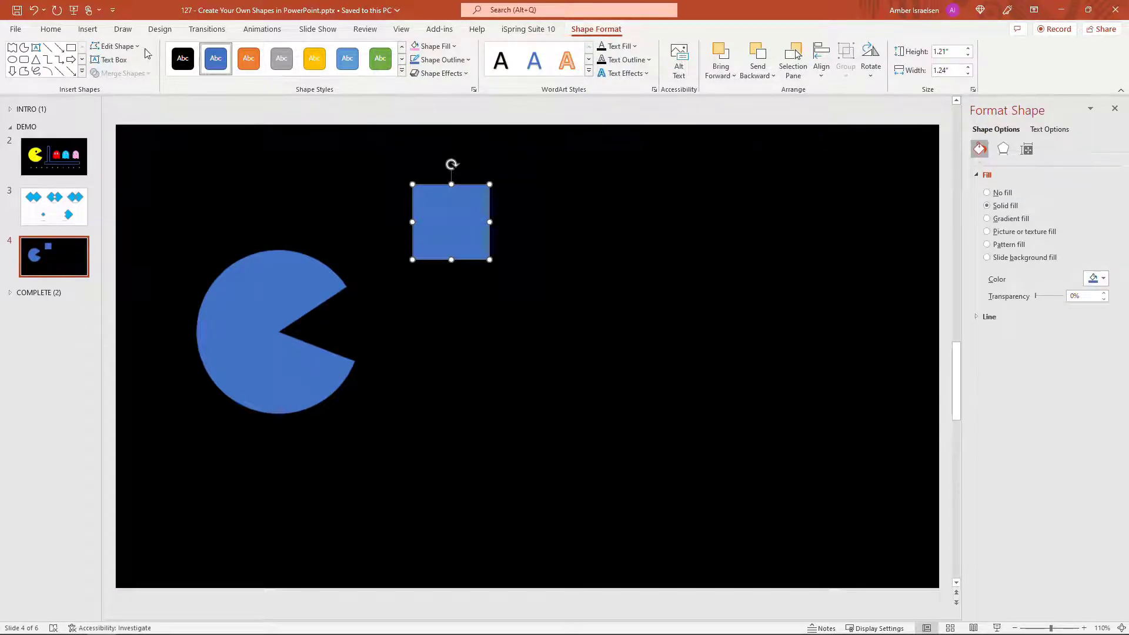
Warp three of the square's corners with Edit Points into a quadrilateral, then delete it.
left_click(115, 46)
left_click(130, 81)
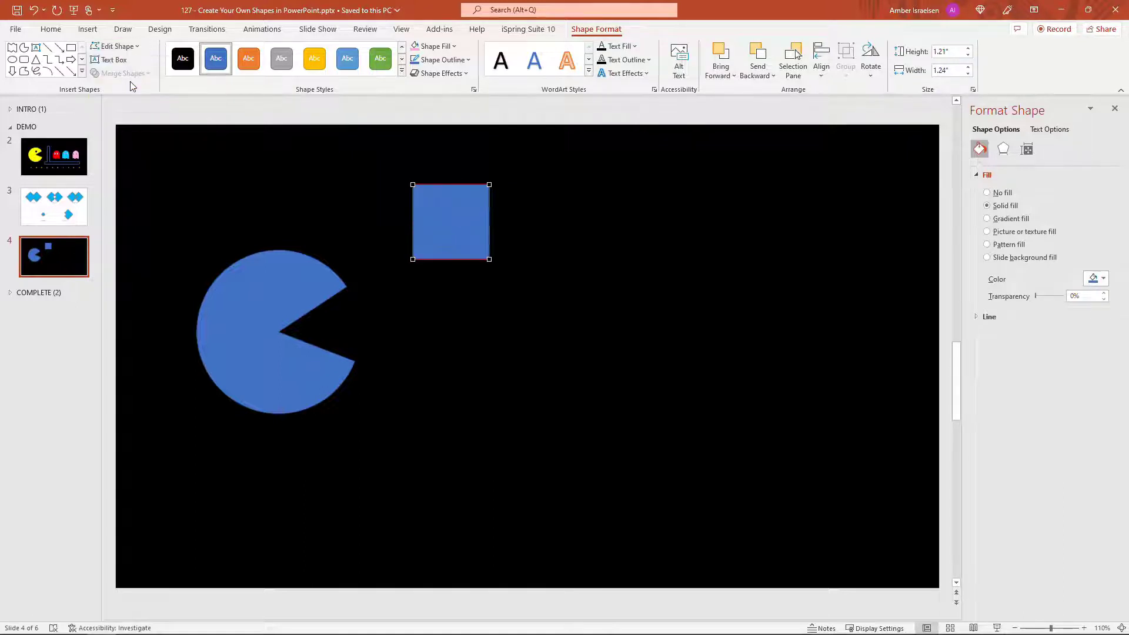
left_click_drag(488, 257, 463, 241)
left_click_drag(413, 185, 439, 208)
left_click_drag(414, 260, 442, 239)
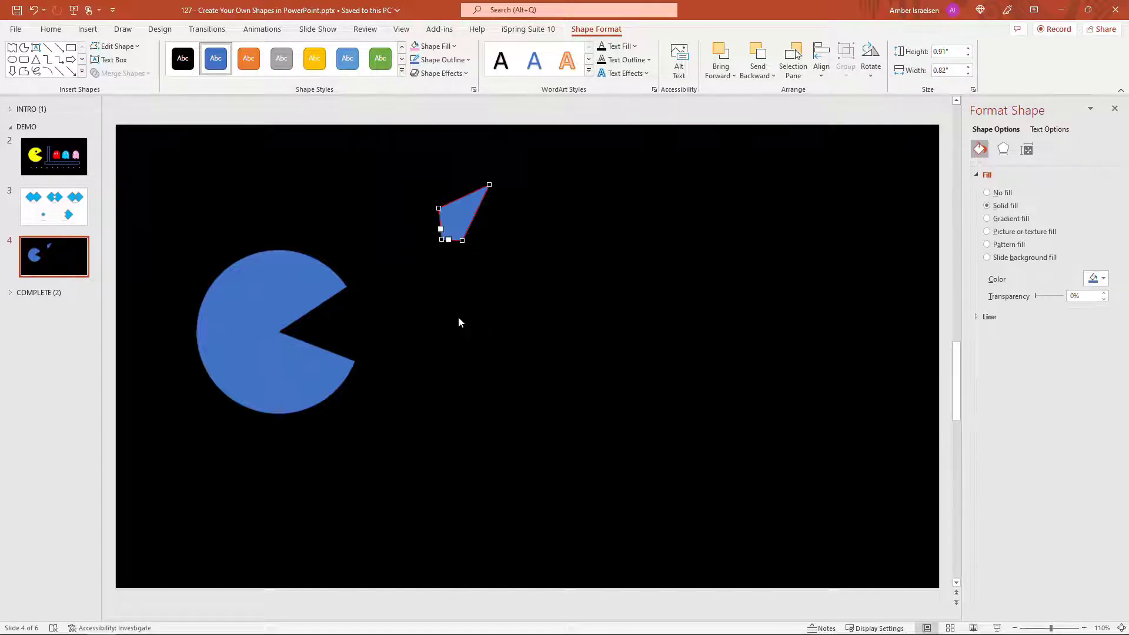
left_click(459, 323)
left_click(466, 229)
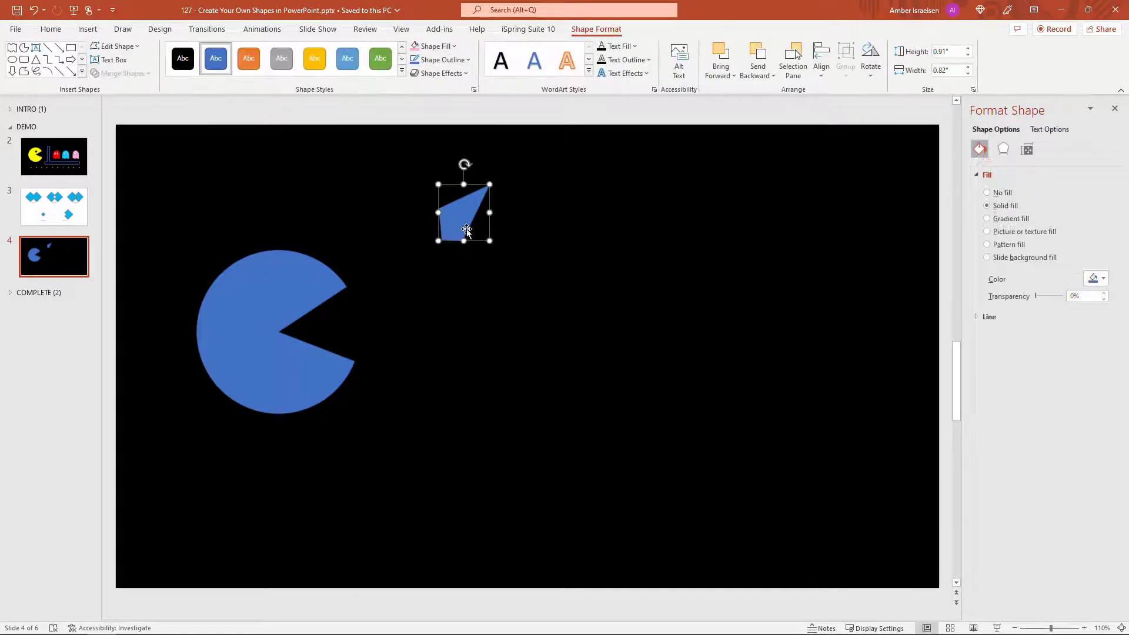
key("Delete")
Fill the Pac-Man shape with standard yellow.
left_click(281, 288)
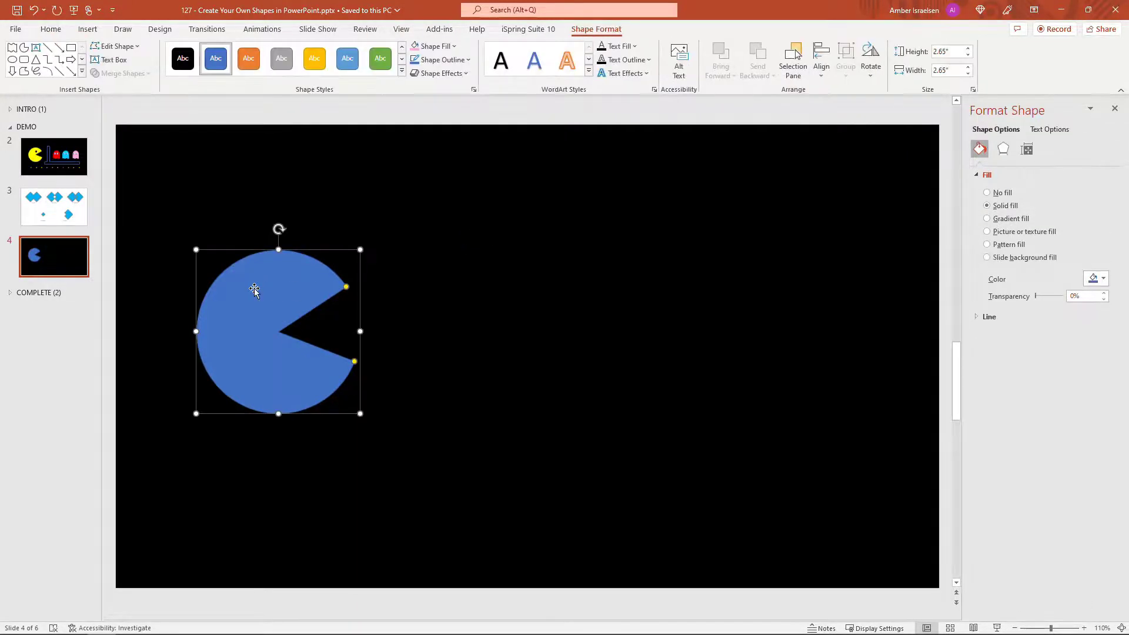
left_click(451, 46)
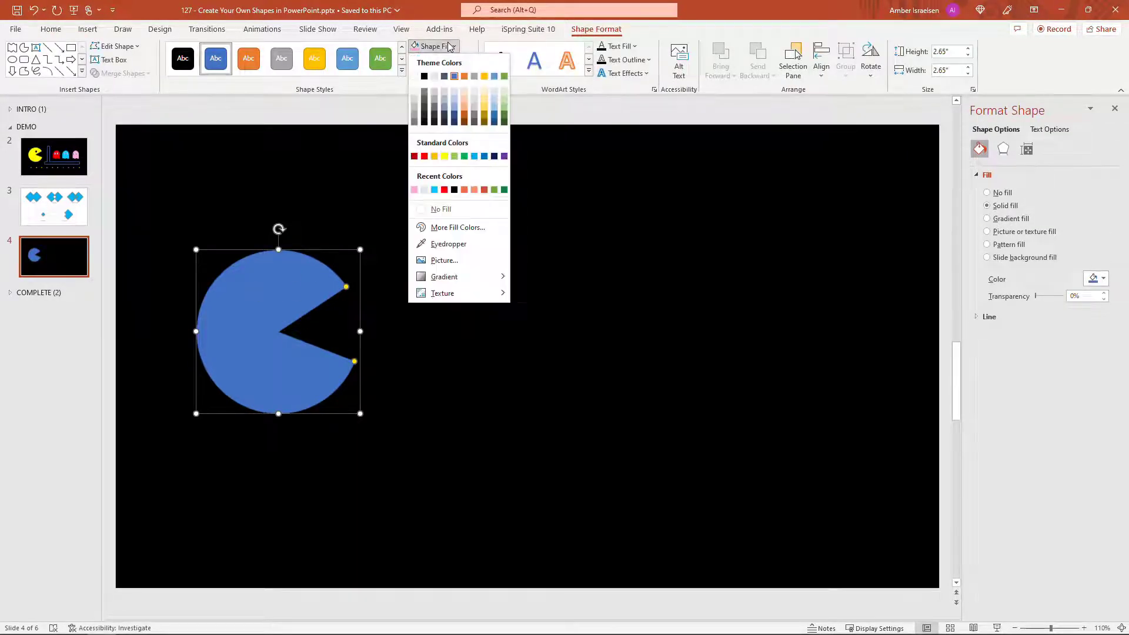
left_click(444, 157)
left_click(355, 120)
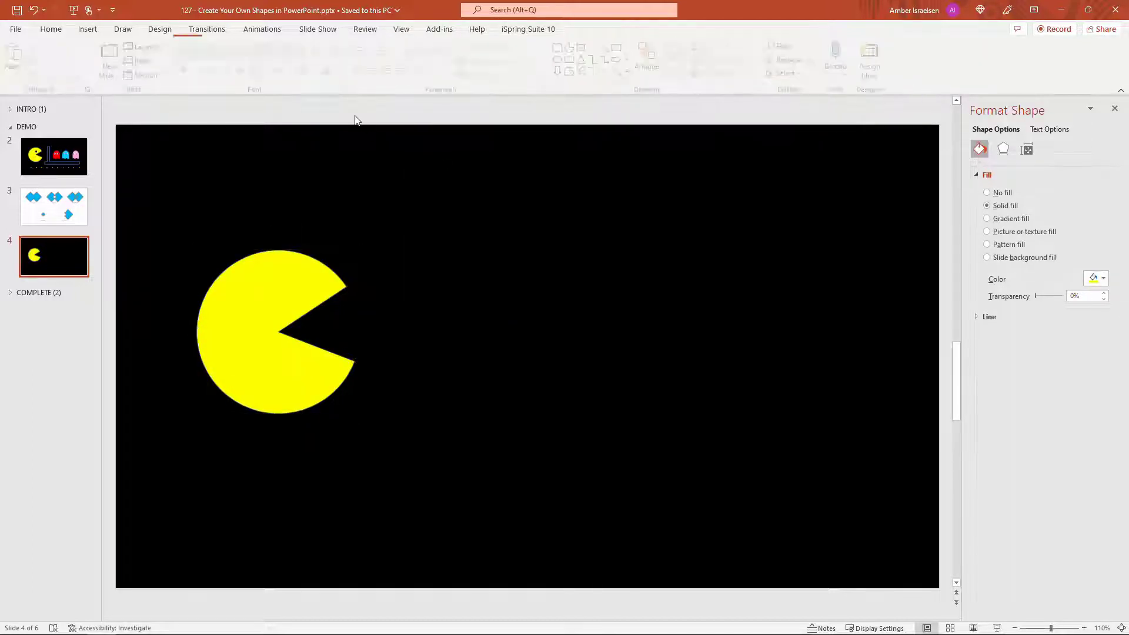
Draw a small oval on Pac-Man's upper body for the eye.
left_click(95, 29)
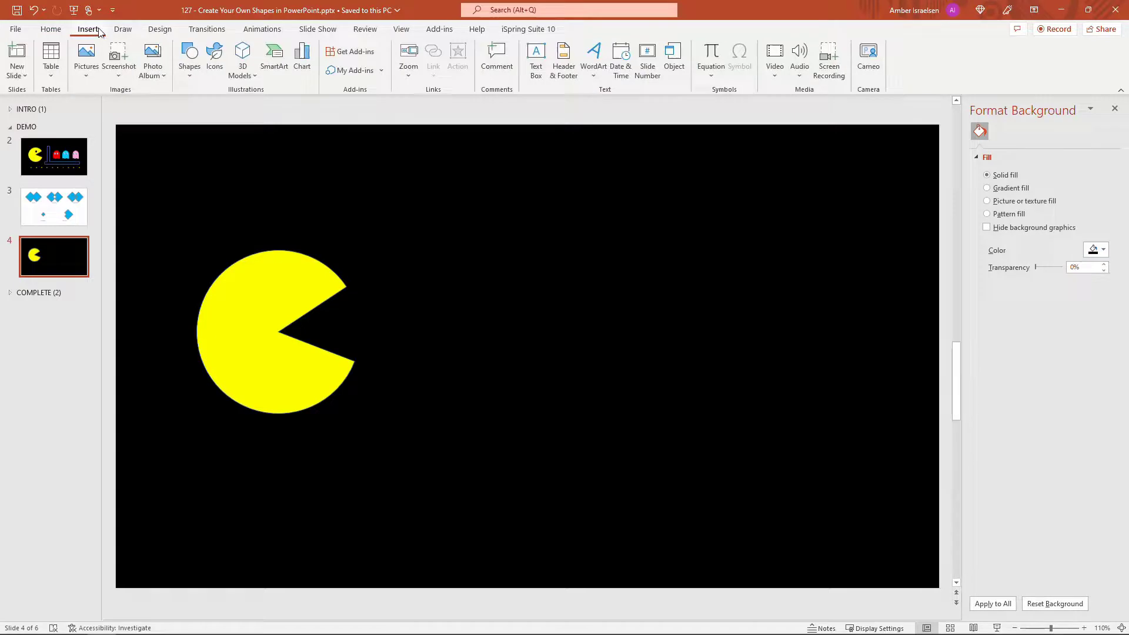
left_click(188, 79)
left_click(255, 110)
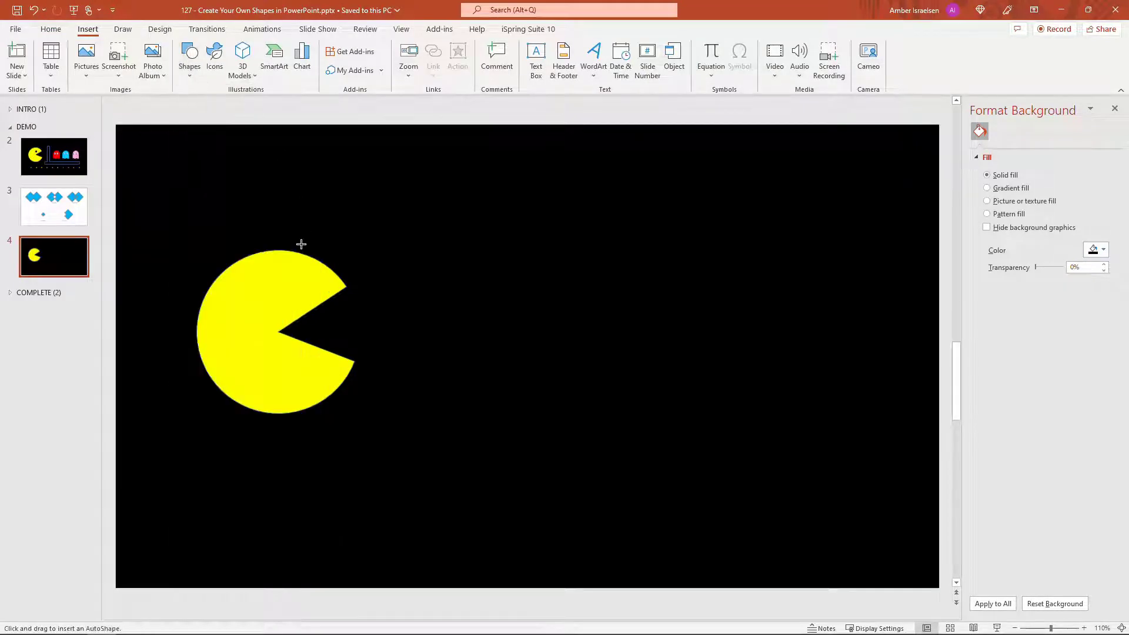
mouse_move(281, 291)
left_mouse_down()
mouse_move(303, 312)
mouse_move(284, 297)
left_mouse_up()
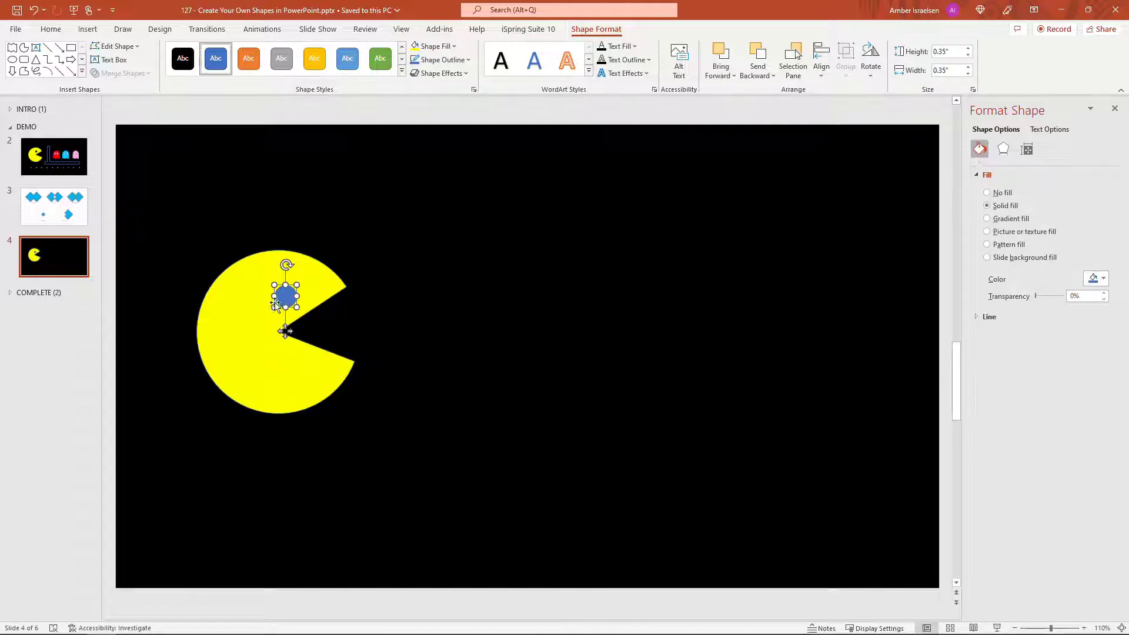
Subtract the small circle from Pac-Man to cut the eye hole.
left_click(284, 391)
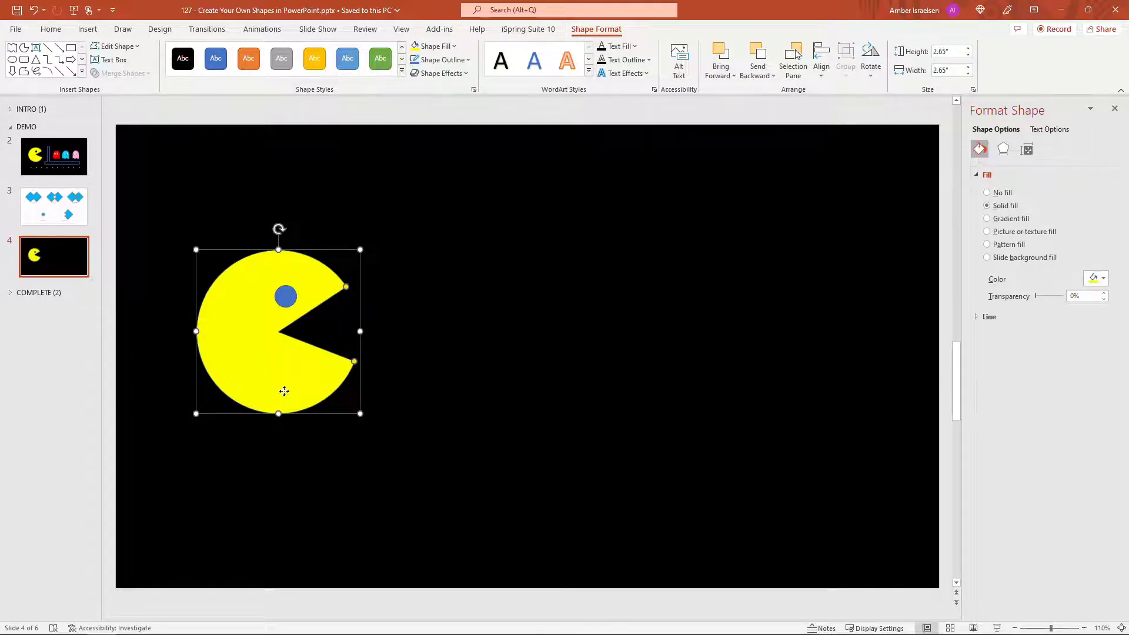
left_click(281, 302, "shift")
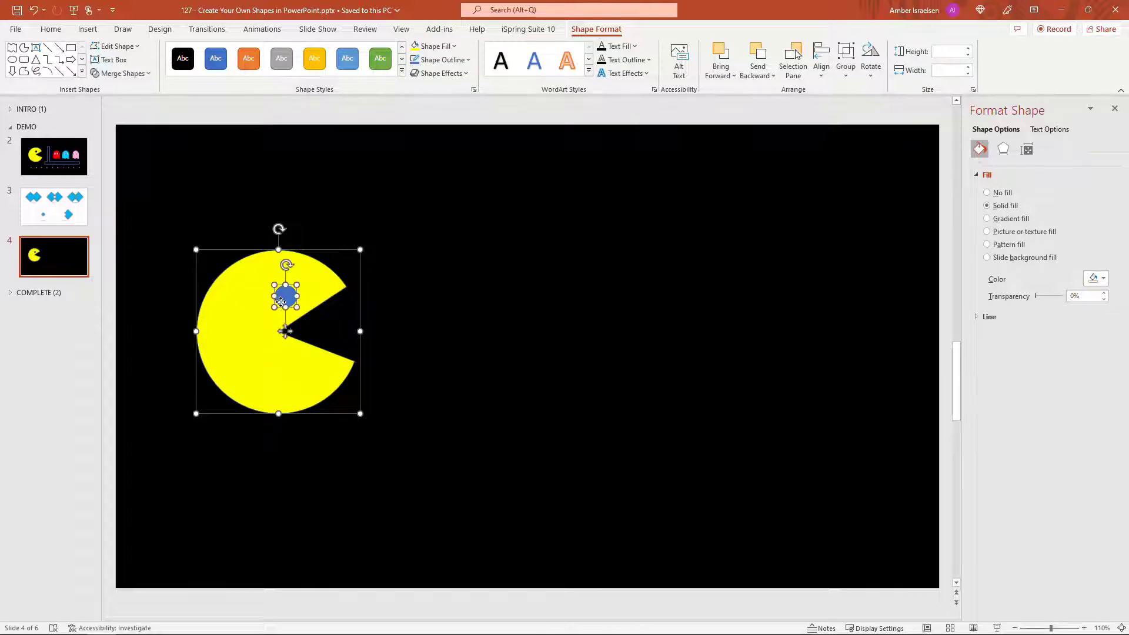
left_click(144, 74)
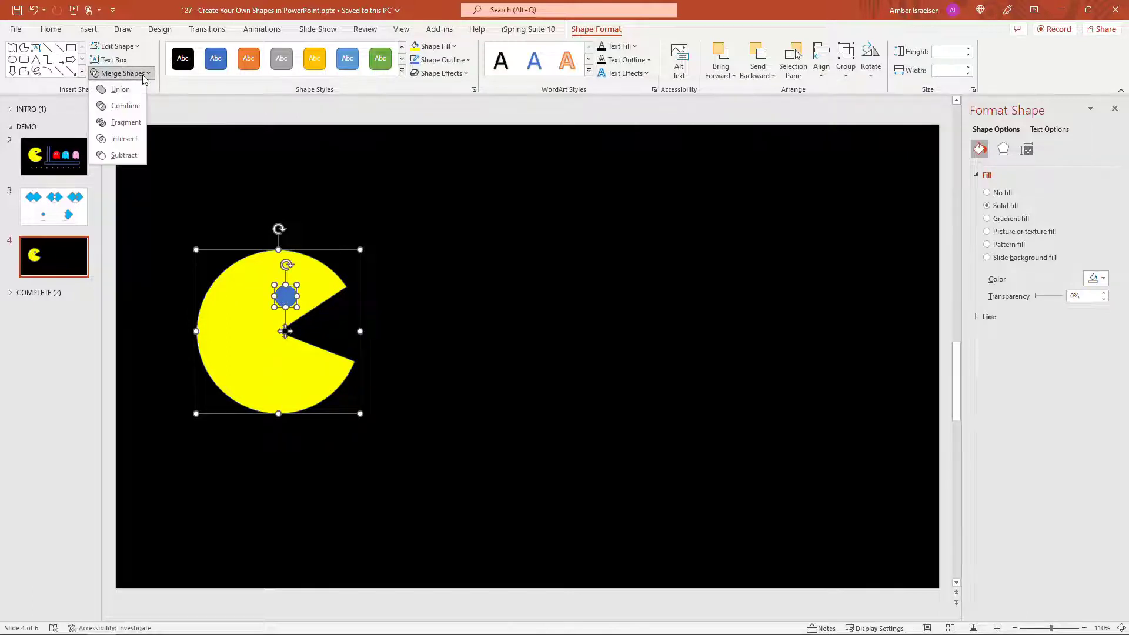
left_click(132, 154)
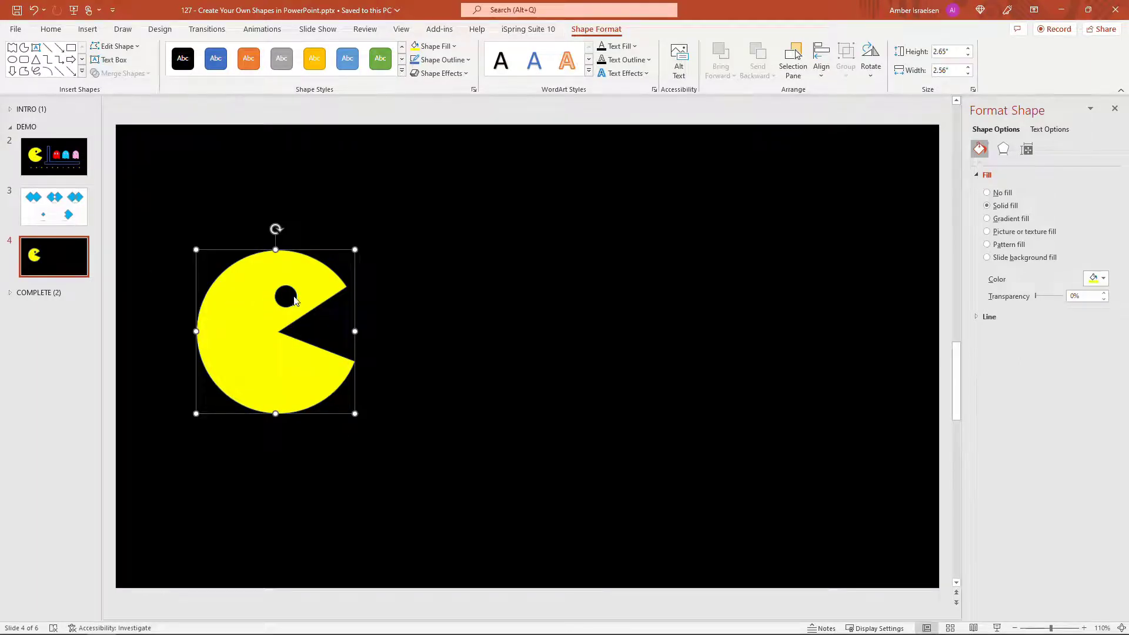
left_click(289, 297)
left_click(271, 300)
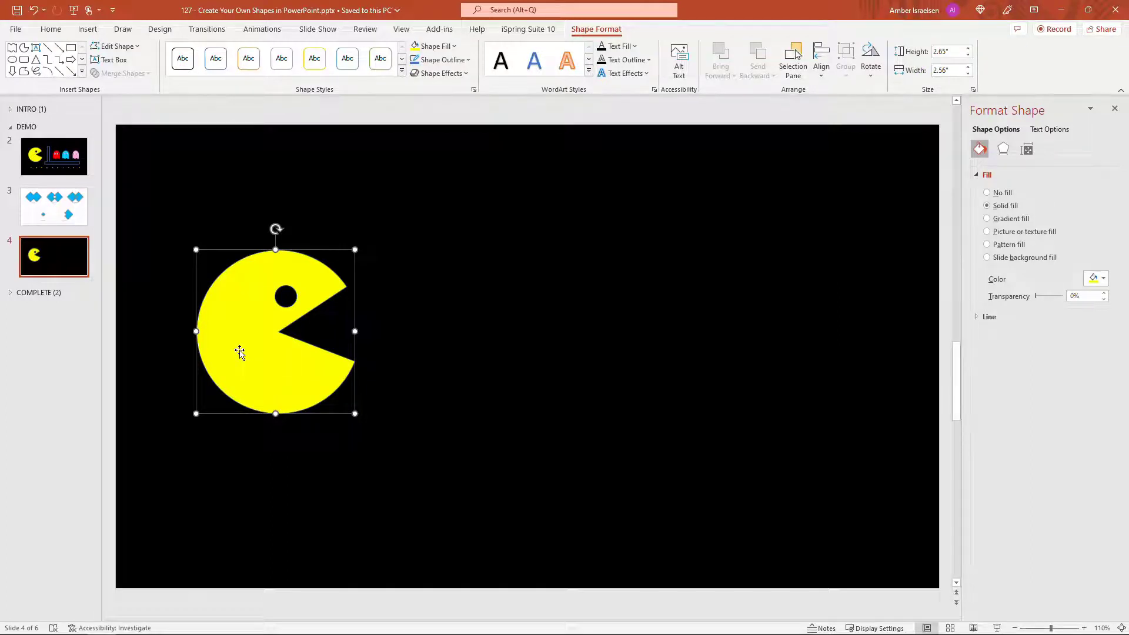
left_click(79, 164)
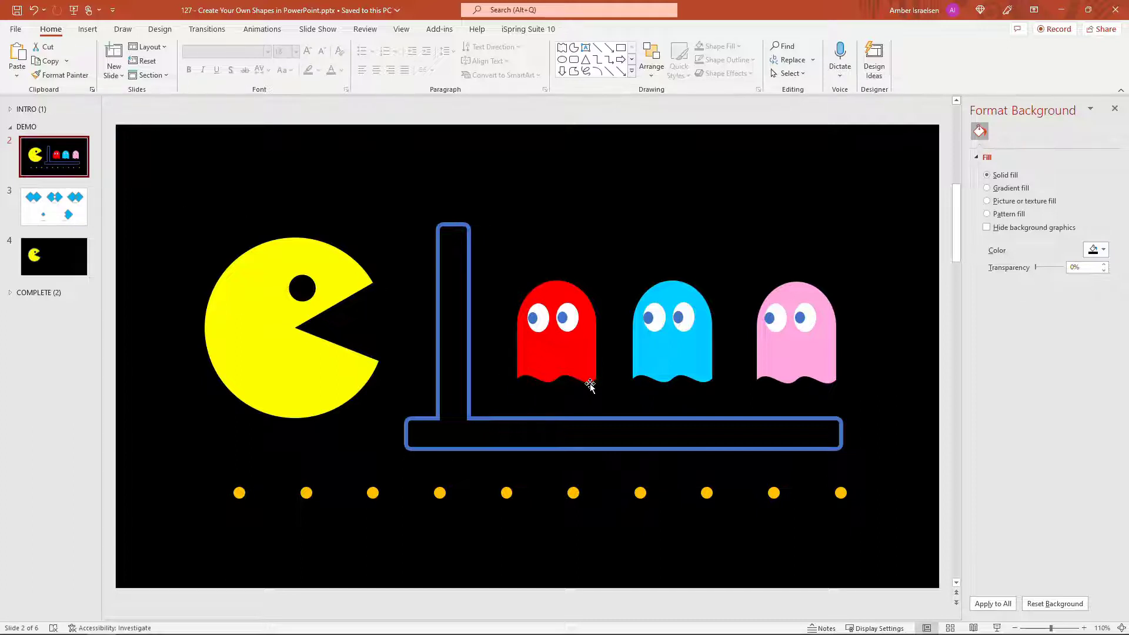
left_click(83, 264)
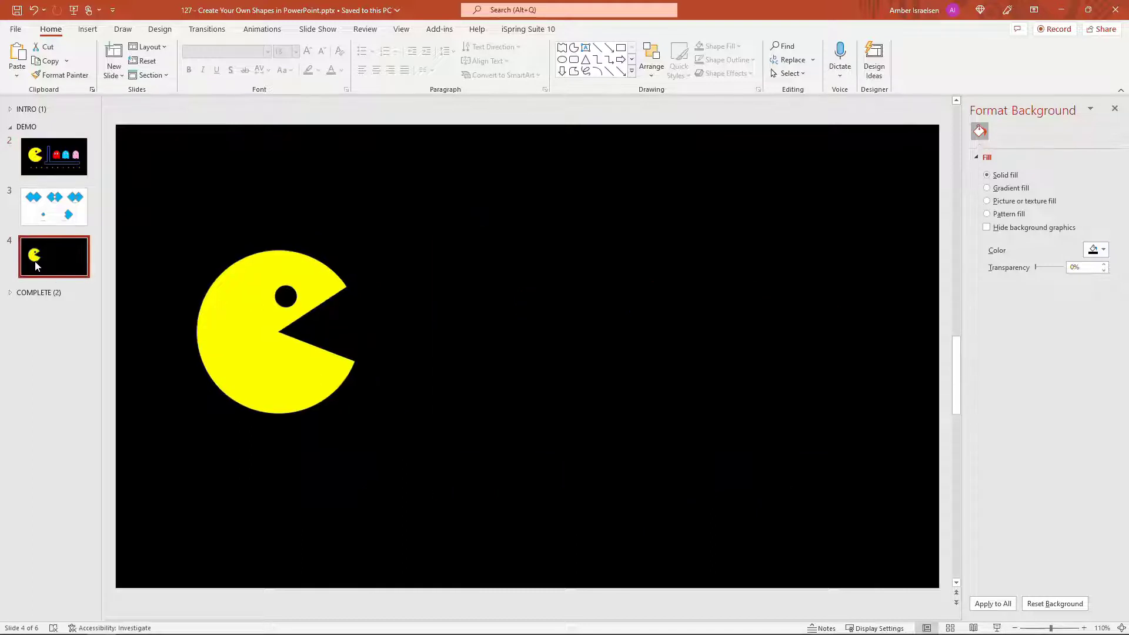
Draw a circle to the right of Pac-Man as the ghost's dome.
left_click(88, 29)
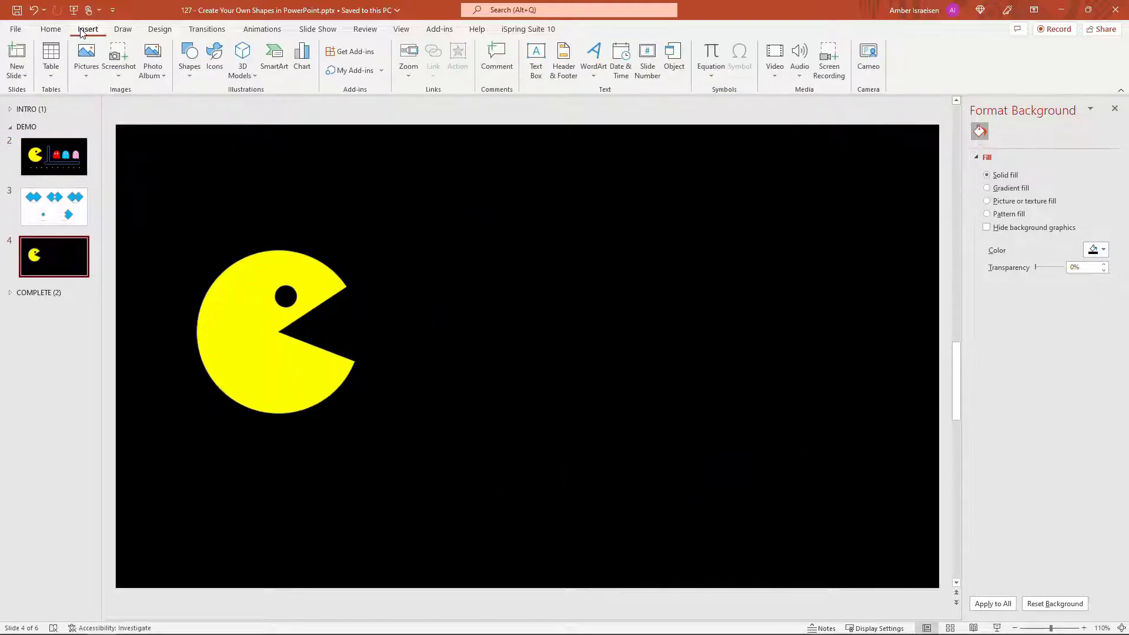
left_click(190, 75)
left_click(254, 106)
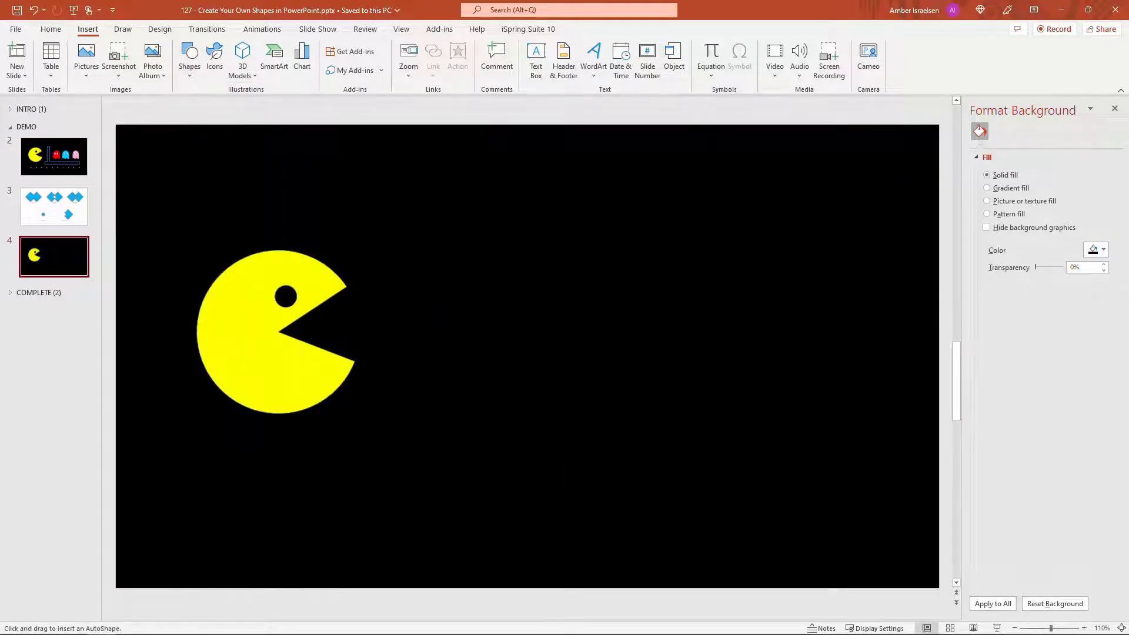
left_click_drag(464, 227, 536, 310)
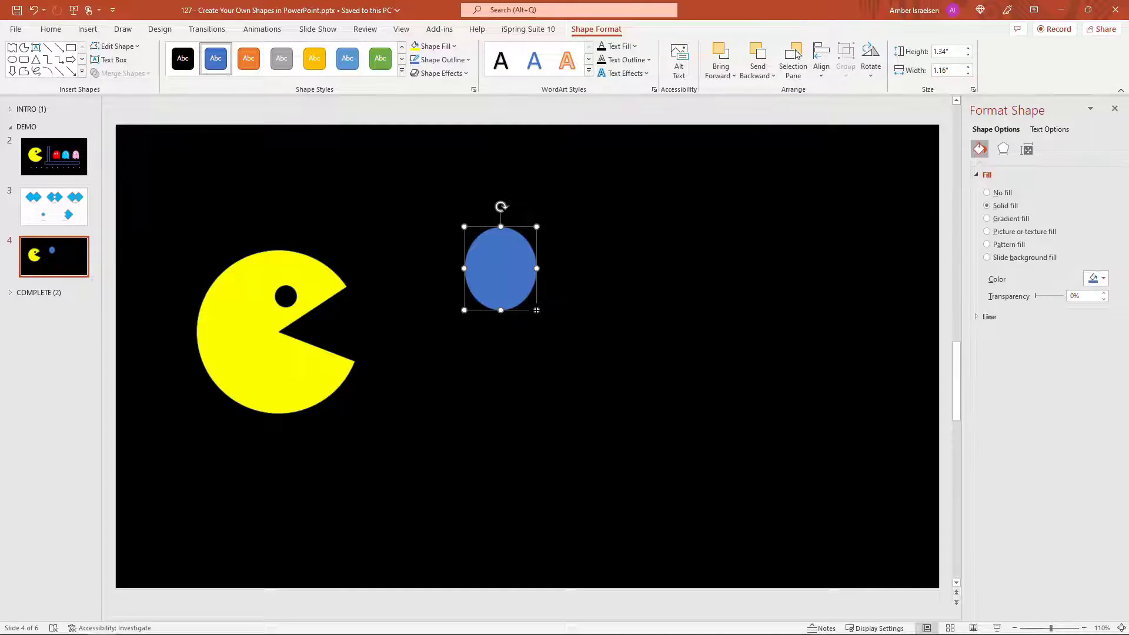
left_click(224, 114)
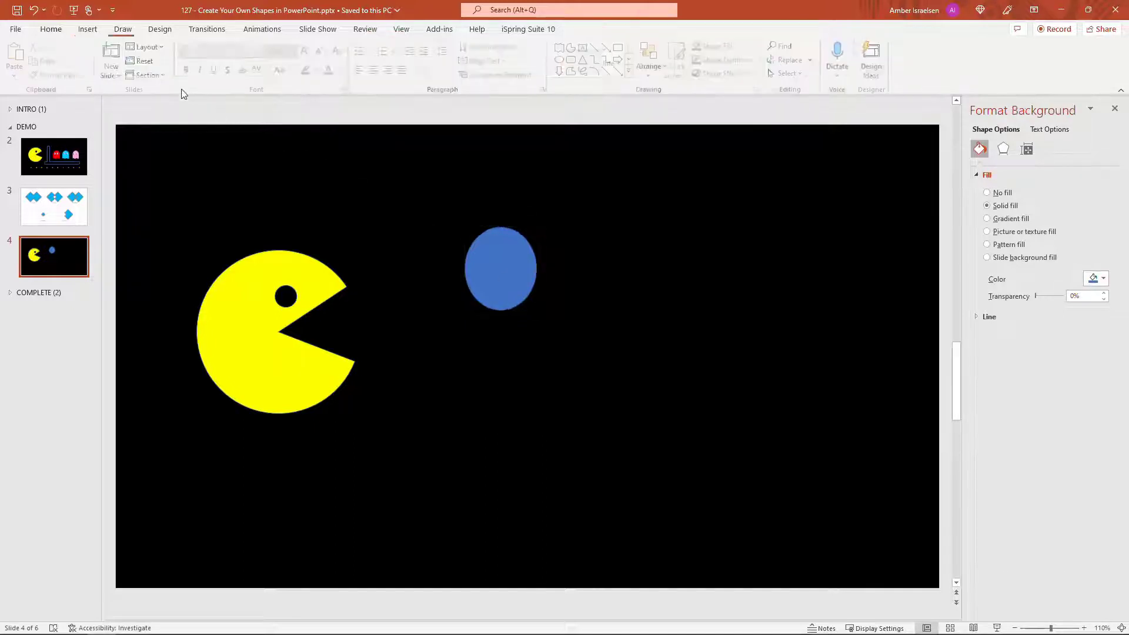
Draw a Double Wave shape over the circle's lower half as the ghost's wavy base.
left_click(88, 29)
left_click(188, 75)
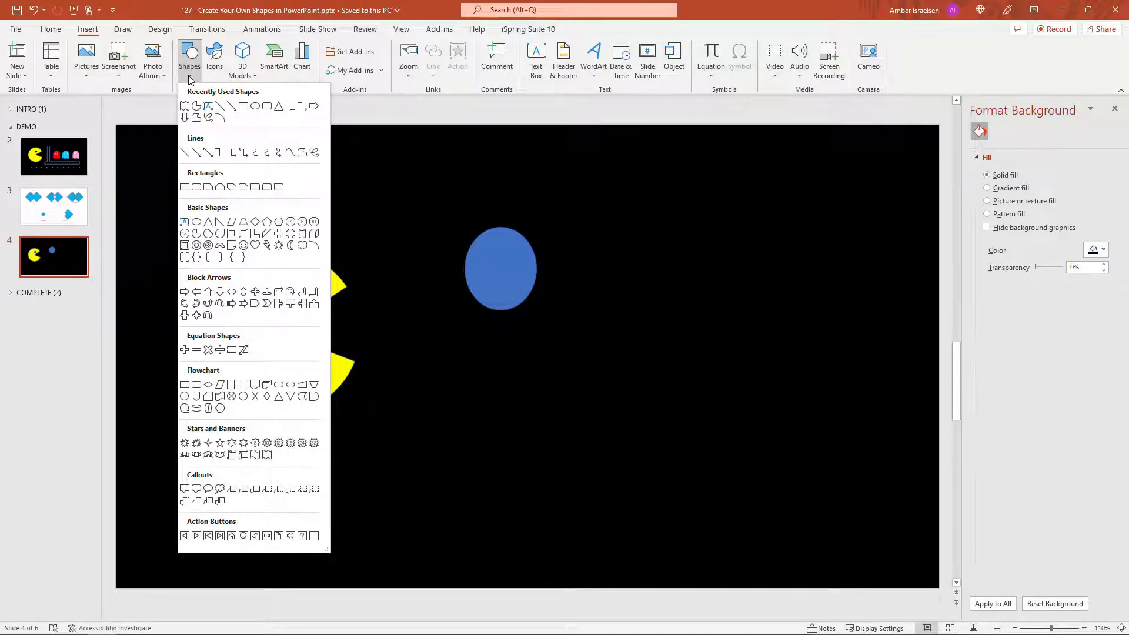
left_click(266, 459)
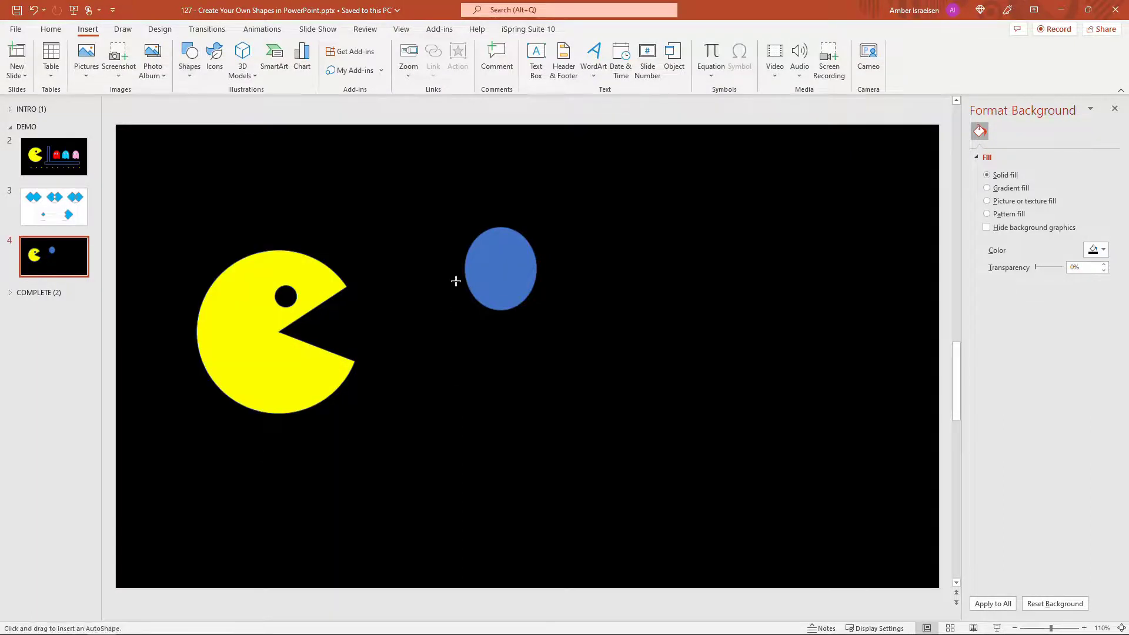
left_click_drag(456, 272, 537, 323)
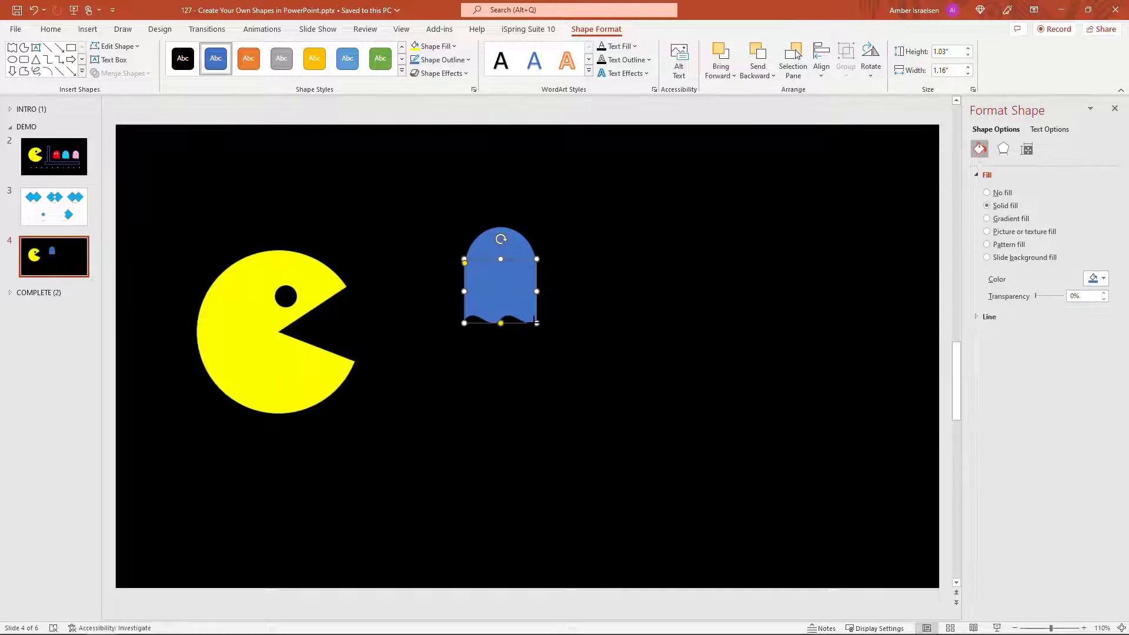
left_click(521, 342)
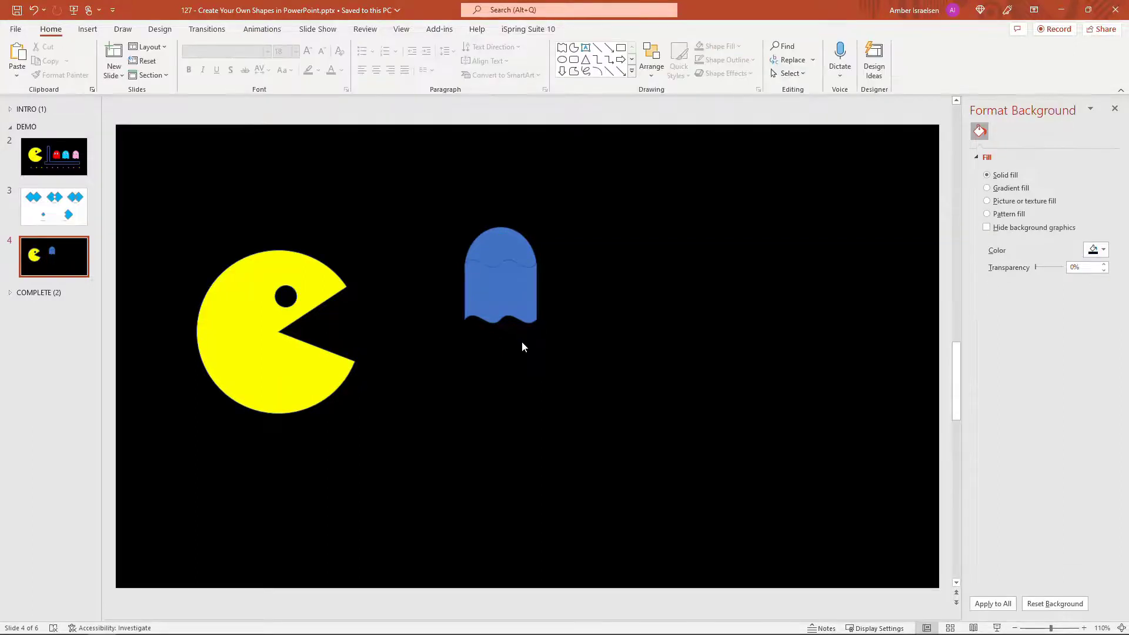
left_click(500, 286)
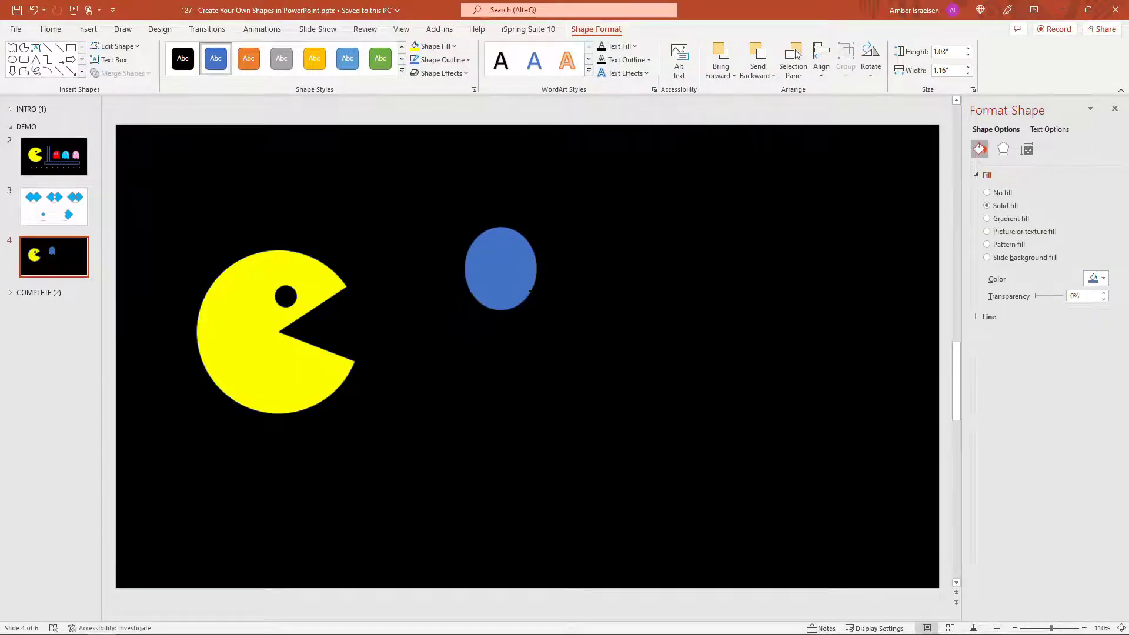
left_click(525, 325)
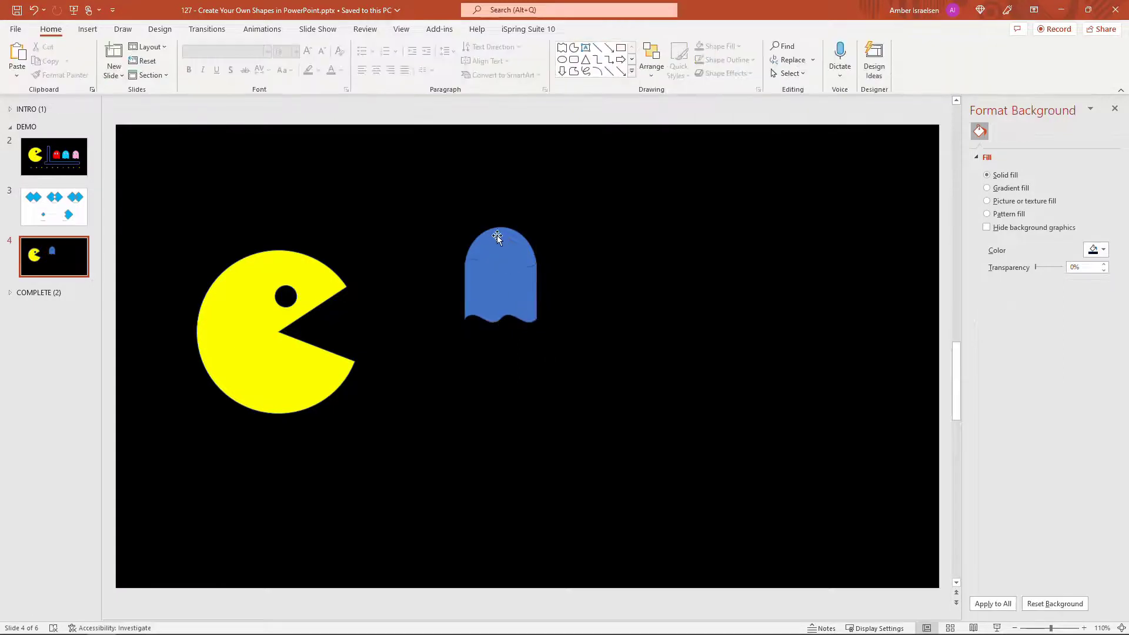
Union the circle and Double Wave into one ghost shape, then nudge it down and right.
left_click(496, 236)
left_click(527, 318, "shift")
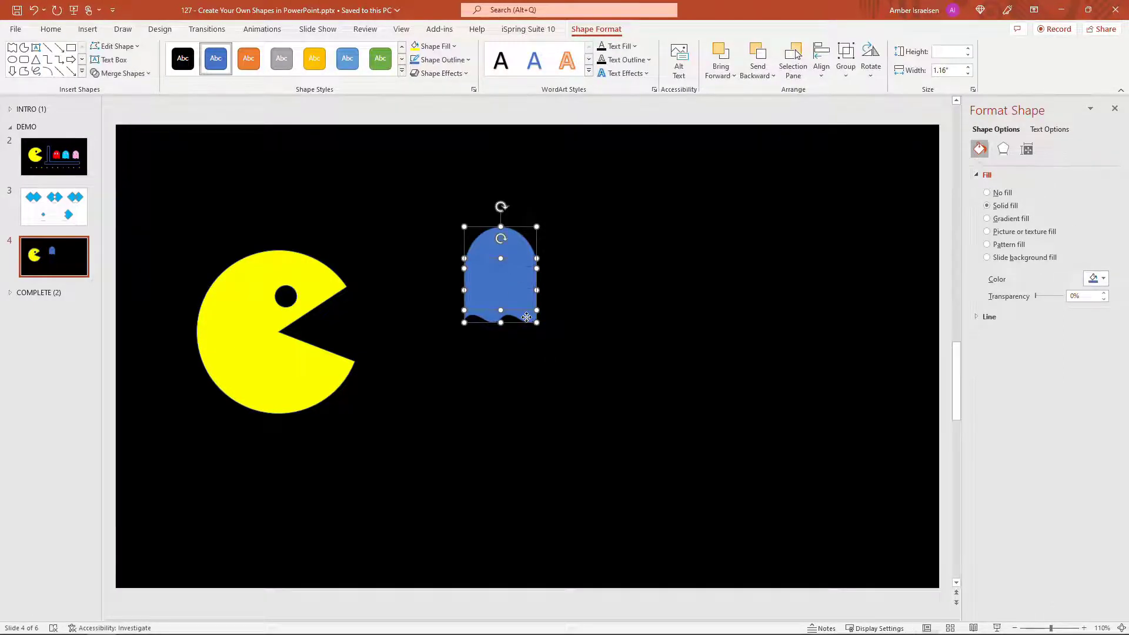
left_click(124, 72)
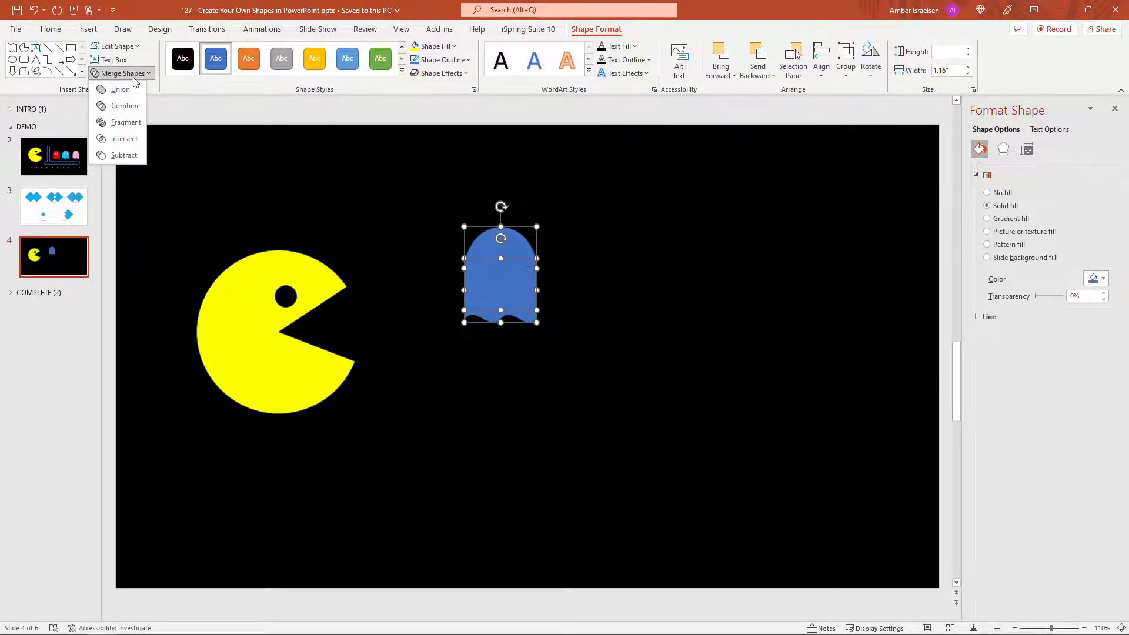
left_click(125, 92)
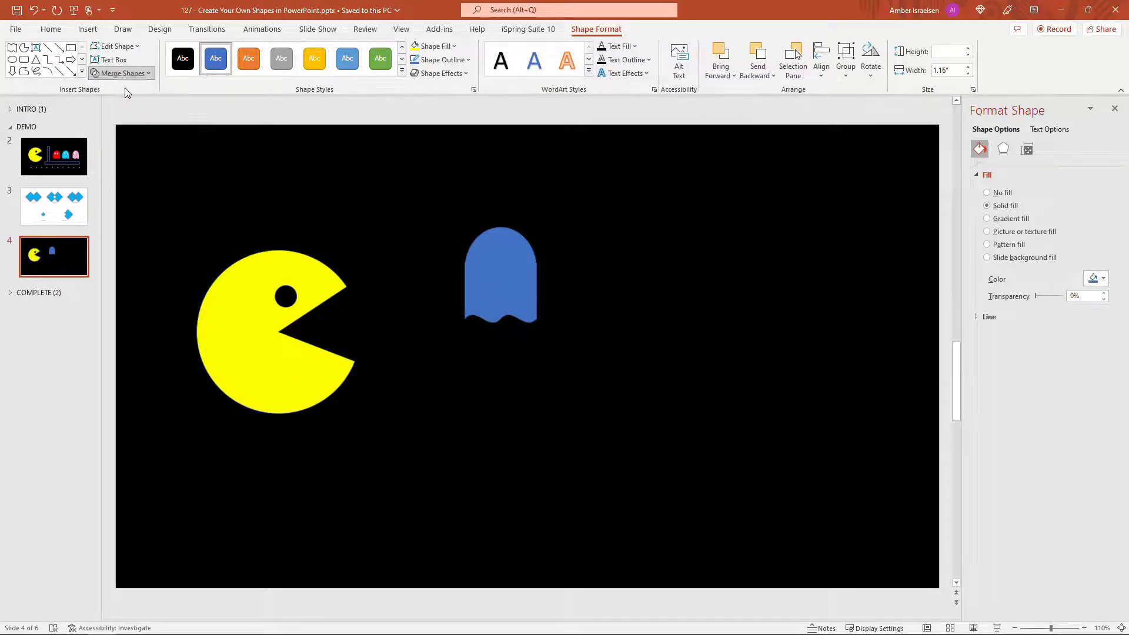
left_click_drag(522, 260, 521, 299)
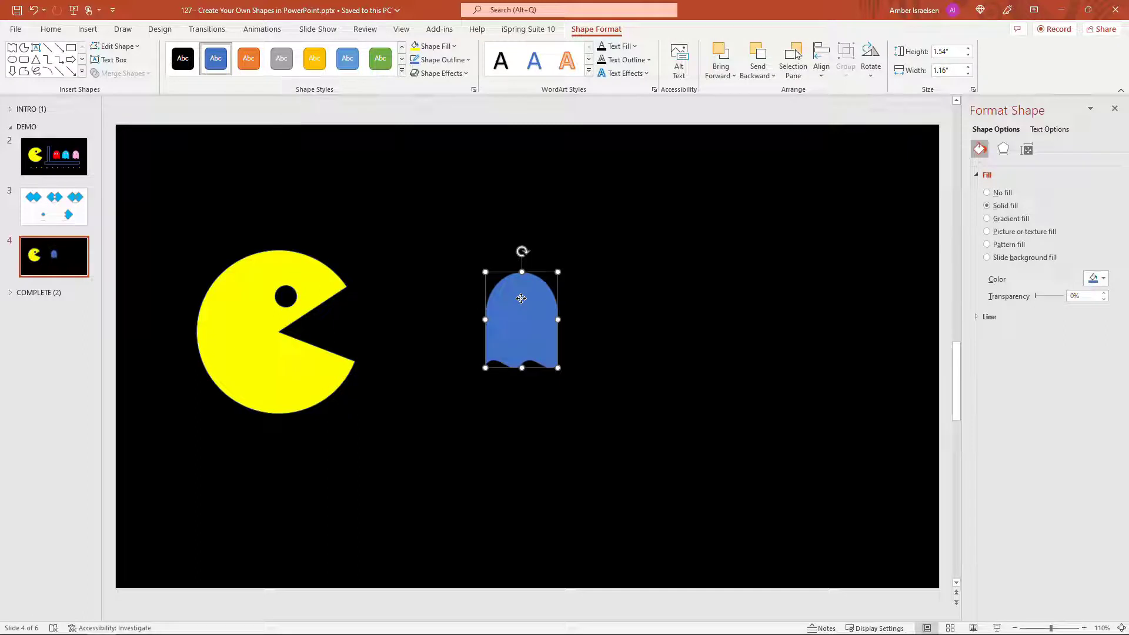
Fill the ghost red and remove its outline.
left_click(437, 46)
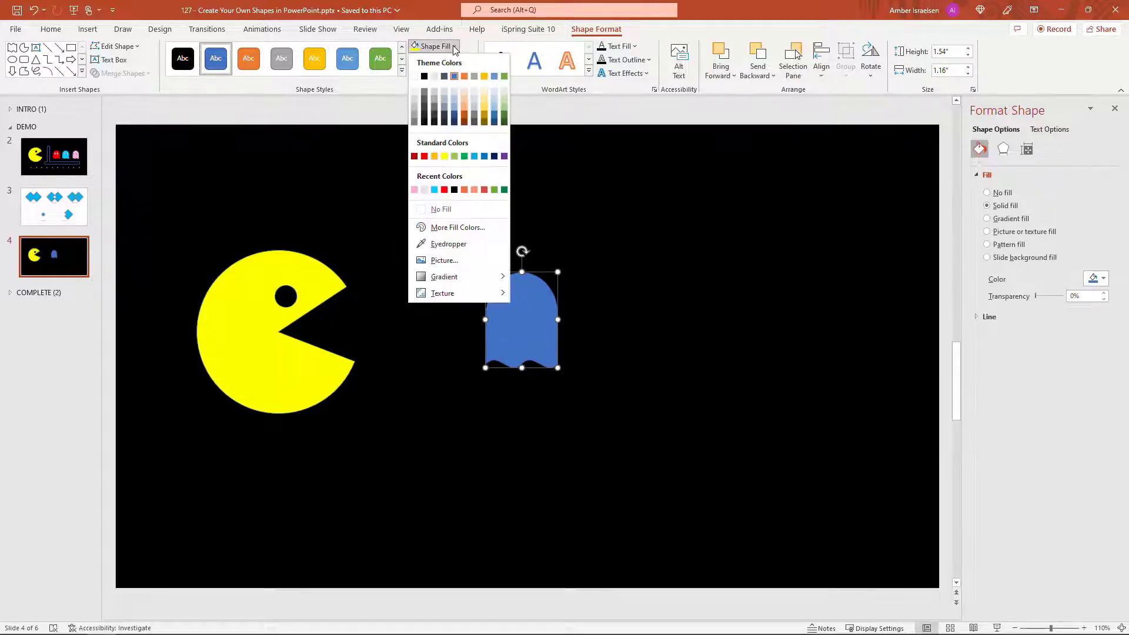
left_click(444, 190)
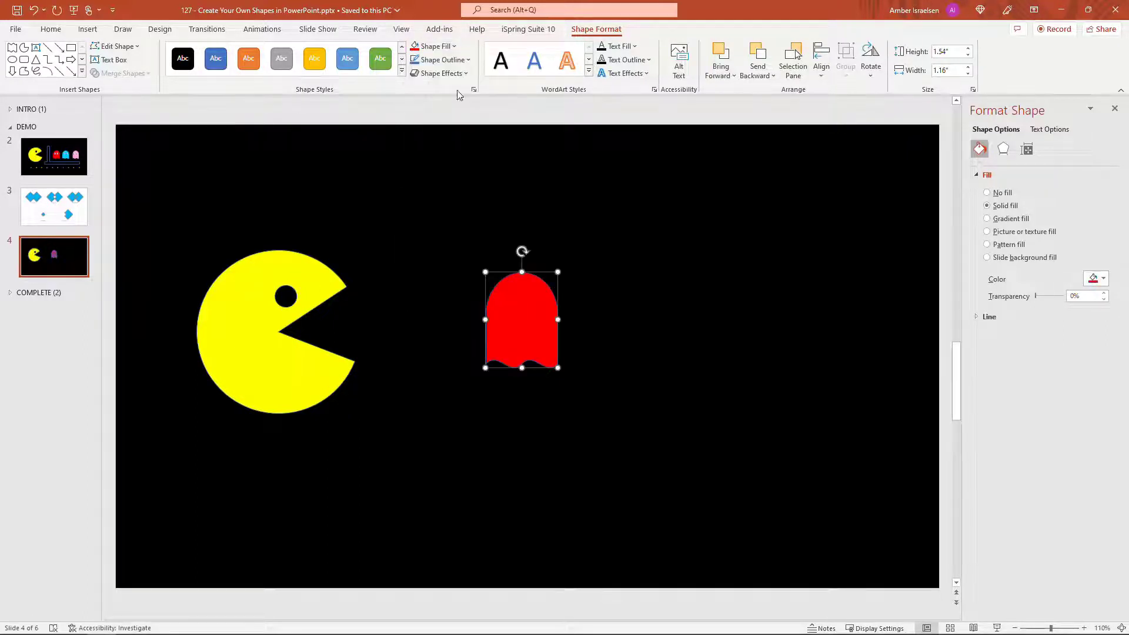
left_click(442, 60)
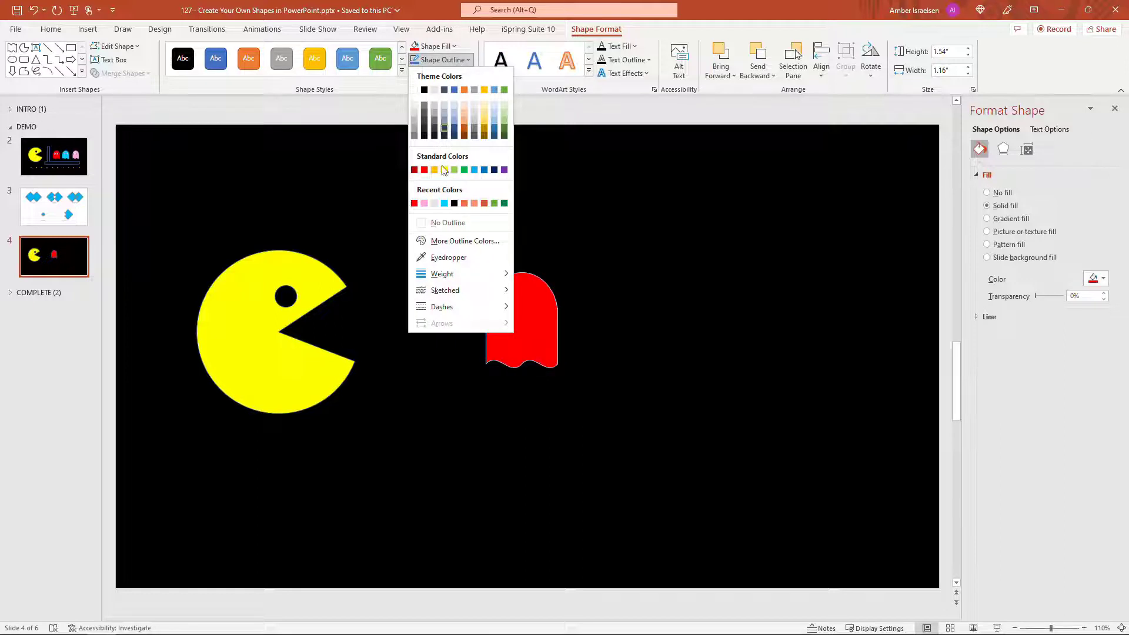
left_click(444, 224)
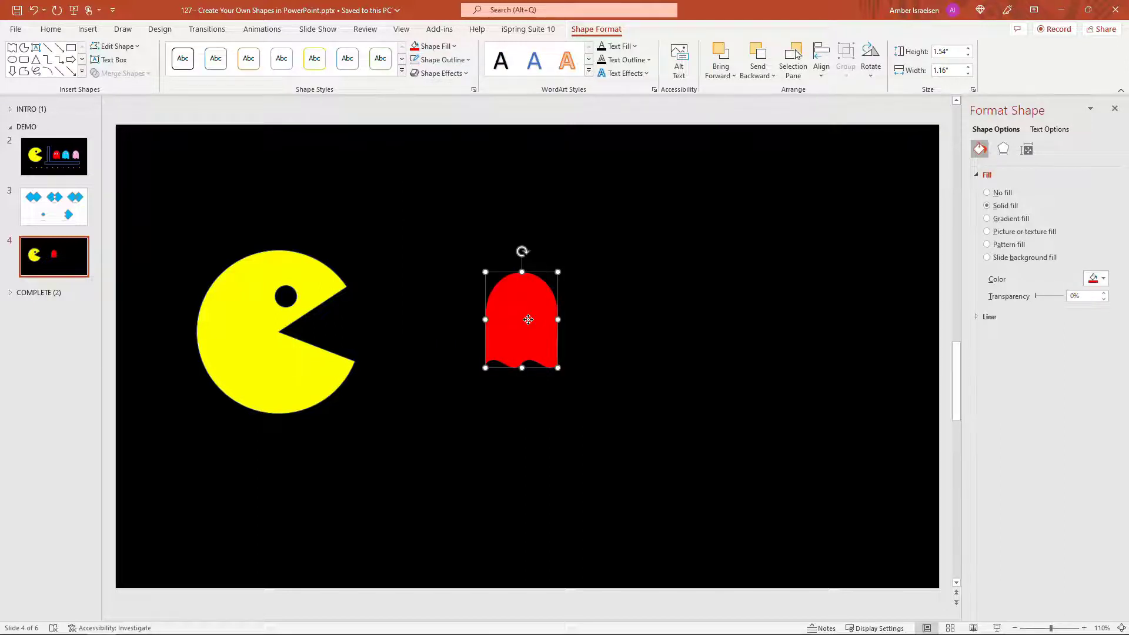
Copy and paste the red ghost twice, spacing the three ghosts evenly to the right.
key("ctrl+c")
key("ctrl+v")
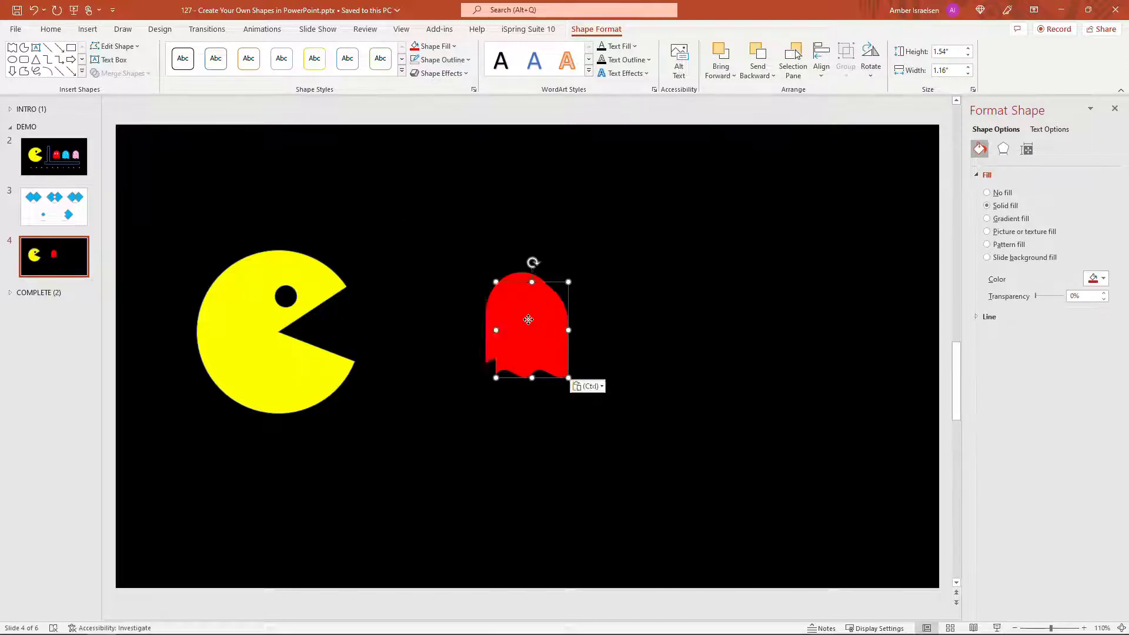
left_click_drag(528, 319, 648, 315)
key("ctrl+v")
left_click_drag(534, 379, 769, 337)
Recolour the middle ghost cyan and the right-hand ghost pink.
left_click(646, 306)
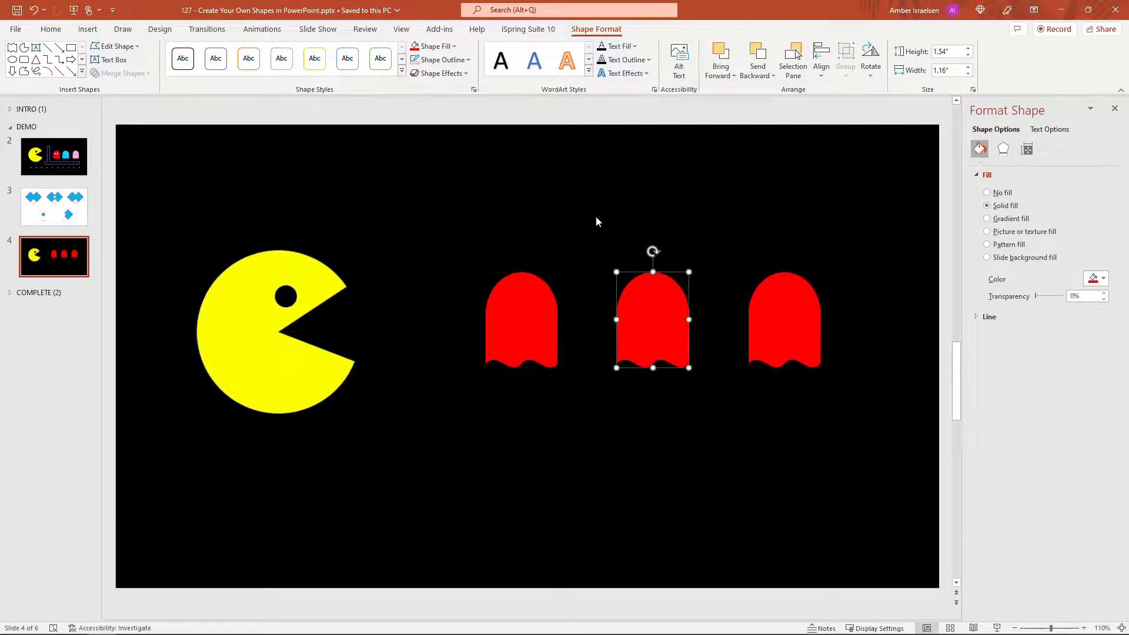
left_click(438, 46)
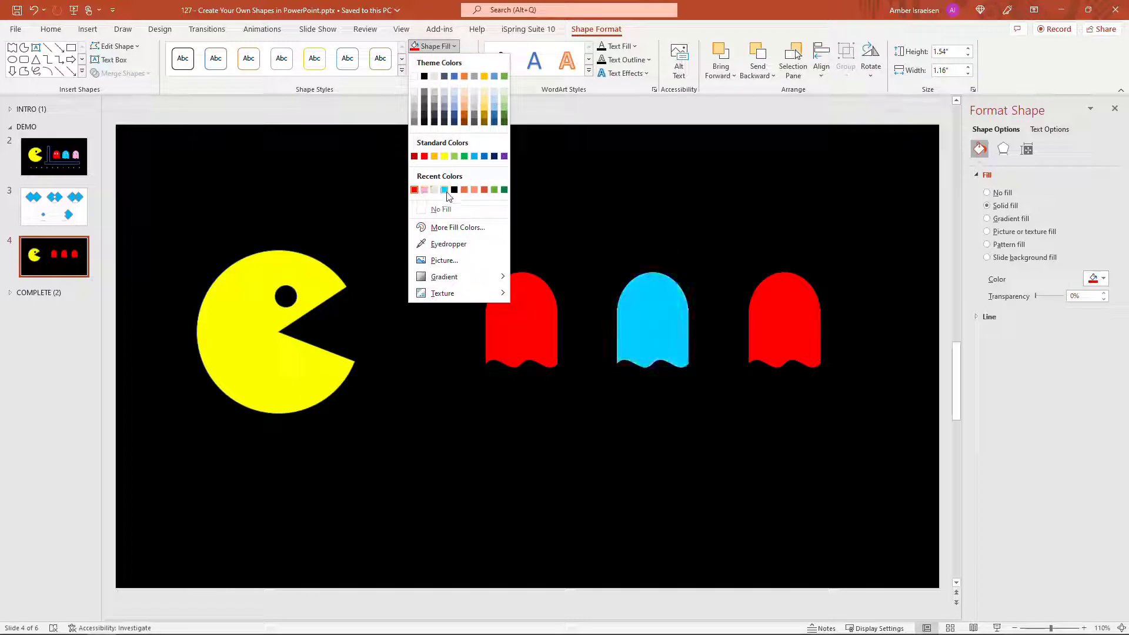
left_click(444, 190)
left_click(775, 320)
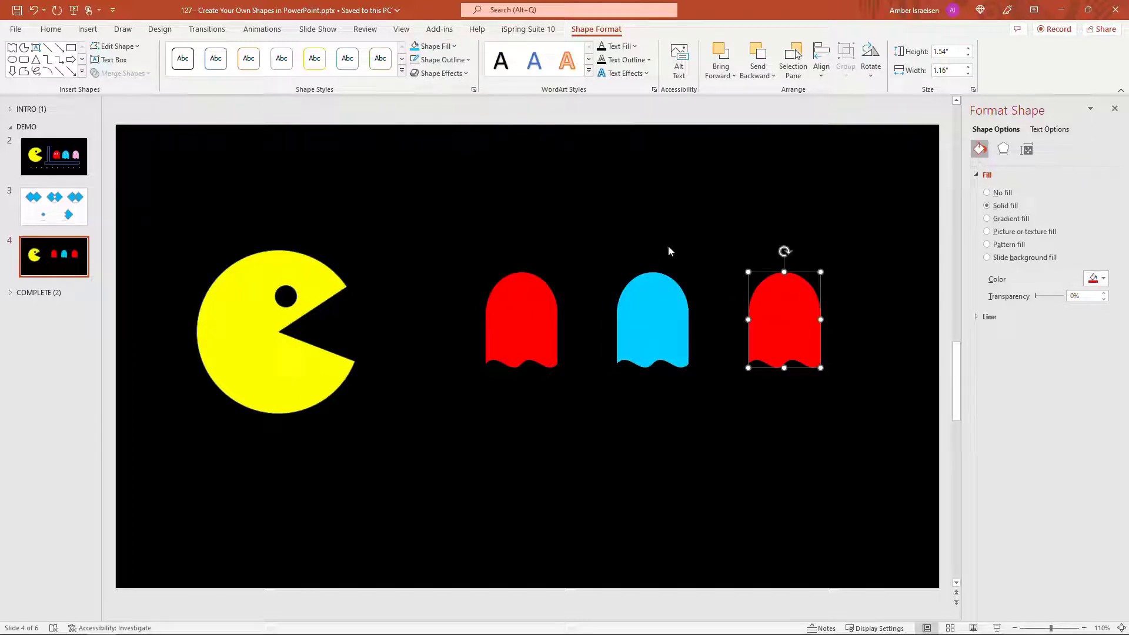
left_click(453, 47)
left_click(434, 189)
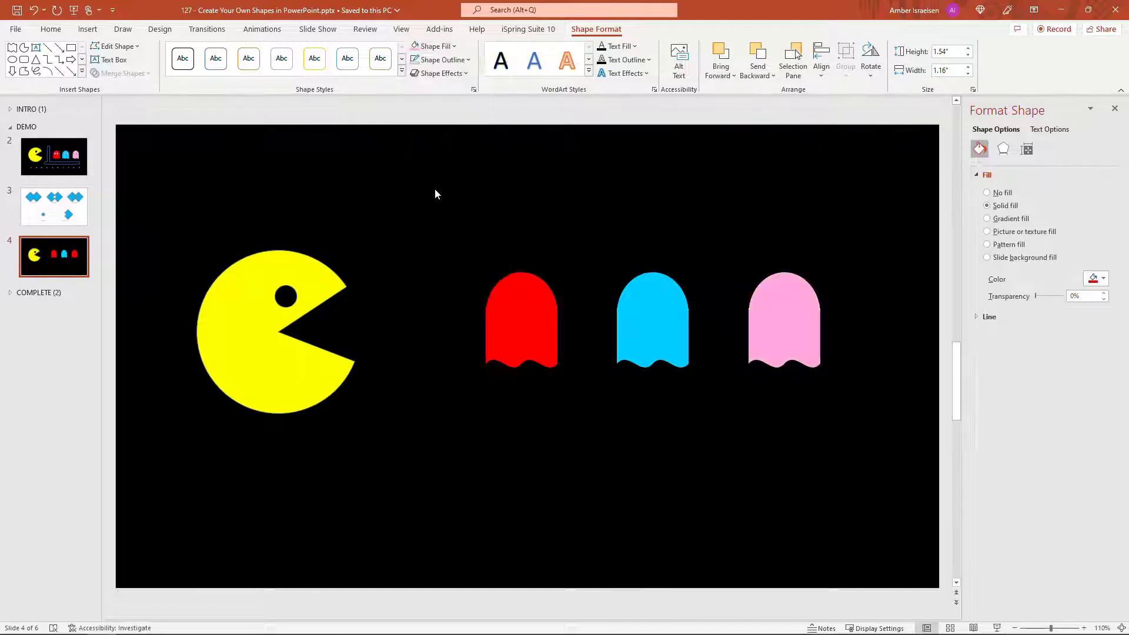
left_click(492, 452)
Draw a white, outline-free oval eye on the red ghost and duplicate it as a second eye.
left_click(86, 30)
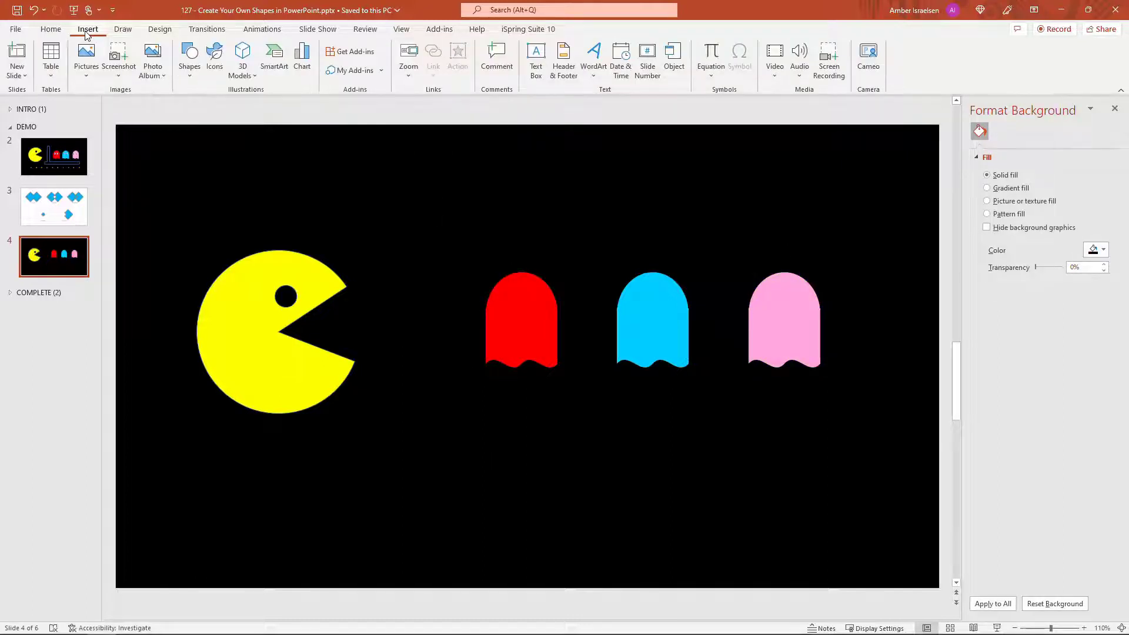
left_click(188, 61)
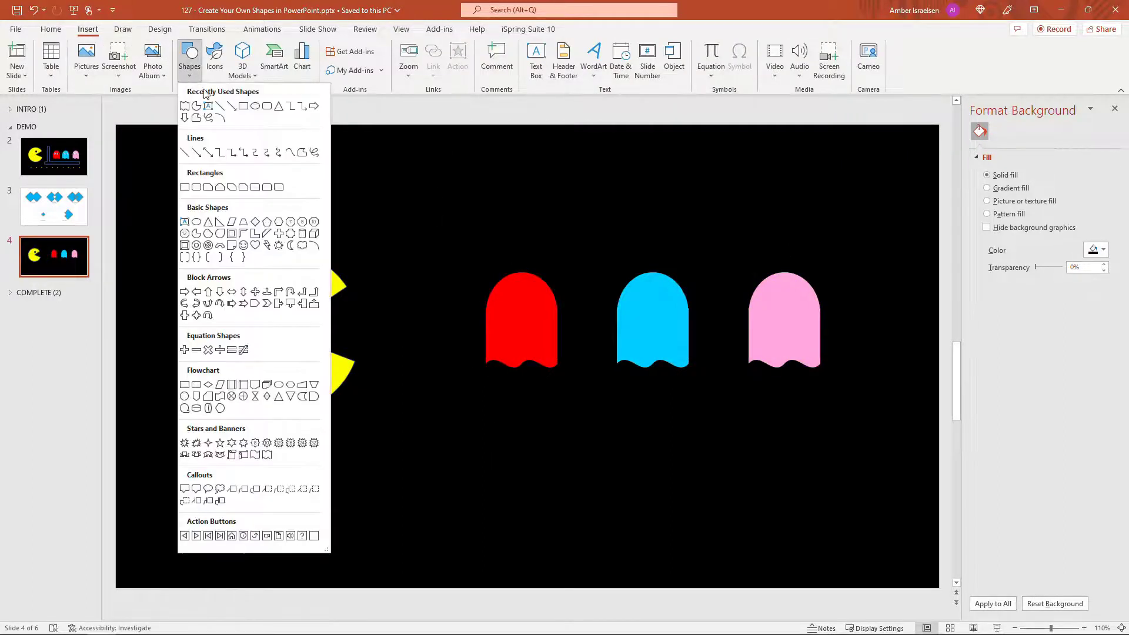
left_click(254, 107)
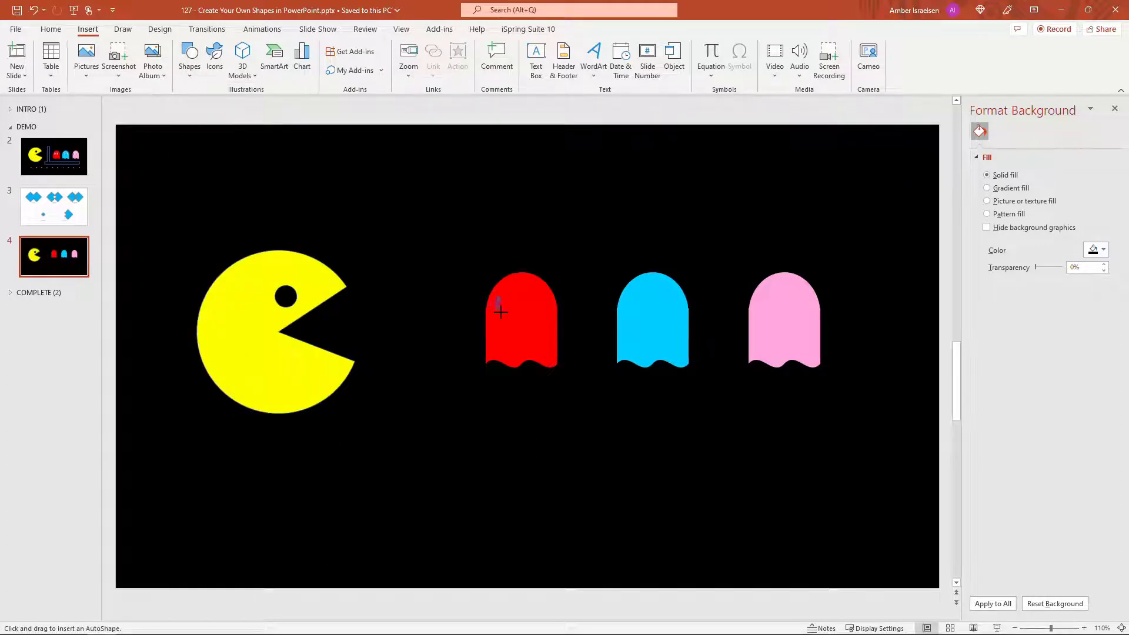
left_click_drag(500, 312, 512, 318)
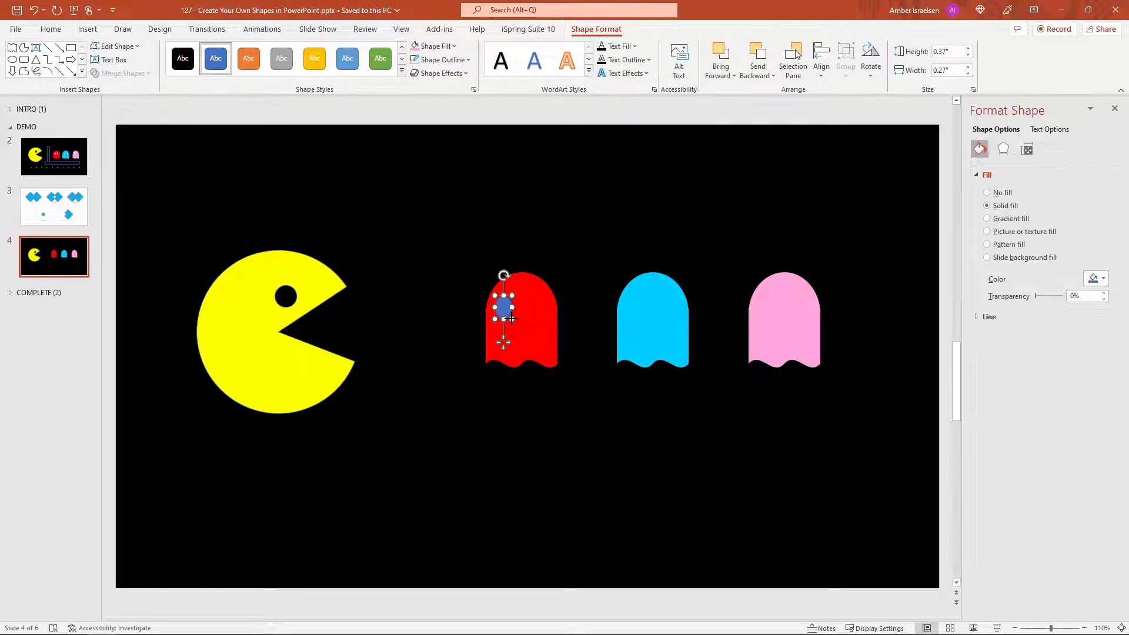
left_click(454, 47)
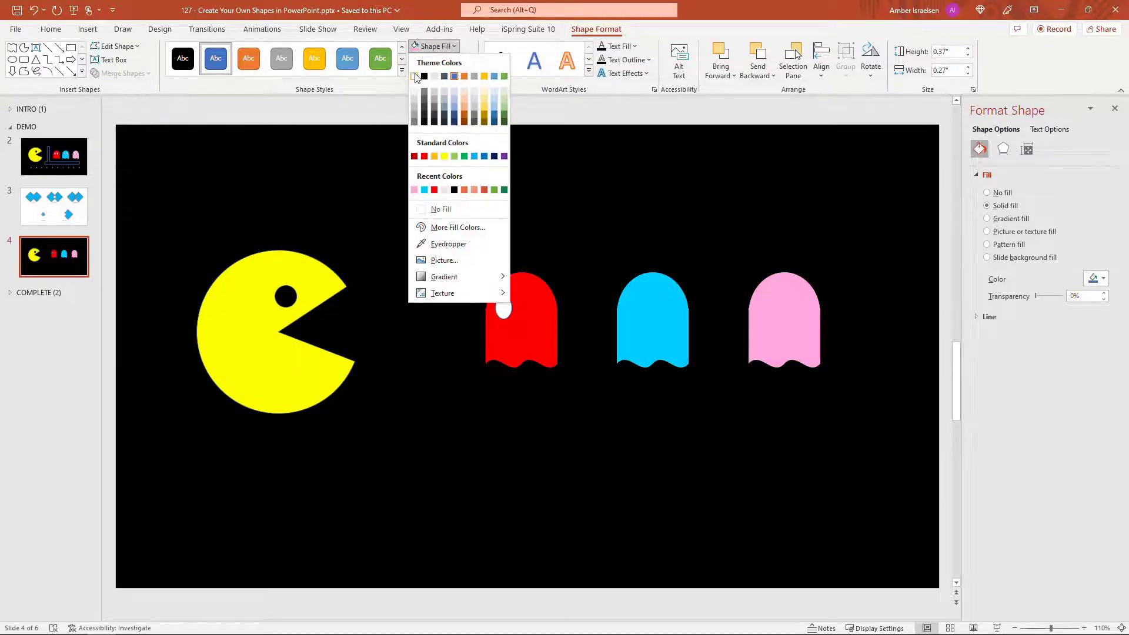
left_click(415, 77)
left_click(441, 59)
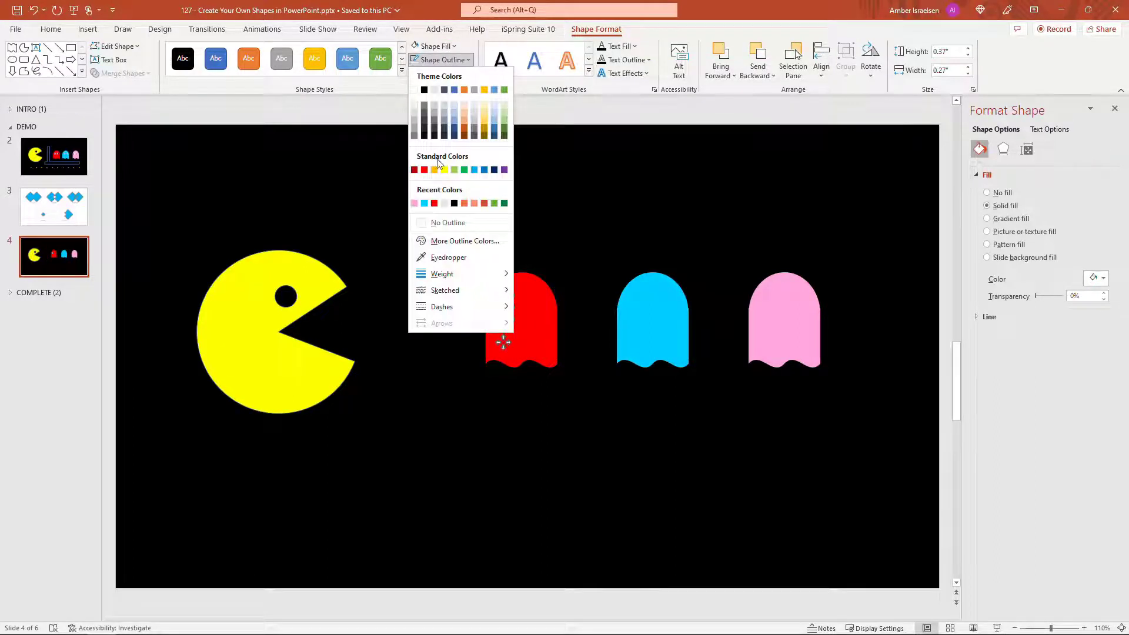
left_click(437, 223)
left_click_drag(505, 307, 531, 305, "ctrl")
left_click(531, 305)
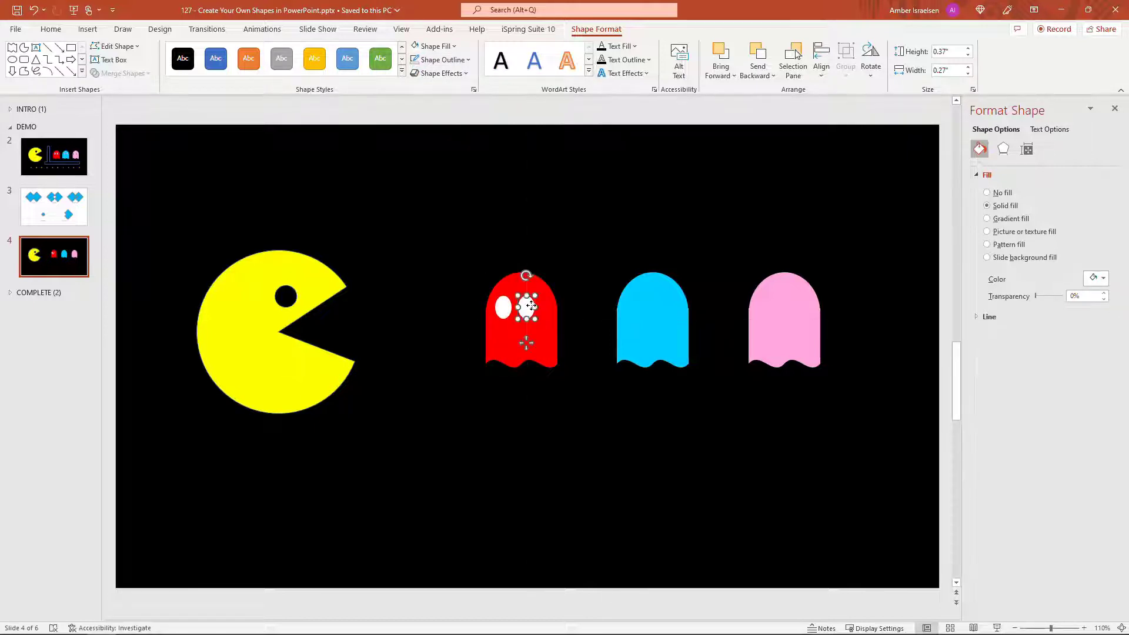
Check the reference slide, then add a small blue pupil to each eye.
left_click(80, 157)
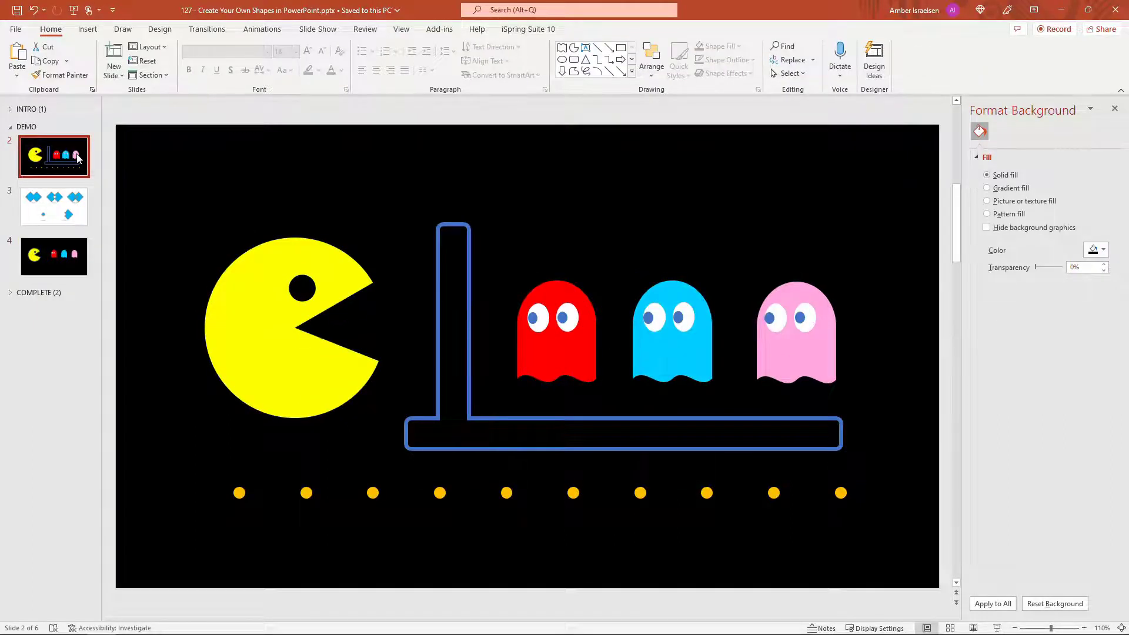
left_click(65, 256)
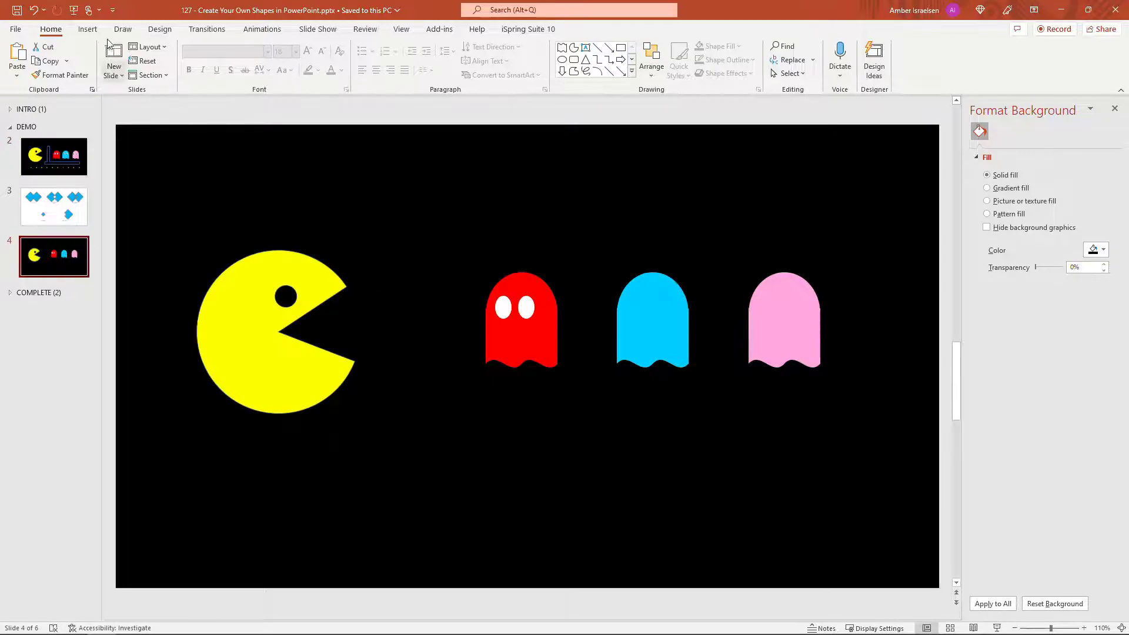
left_click(88, 30)
left_click(189, 59)
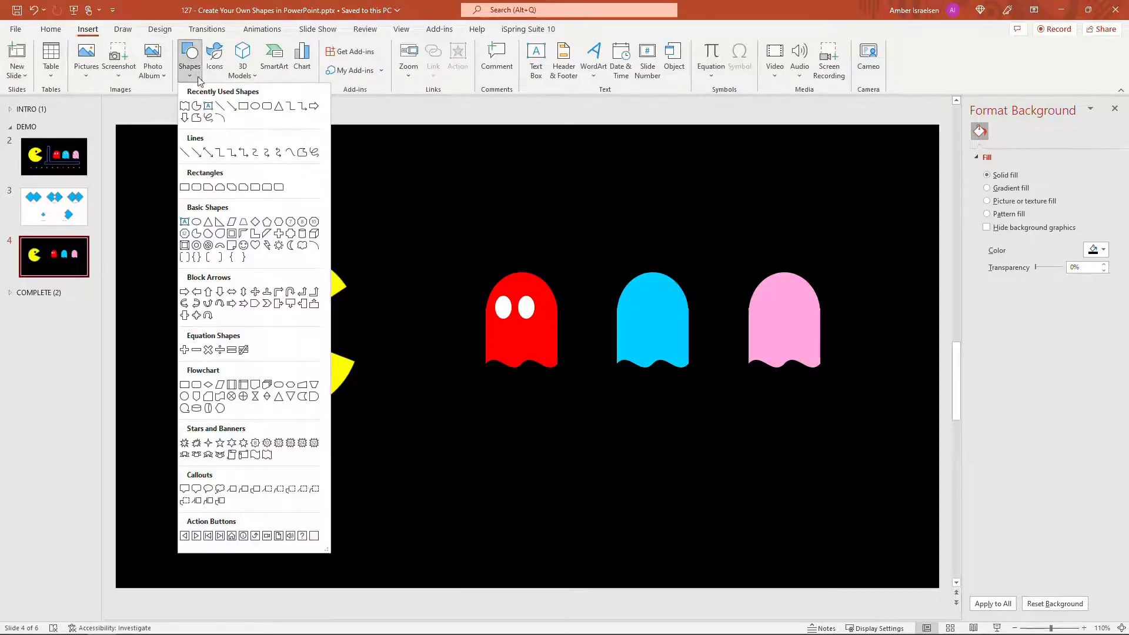
left_click(257, 107)
left_click_drag(497, 303, 505, 312)
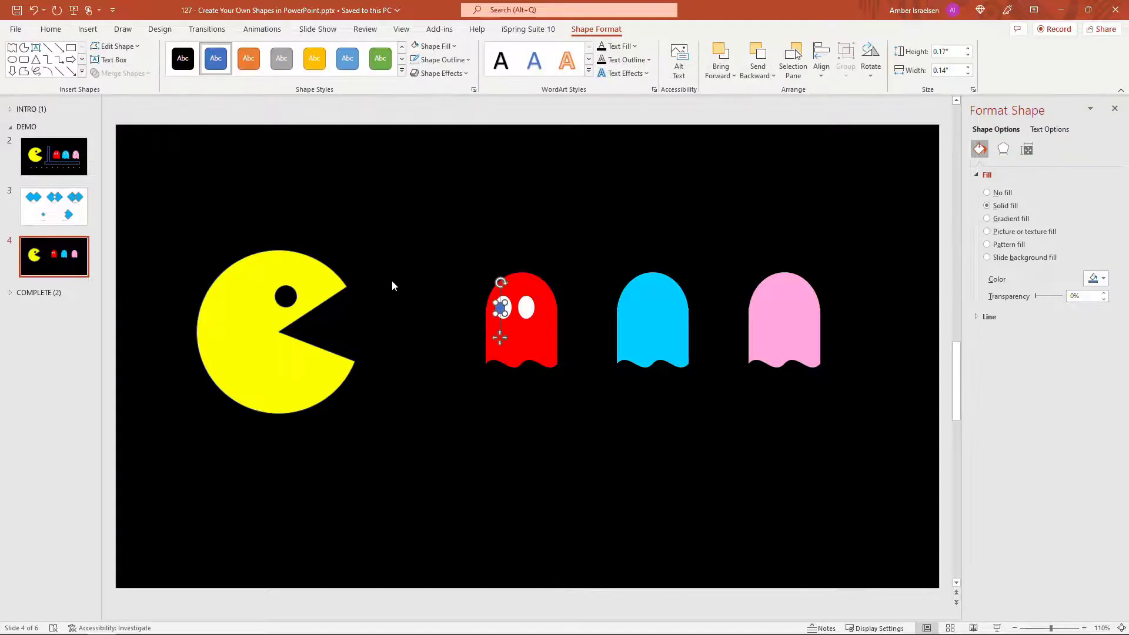
left_click_drag(501, 307, 523, 307)
Copy the red ghost's eyes onto the cyan and pink ghosts.
left_click(494, 238)
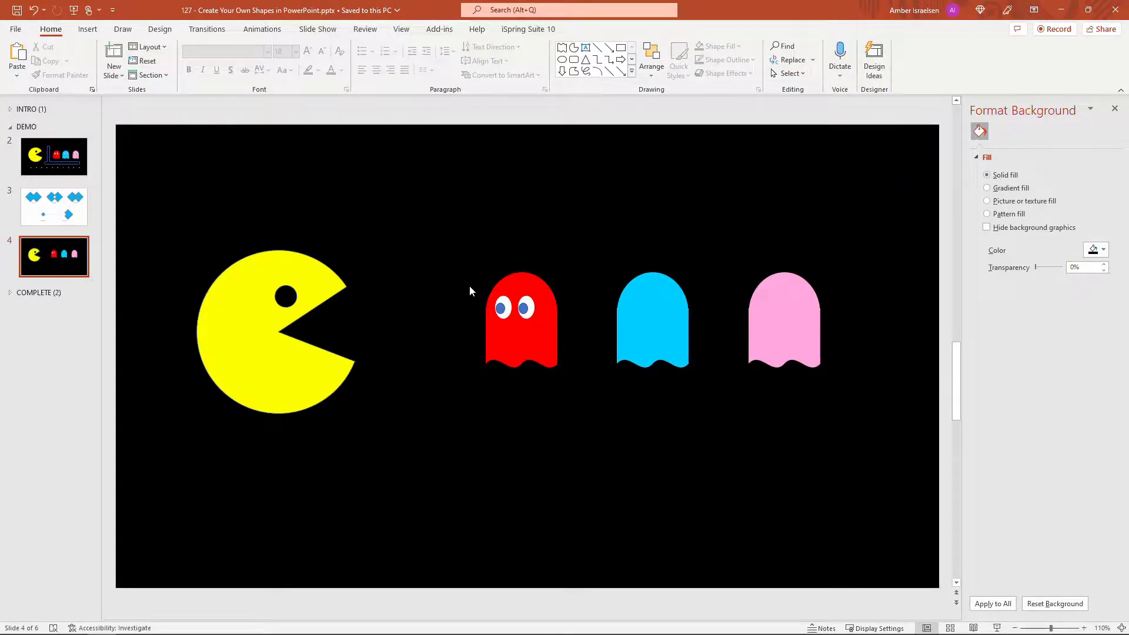
left_click_drag(470, 285, 635, 313)
key("ctrl+v")
left_click(839, 390)
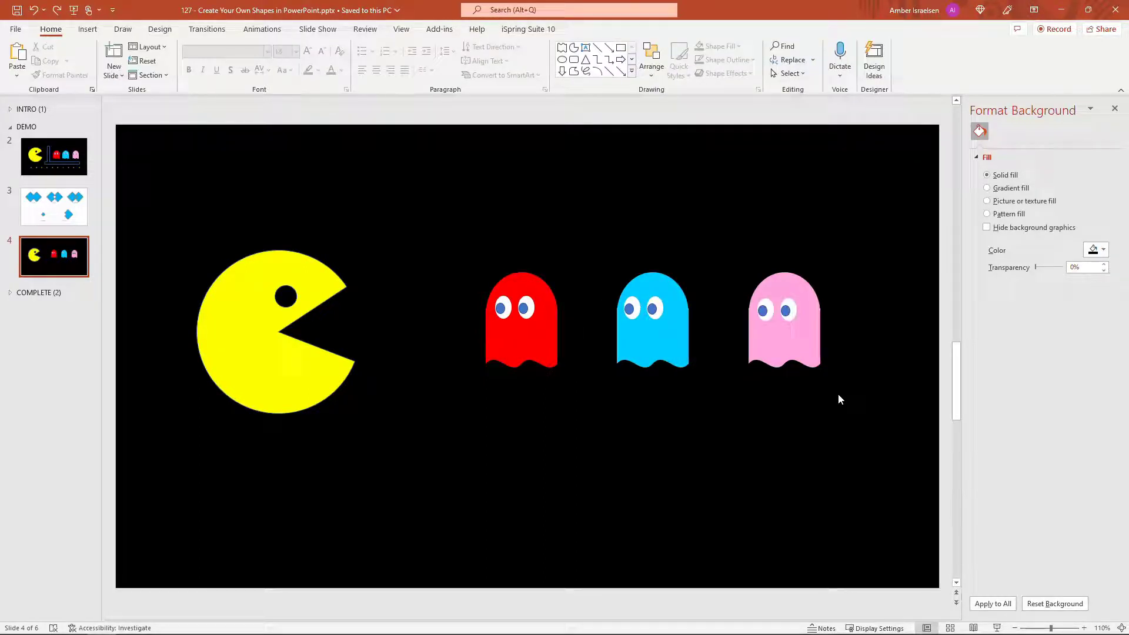
Draw a tall rounded-rectangle bar beside Pac-Man with no fill and a blue 6 pt outline.
left_click(41, 164)
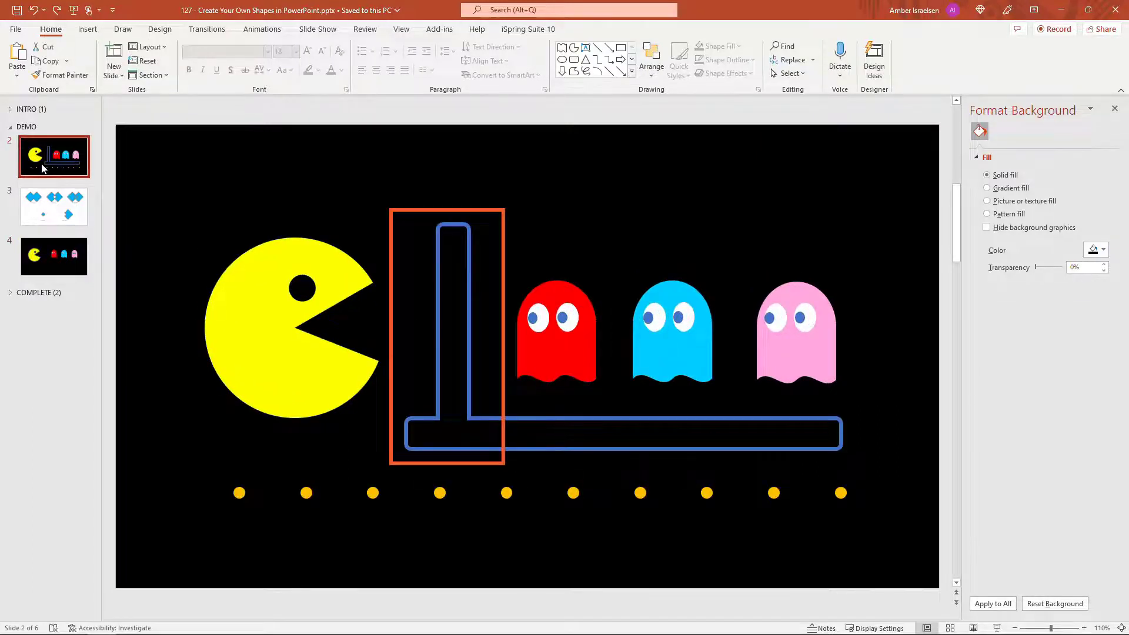
left_click(55, 257)
left_click(93, 31)
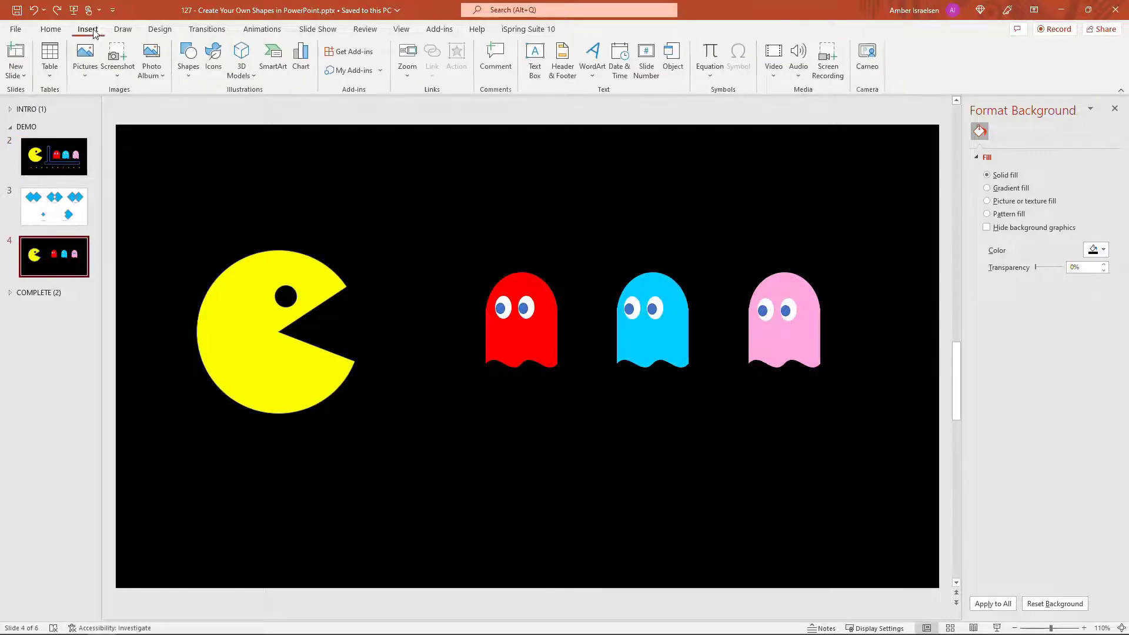
left_click(187, 78)
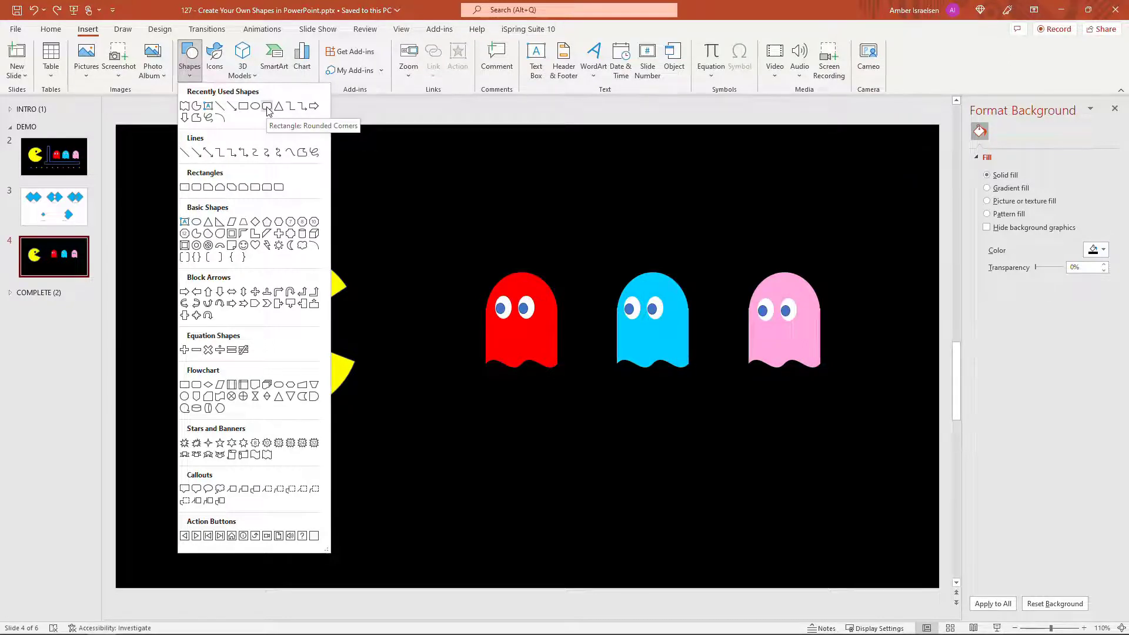
left_click(196, 187)
mouse_move(385, 208)
left_mouse_down()
mouse_move(407, 241)
mouse_move(415, 460)
mouse_move(402, 431)
left_mouse_up()
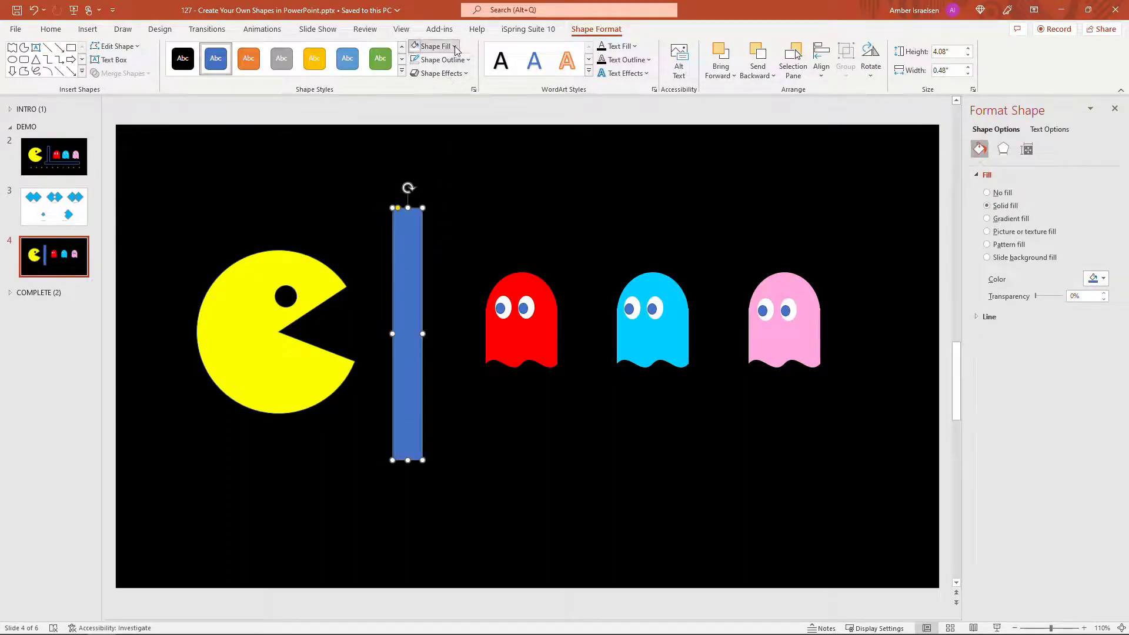
left_click(436, 46)
left_click(447, 215)
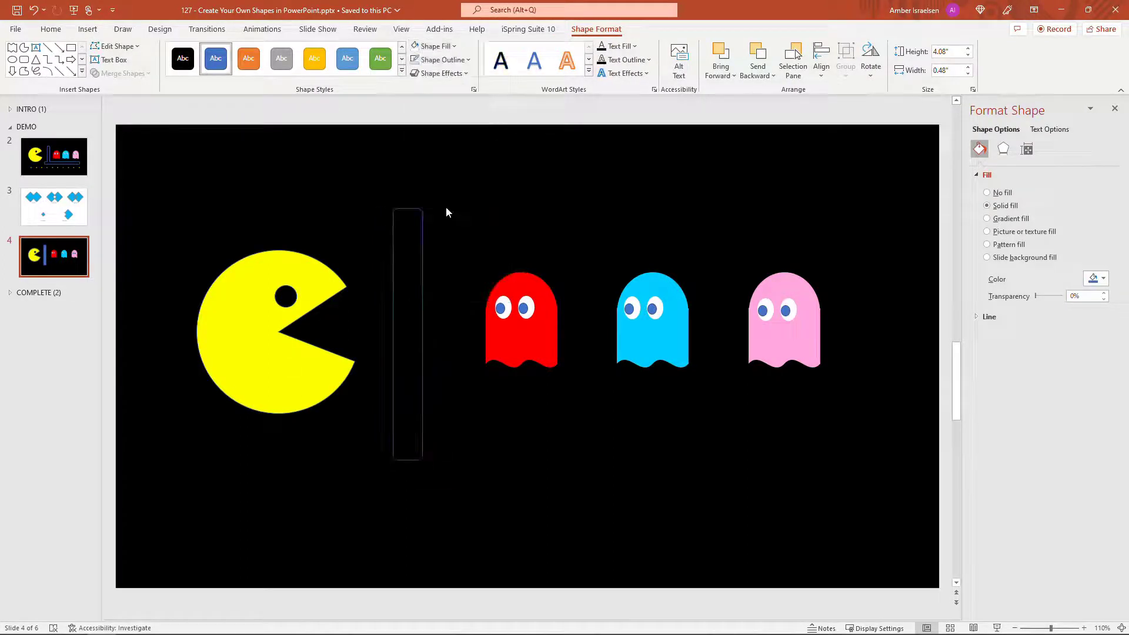
left_click(464, 60)
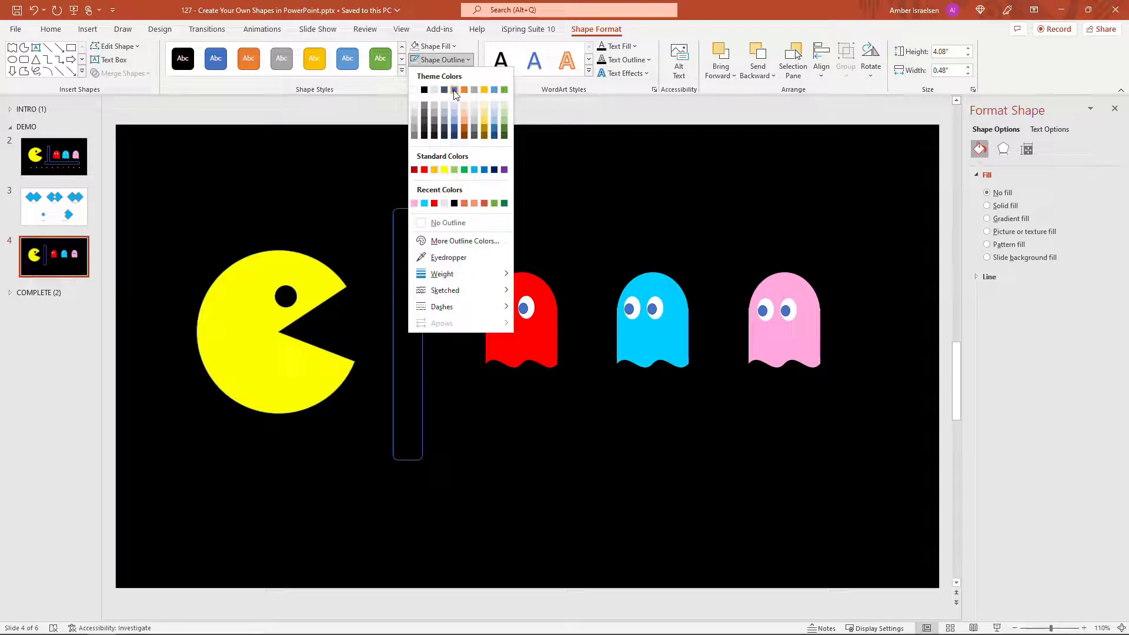
left_click(454, 91)
left_click(467, 60)
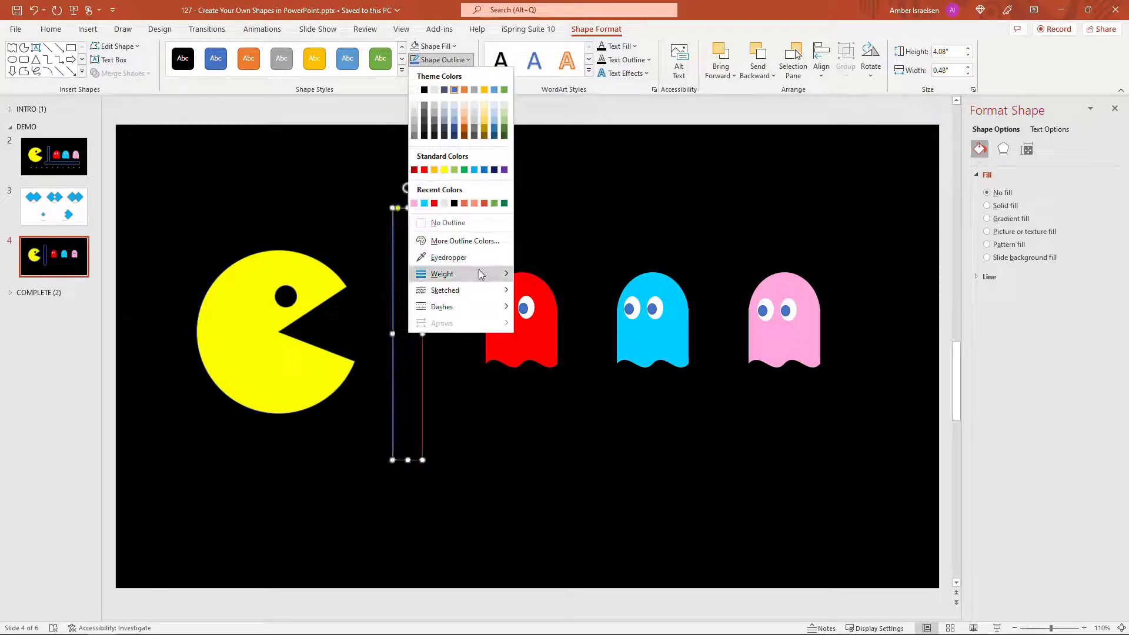
mouse_move(473, 274)
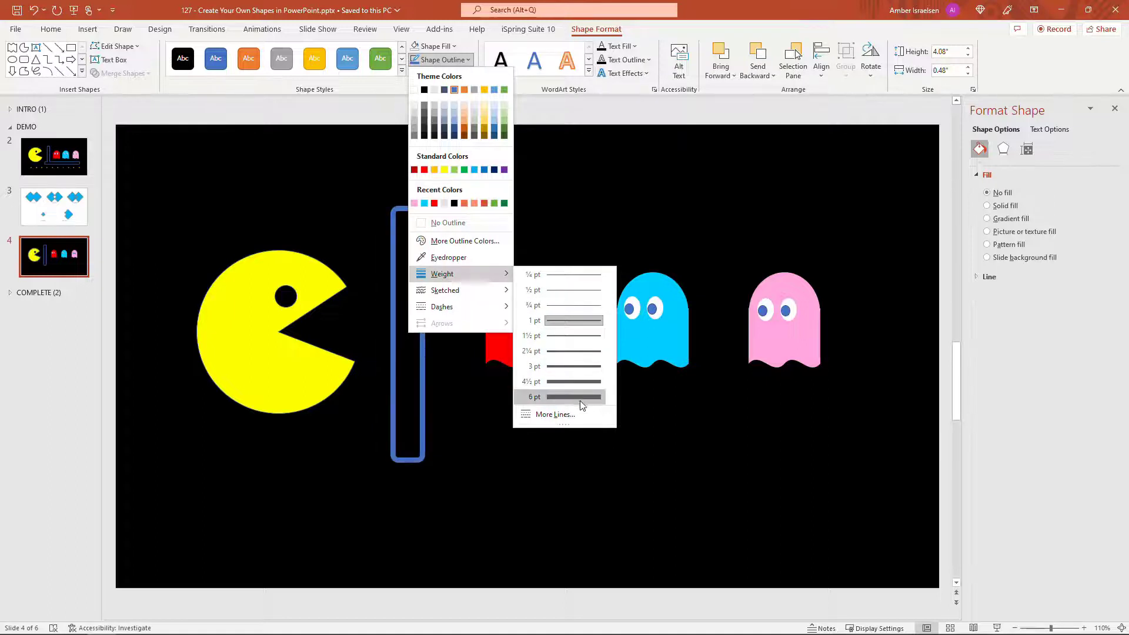
left_click(580, 398)
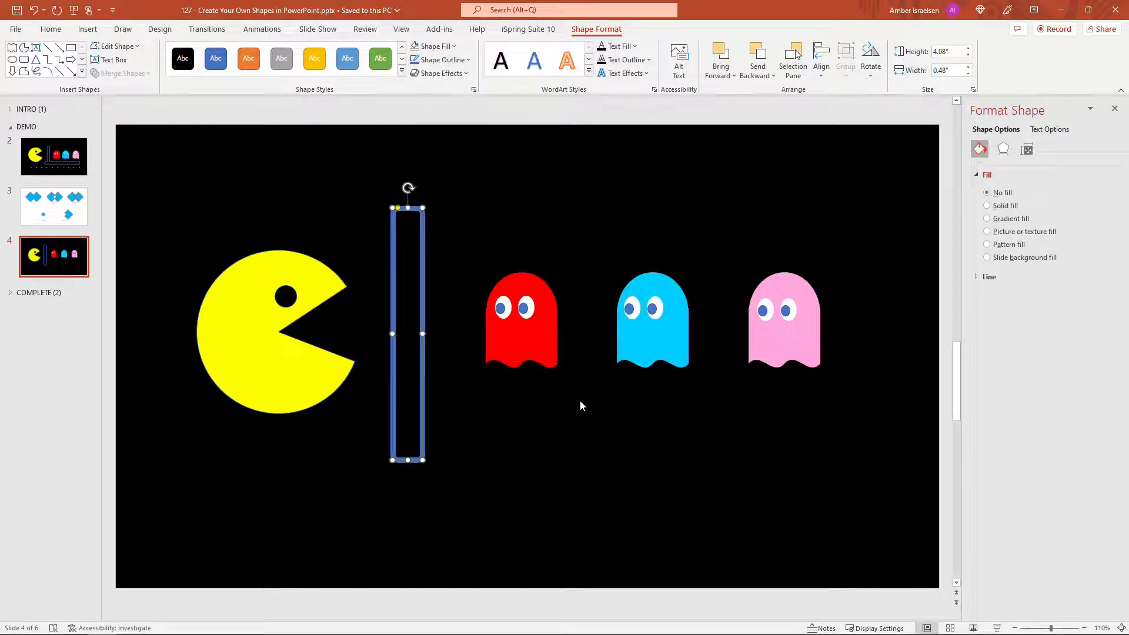
Duplicate the bar, rotate it horizontal, and stretch it beneath the ghosts across the vertical bar's end.
left_click_drag(423, 238, 553, 289)
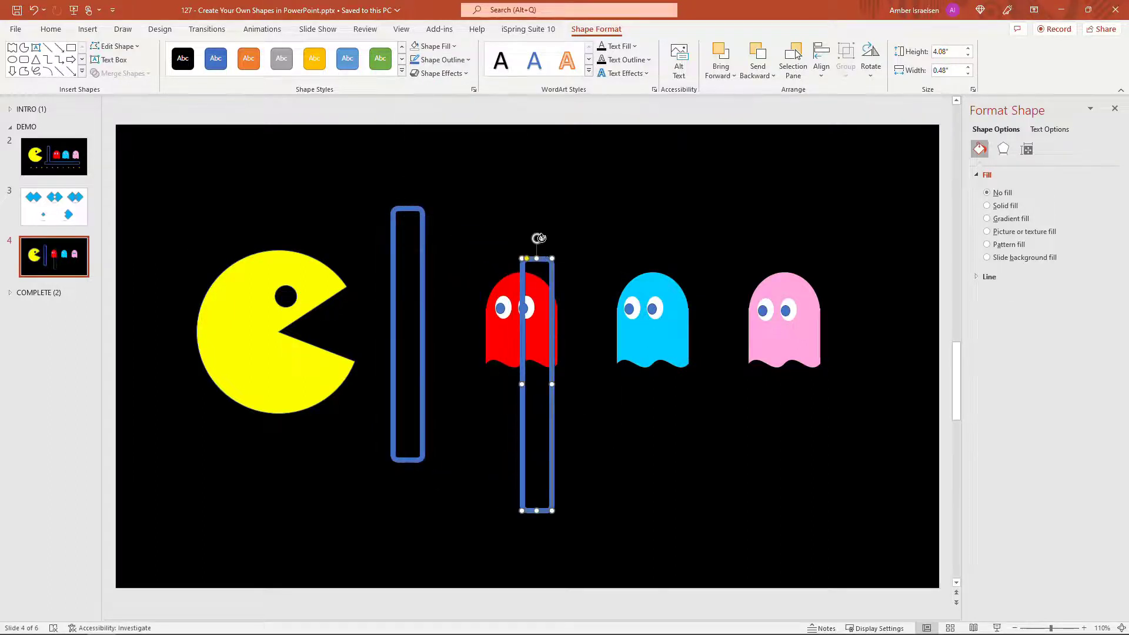
left_click_drag(537, 238, 648, 384)
left_click_drag(589, 406, 549, 430)
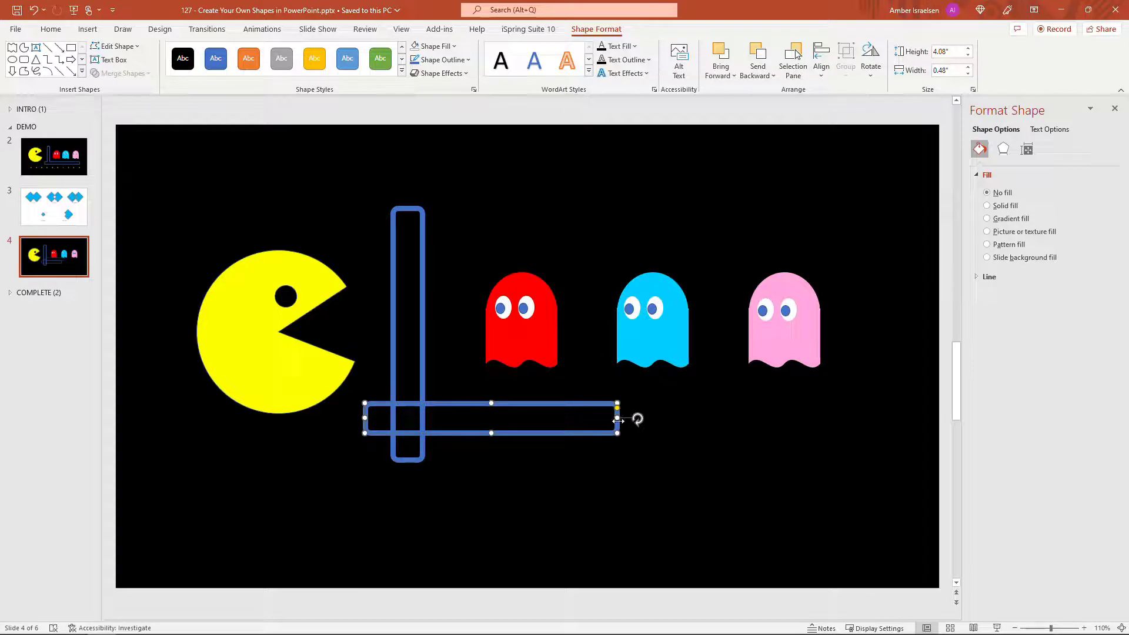
left_click_drag(617, 417, 822, 418)
left_click(443, 461)
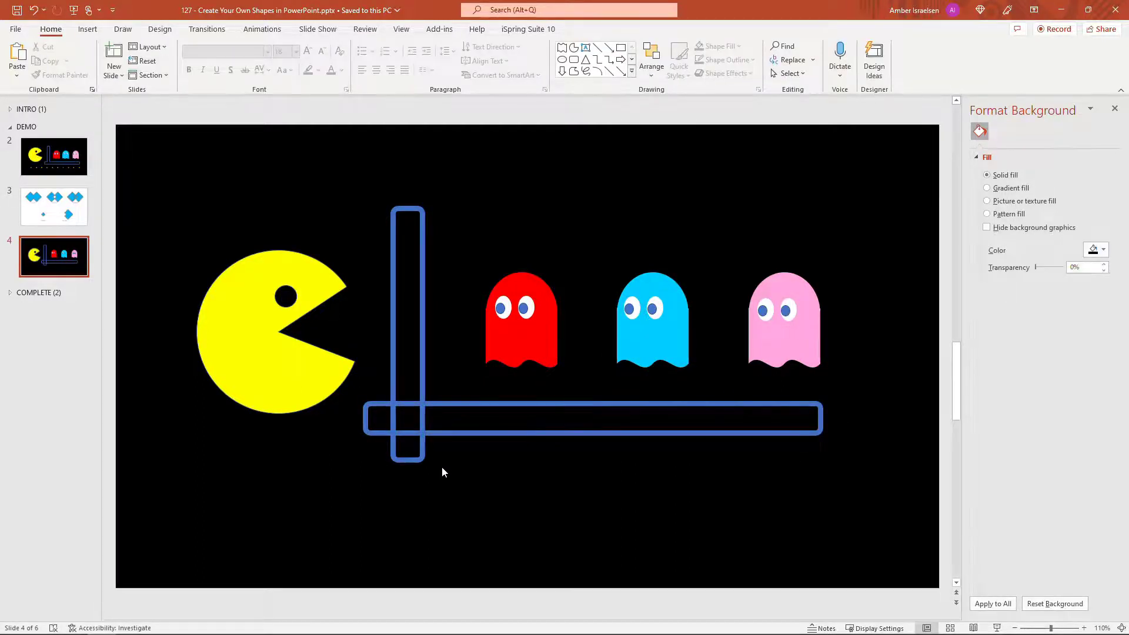
Union the two bars into one wall shape and nudge it slightly right and down.
left_click(423, 361)
left_click(467, 404, "shift")
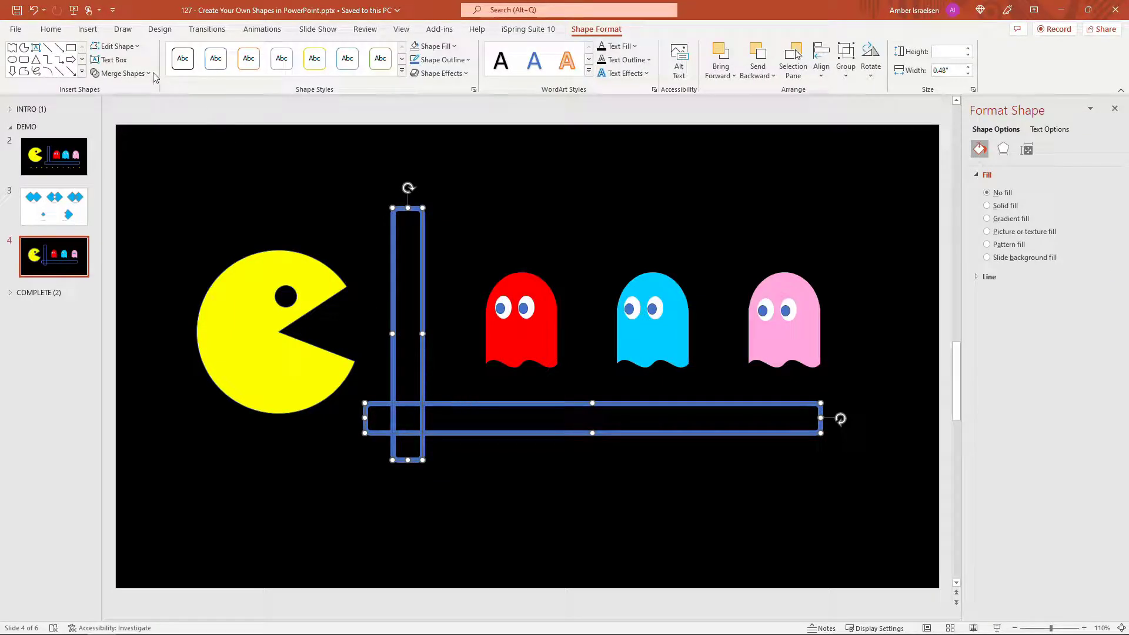
left_click(122, 73)
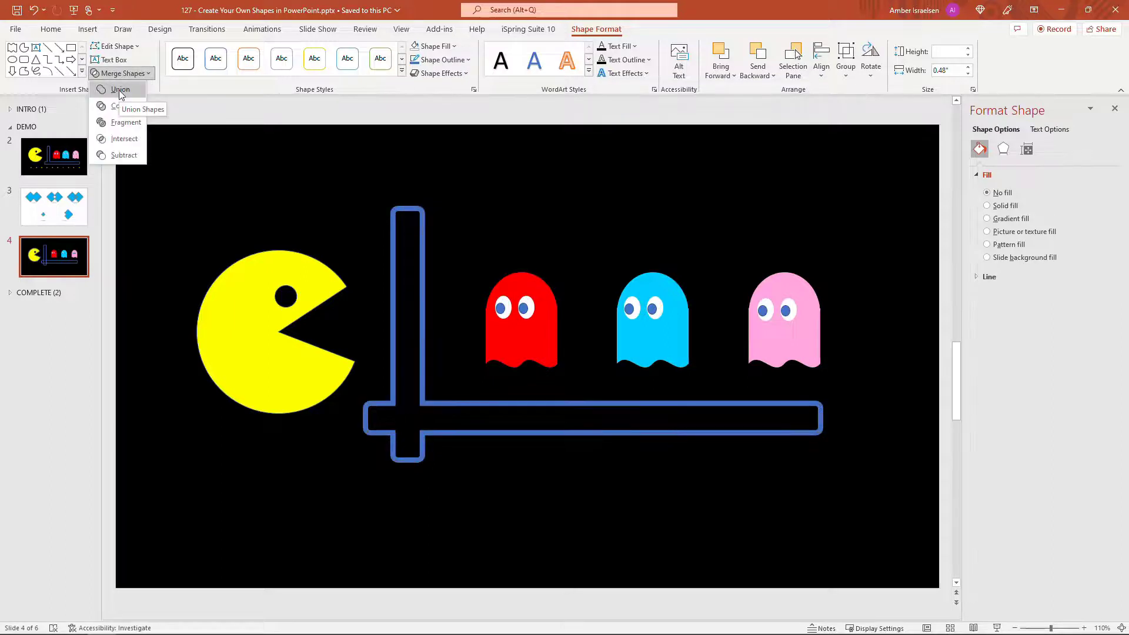
left_click(120, 90)
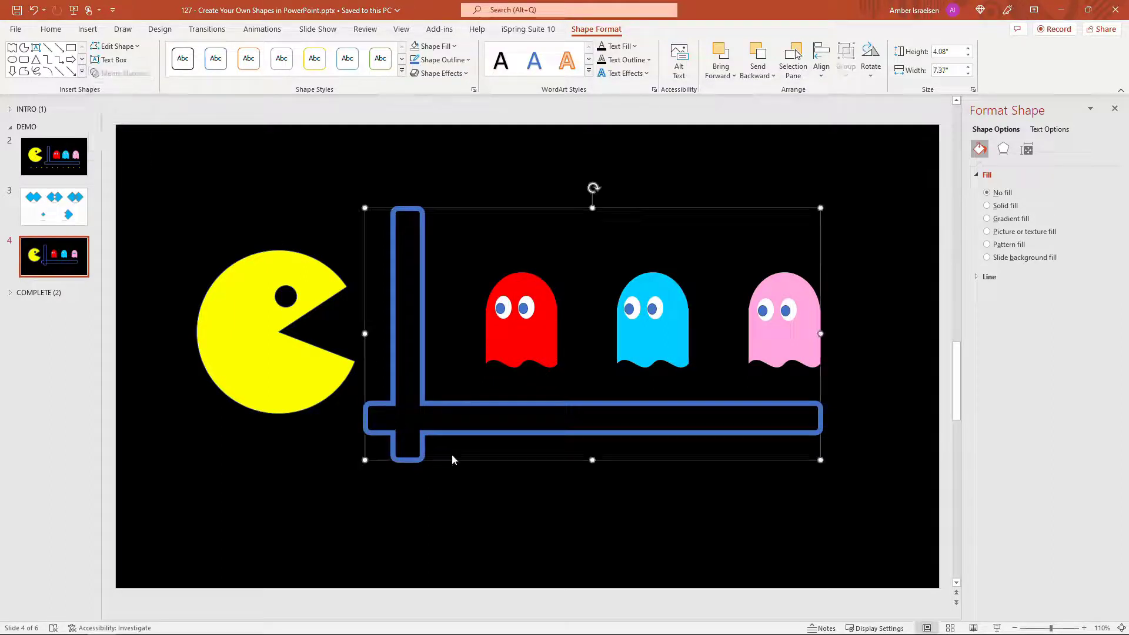
left_click_drag(422, 402, 447, 407)
Inspect the reference dots on slide 2, then return to slide 4.
left_click(316, 411)
left_click(61, 158)
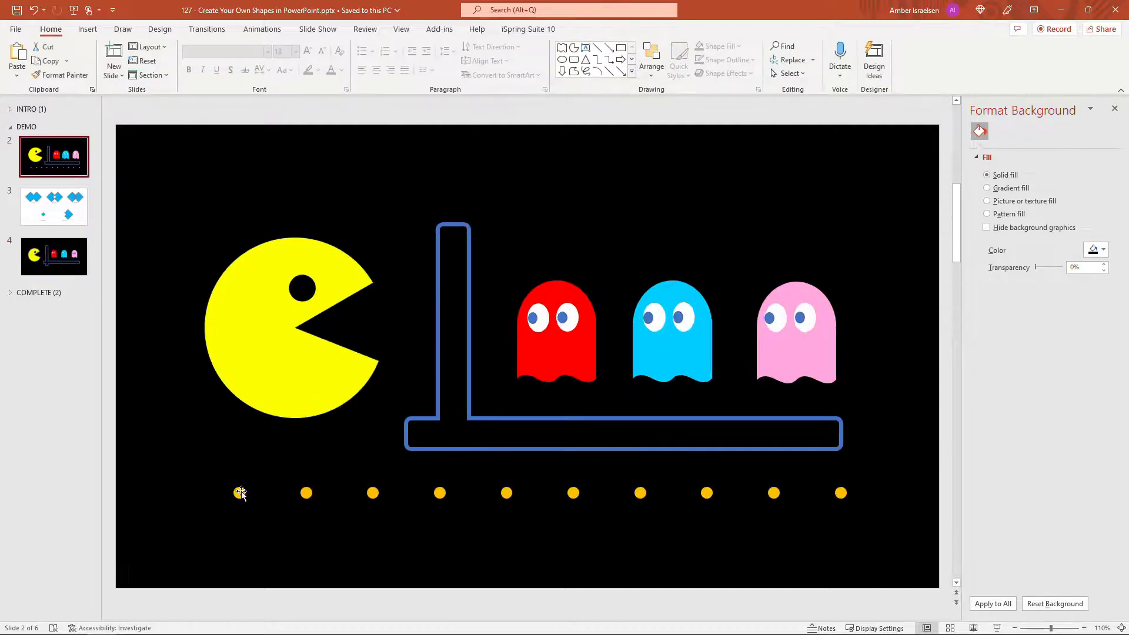
left_click(240, 493)
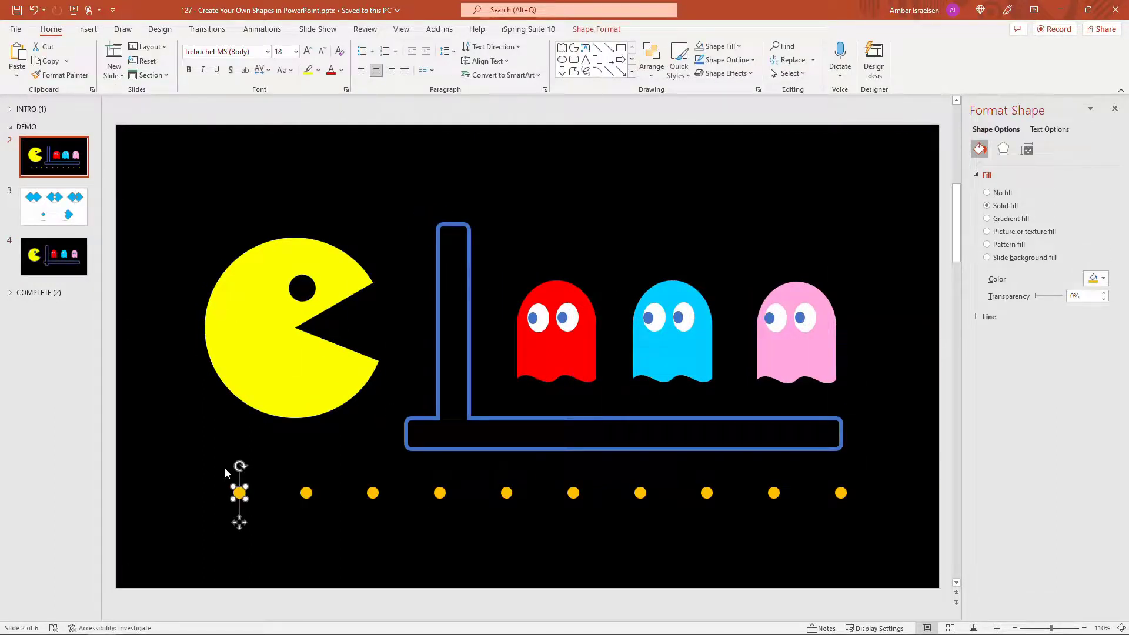
left_click(61, 258)
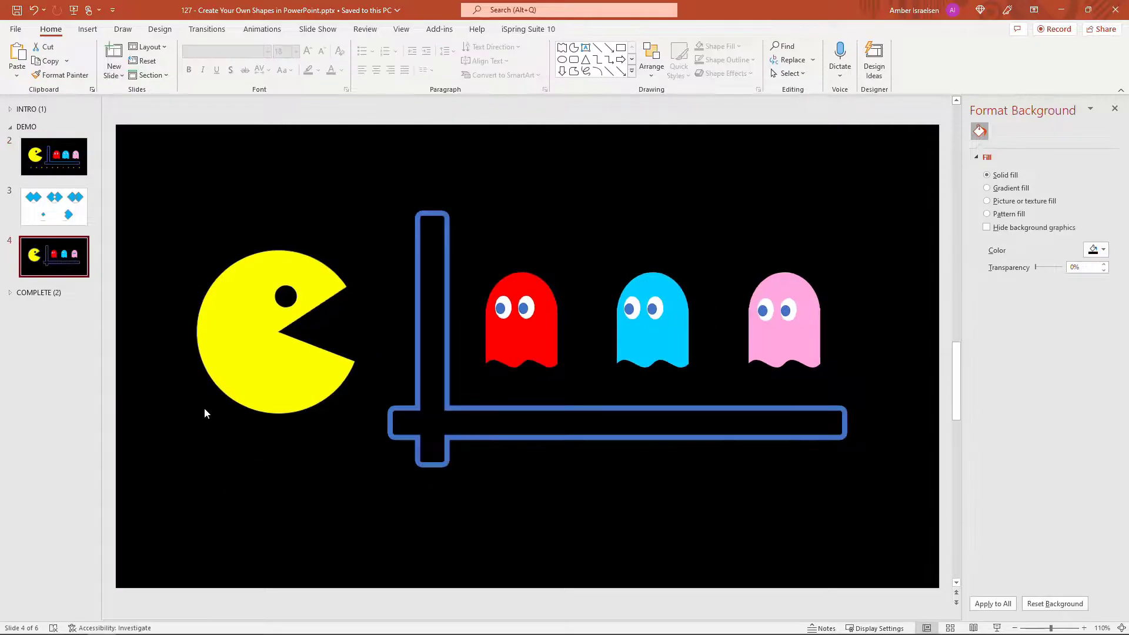
Draw a small circle below Pac-Man, fill it gold, and remove its outline.
left_click(87, 29)
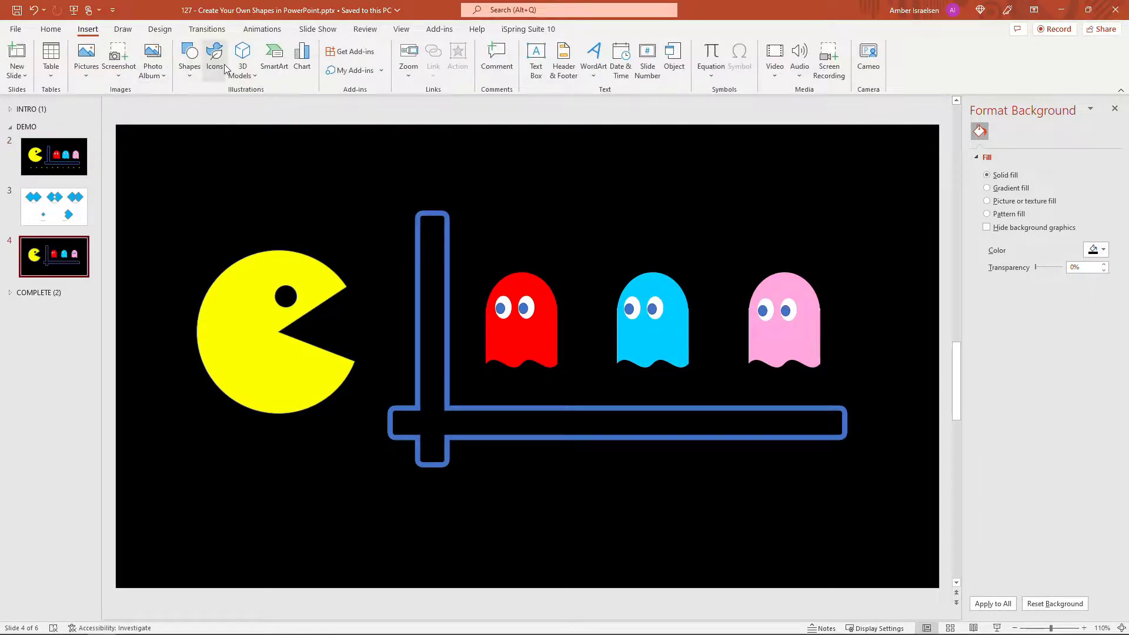
left_click(191, 77)
left_click(197, 219)
left_click_drag(258, 497, 276, 517)
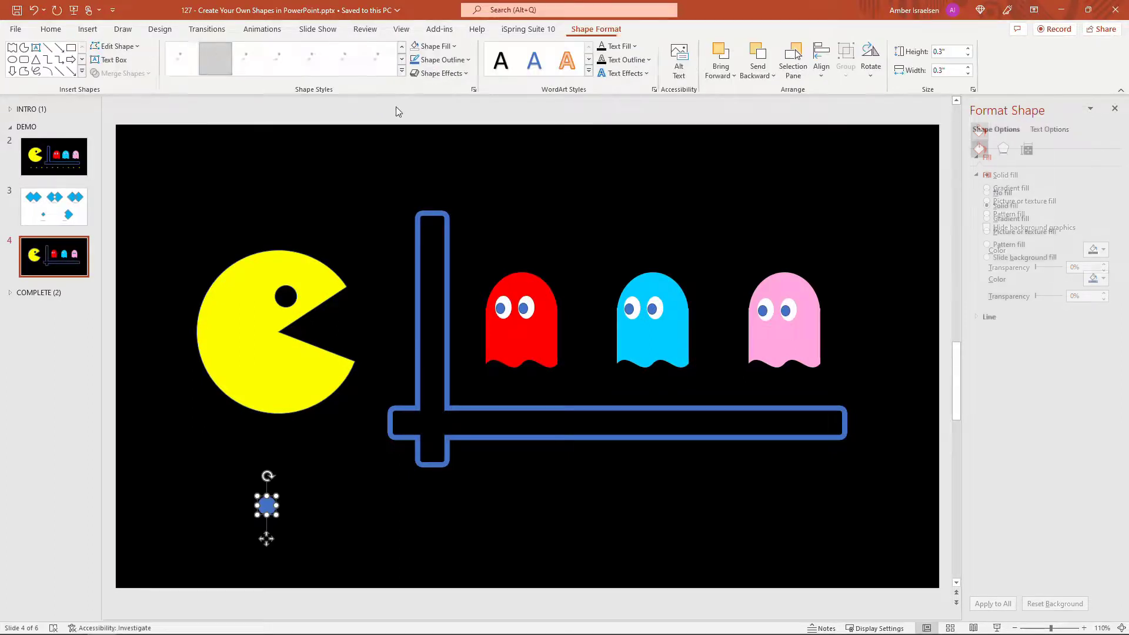
left_click(435, 46)
left_click(484, 77)
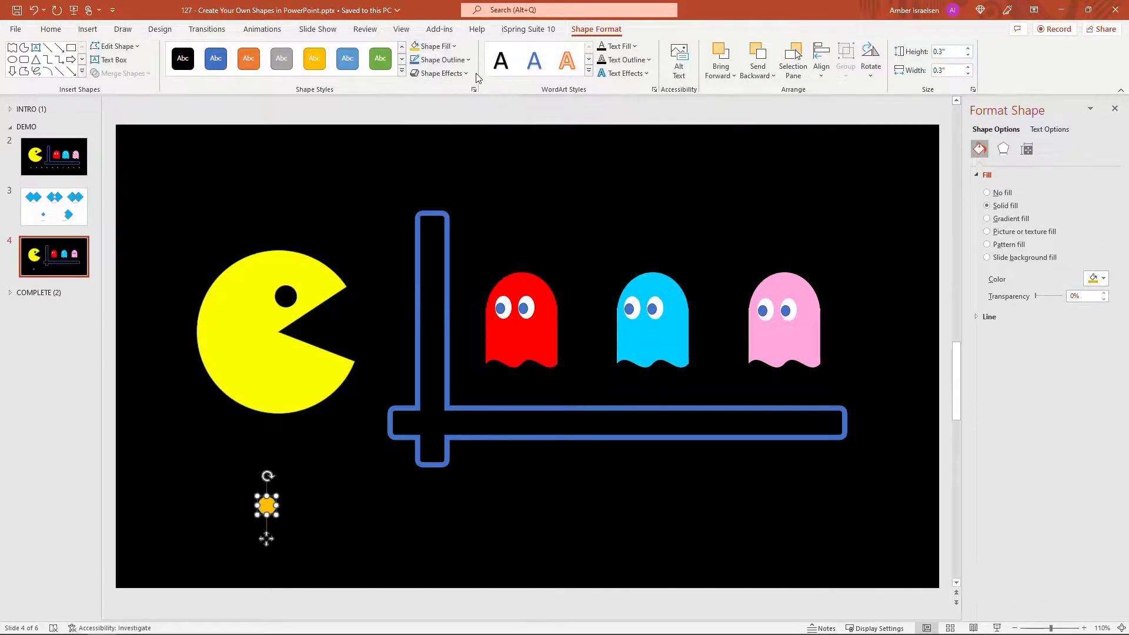
left_click(441, 59)
left_click(450, 222)
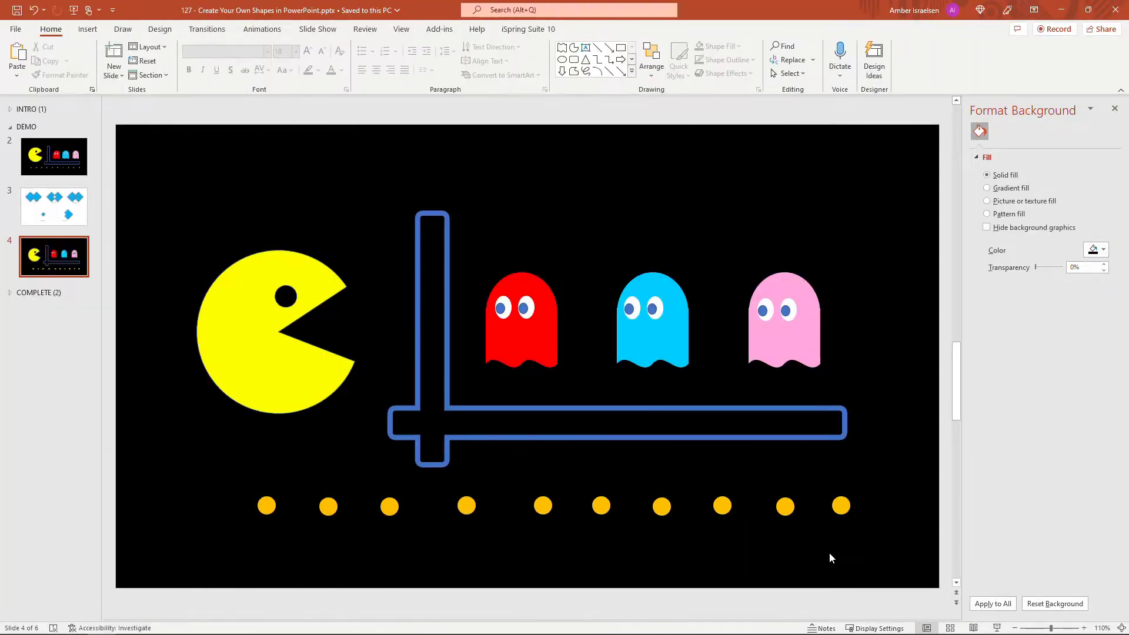
Align the ten gold dots by their tops, distribute them horizontally, then nudge the whole scene up.
left_click_drag(892, 552, 210, 470)
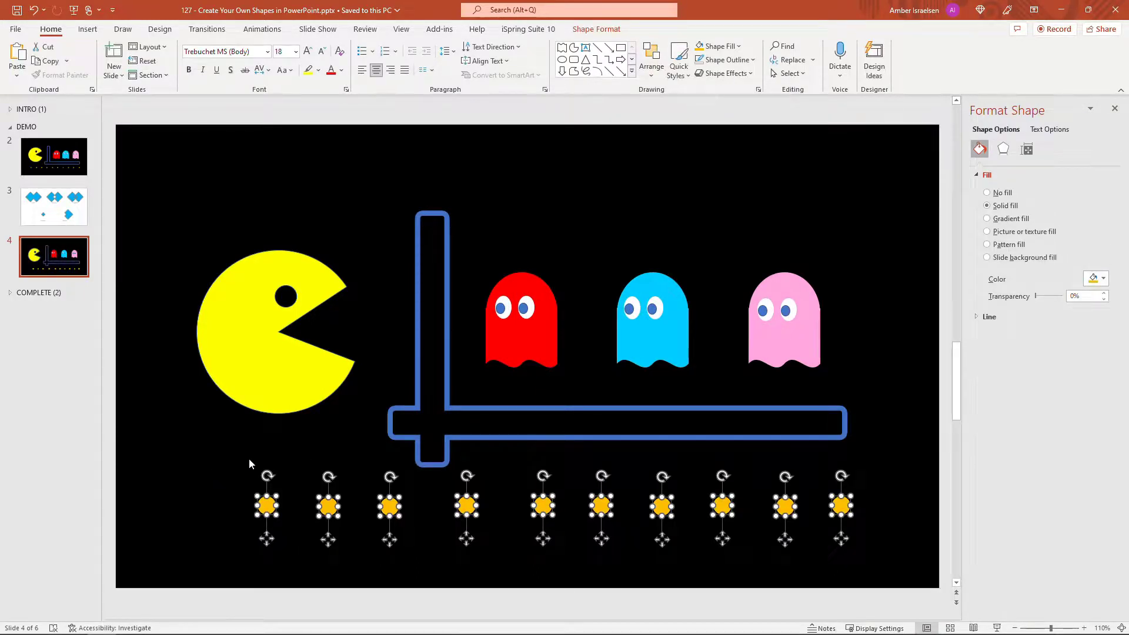
left_click(642, 77)
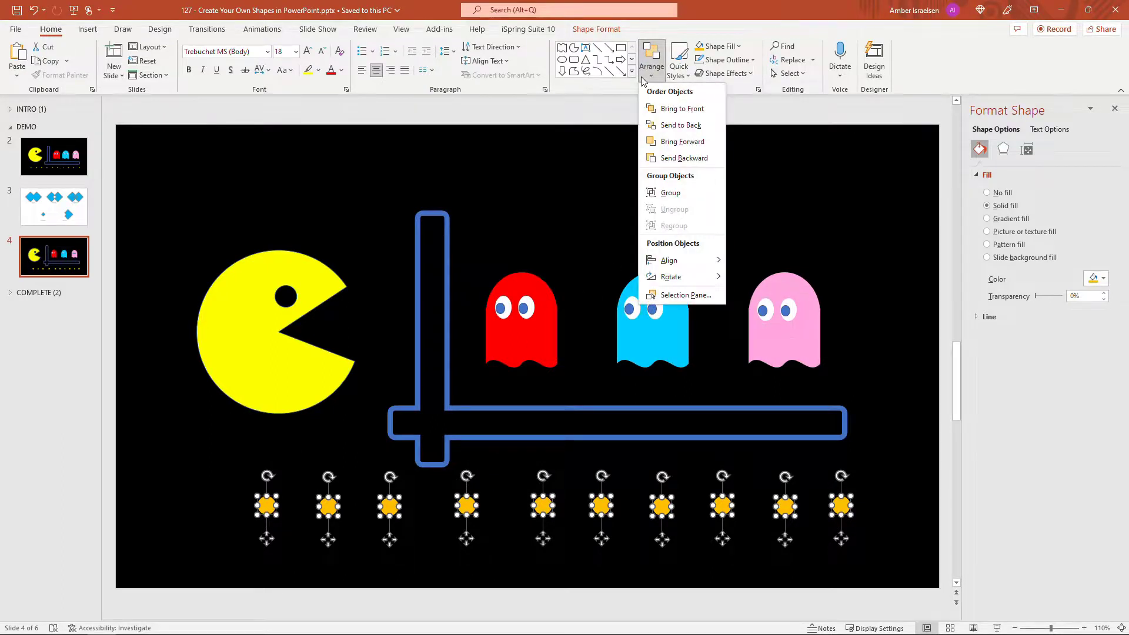
mouse_move(678, 262)
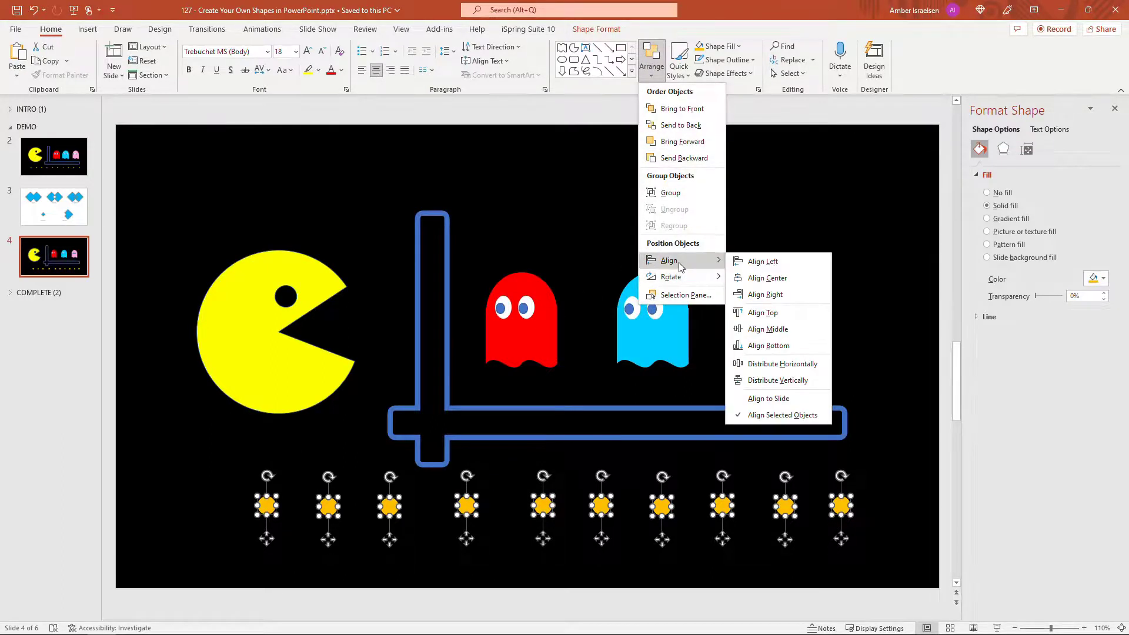
left_click(792, 317)
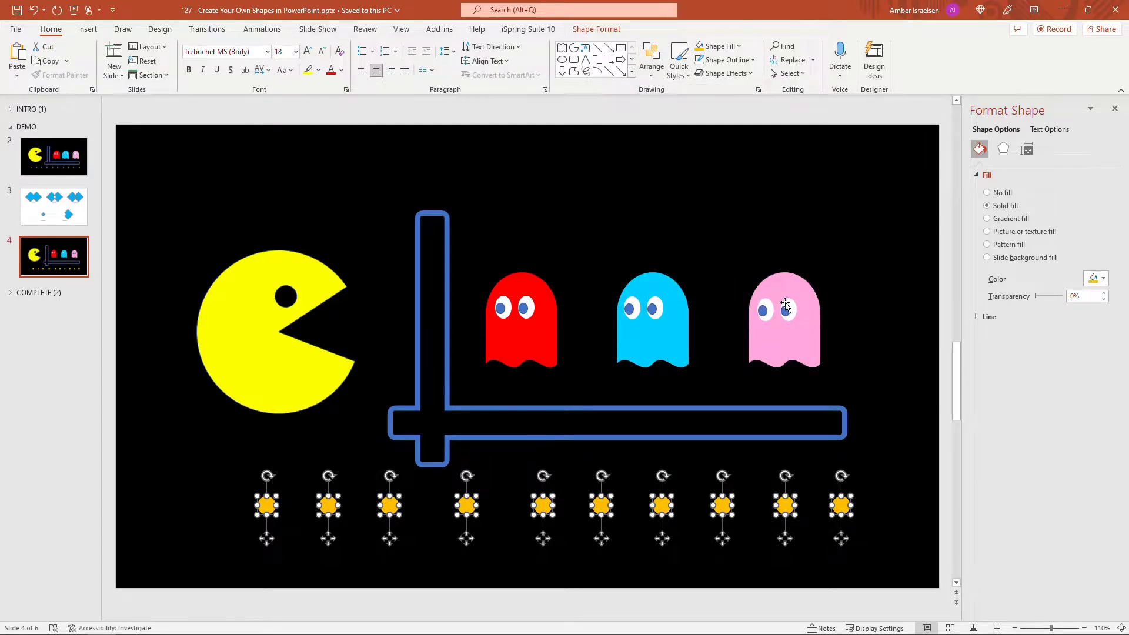
left_click(653, 70)
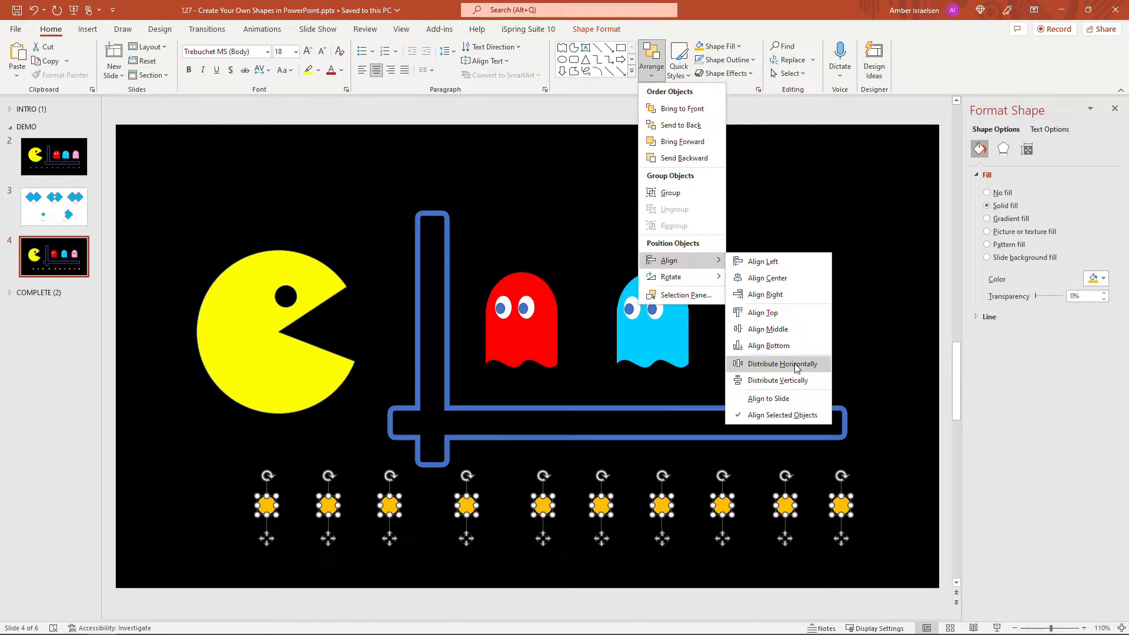
left_click(795, 364)
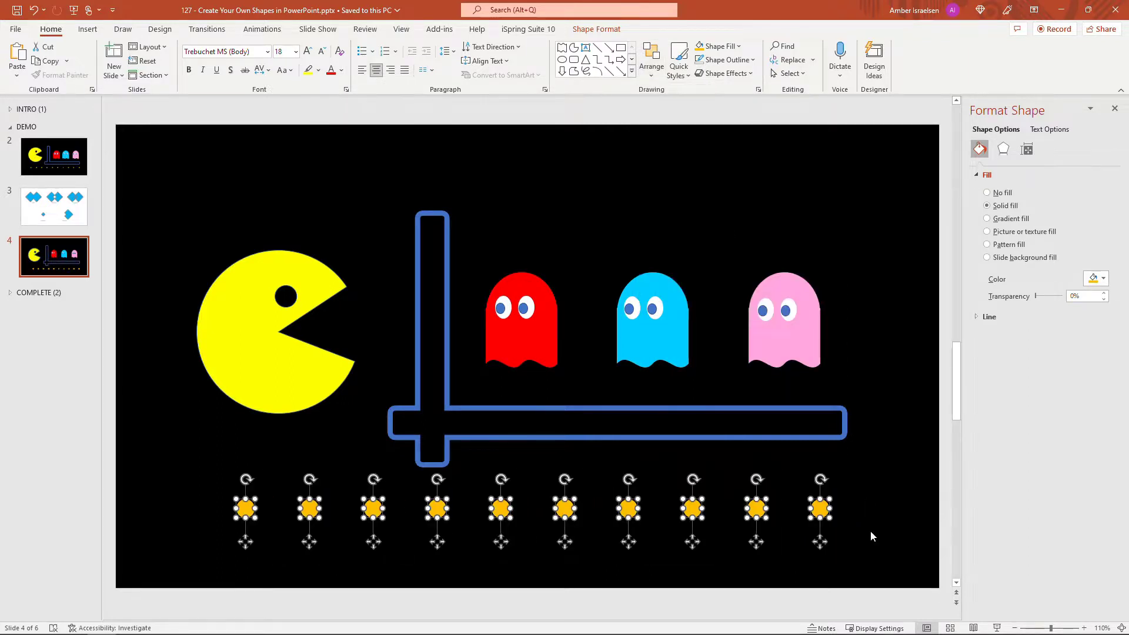
left_click_drag(906, 551, 143, 176)
left_click_drag(292, 355, 292, 337)
left_click(104, 97)
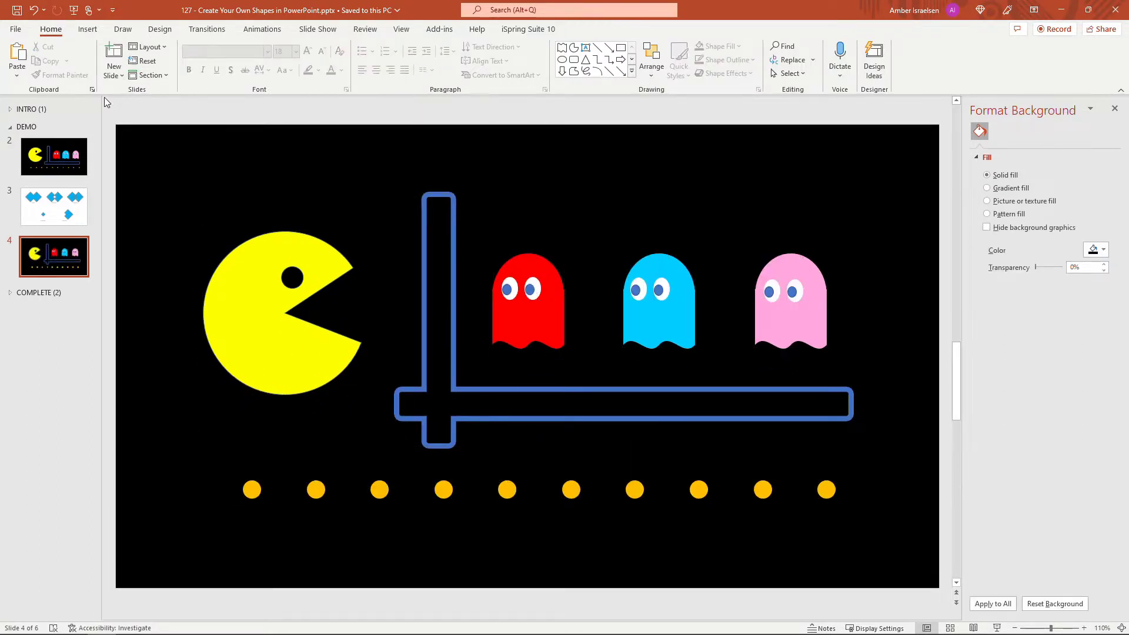